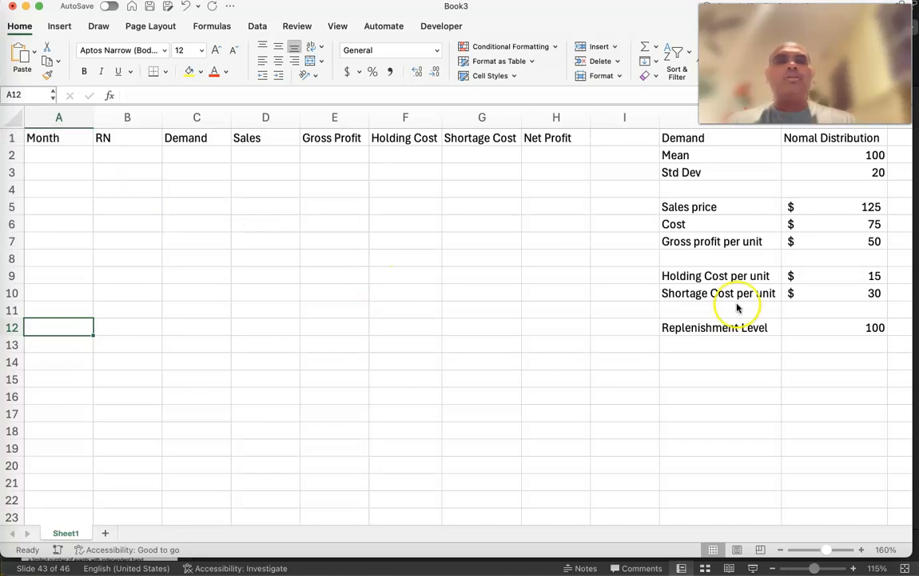
Enter 1 as the first month in cell A2 of the Month column
scroll(540, 314, up, 1)
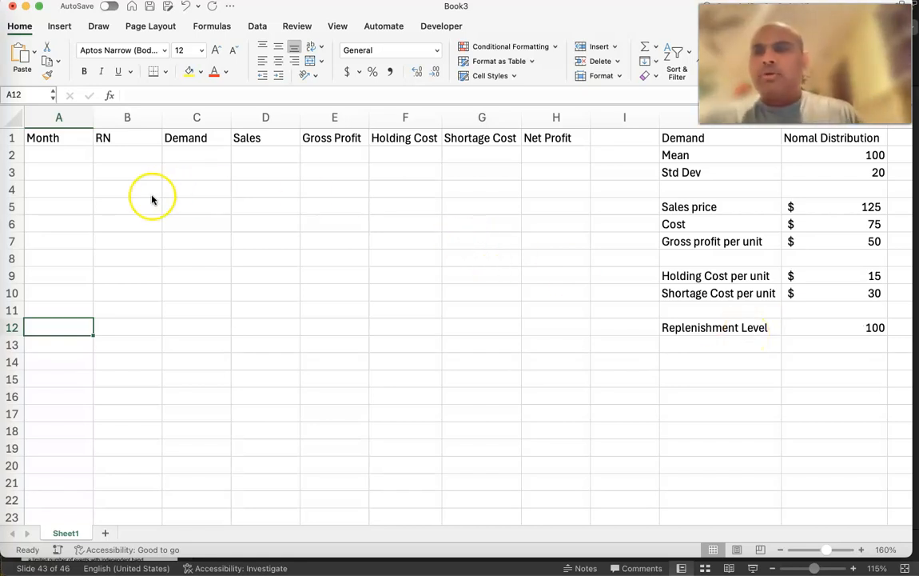
click(53, 157)
text(1)
key(Return)
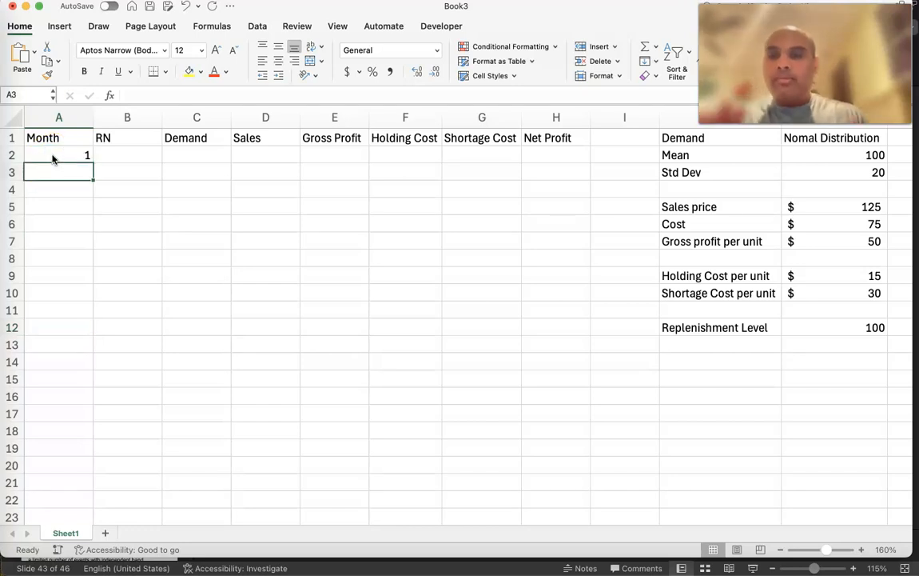
Generate the first month's random number in B2 with the formula =RAND()
click(52, 158)
key(Tab)
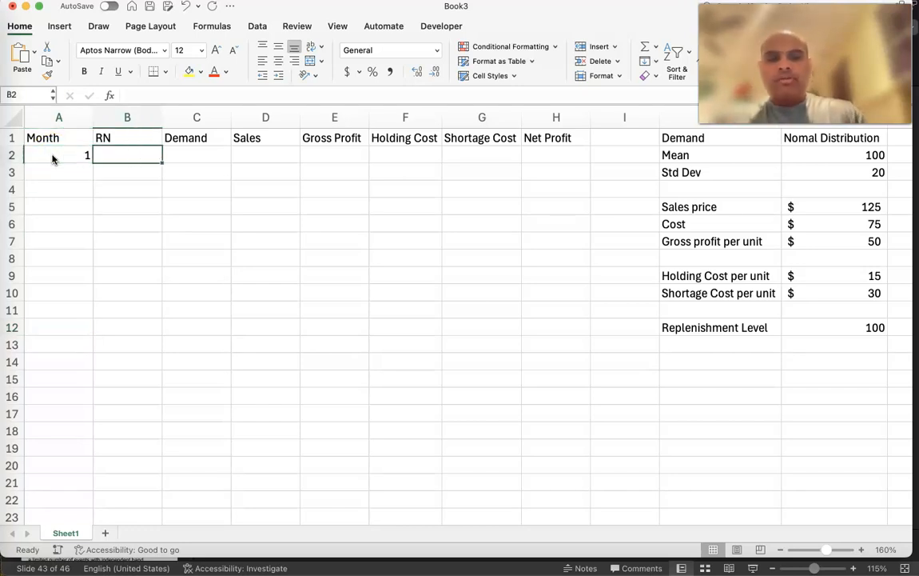
text(=rand())
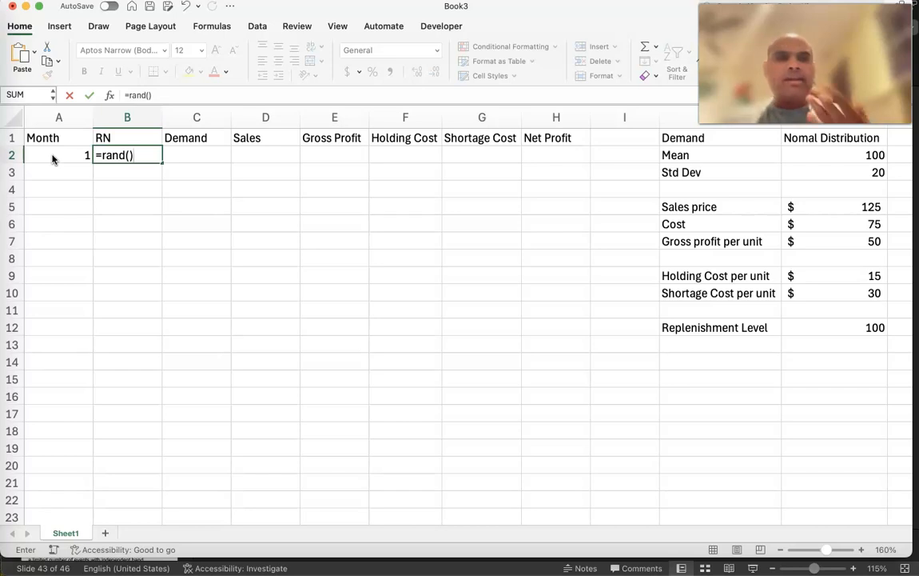
key(Return)
Calculate the first month's demand in C2 with =NORM.INV(B2,$K$2,$K$3), keeping the mean and standard deviation references absolute
key(Up)
key(Right)
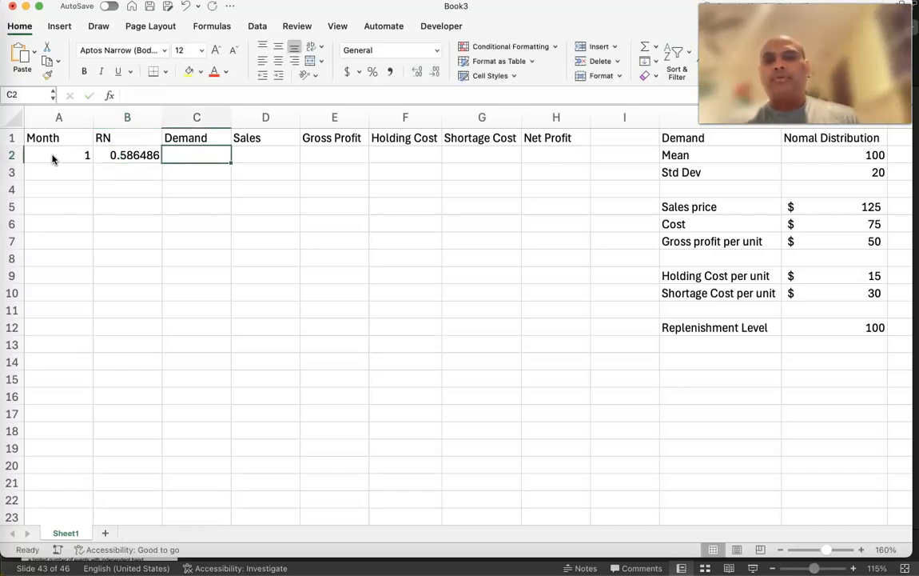
text(=)
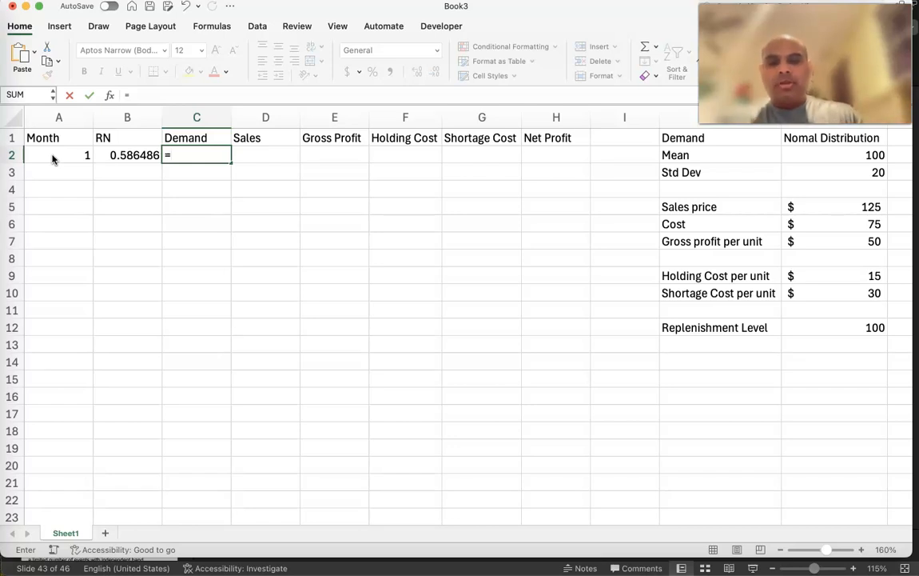
text(norm.inv()
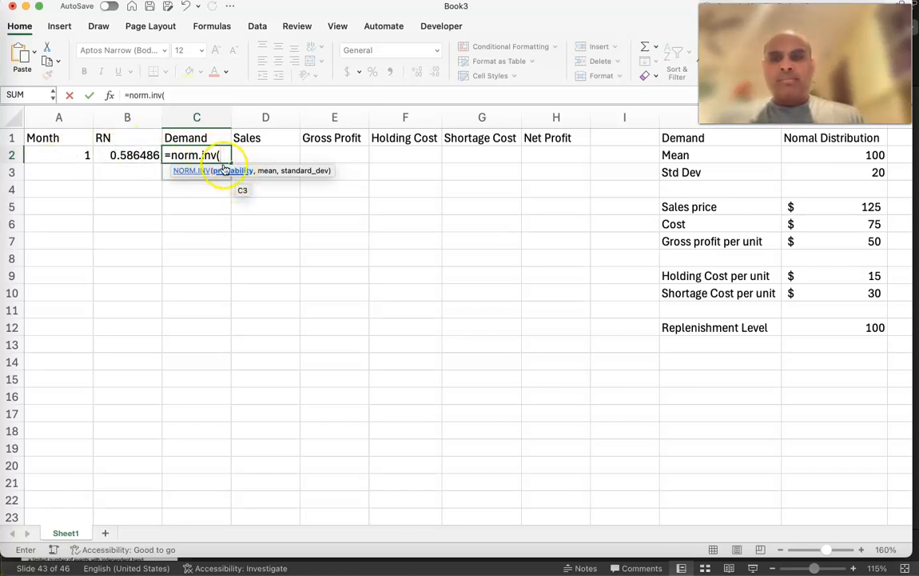
click(129, 155)
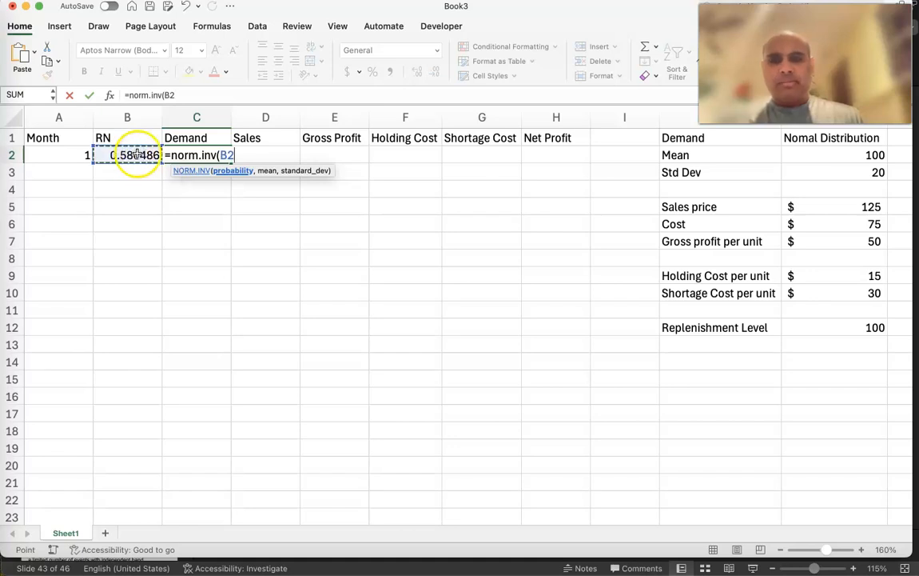
text(,)
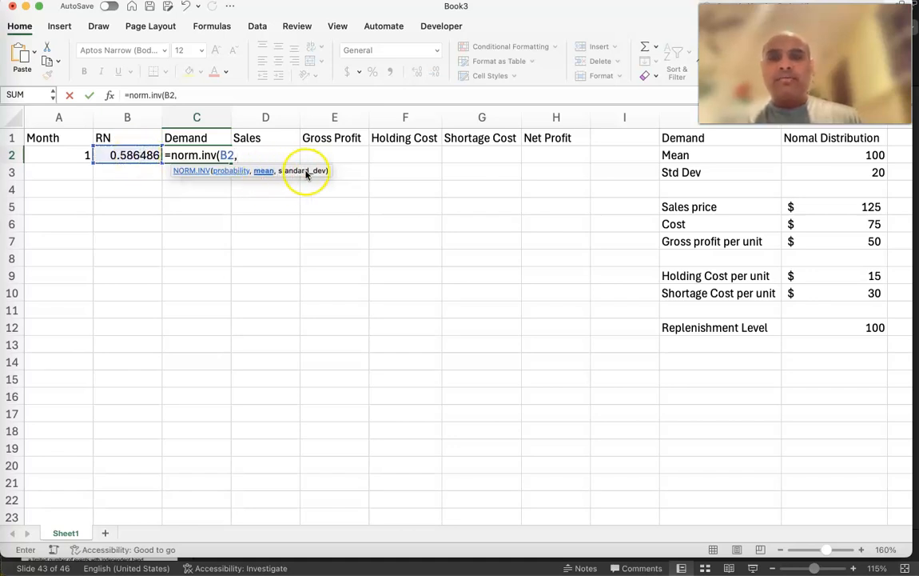
click(848, 157)
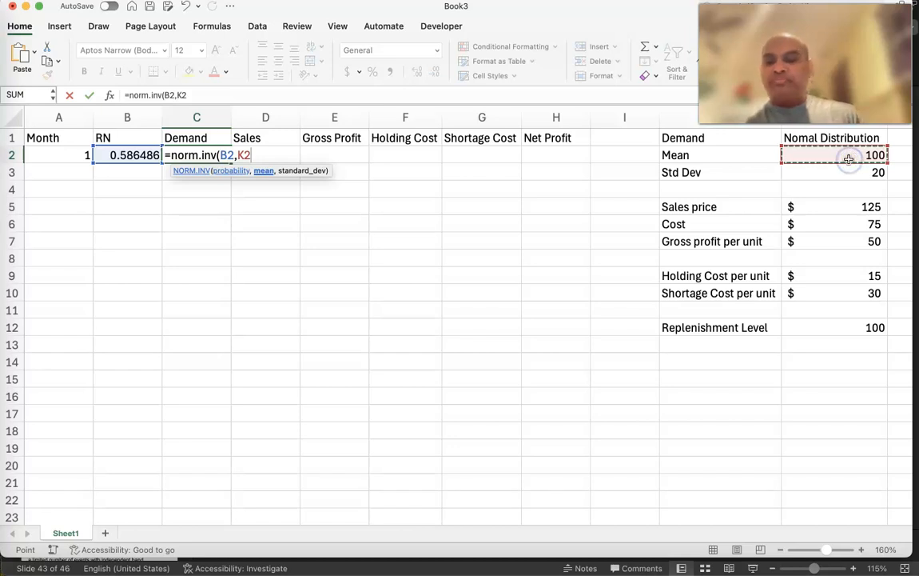
key(F4)
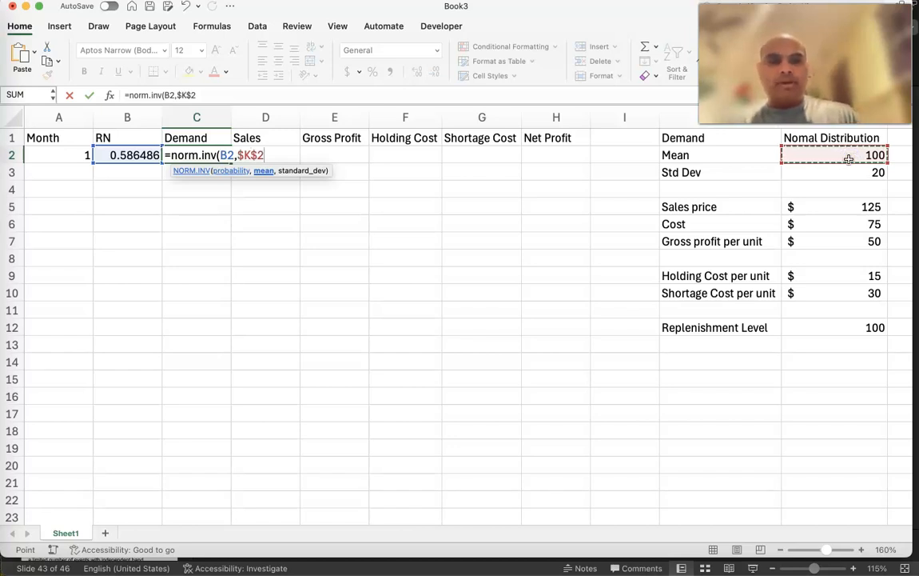
text(,)
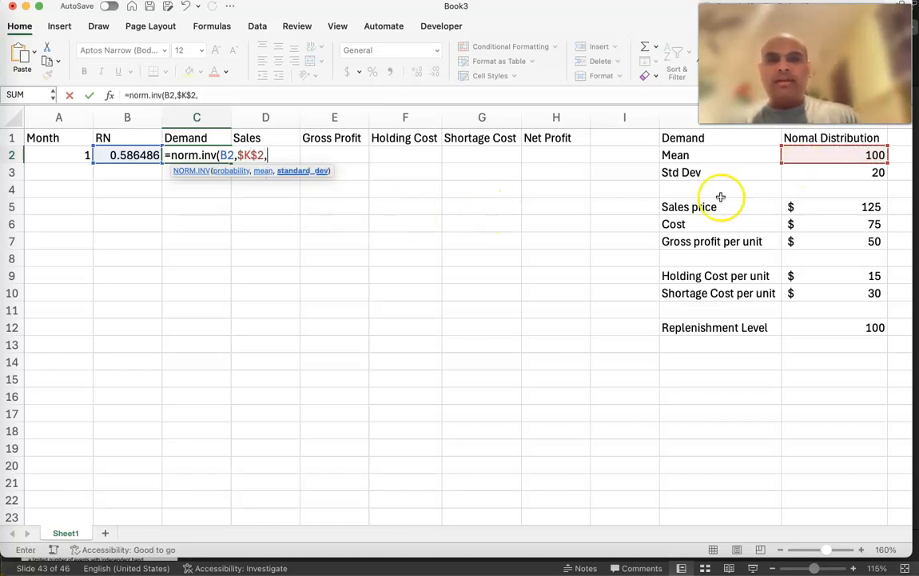
click(846, 174)
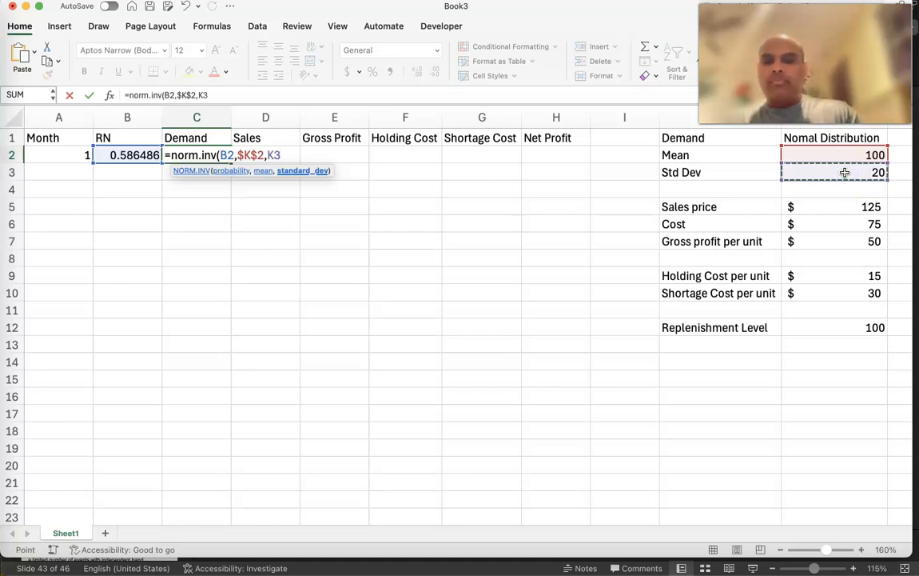
key(F4)
text())
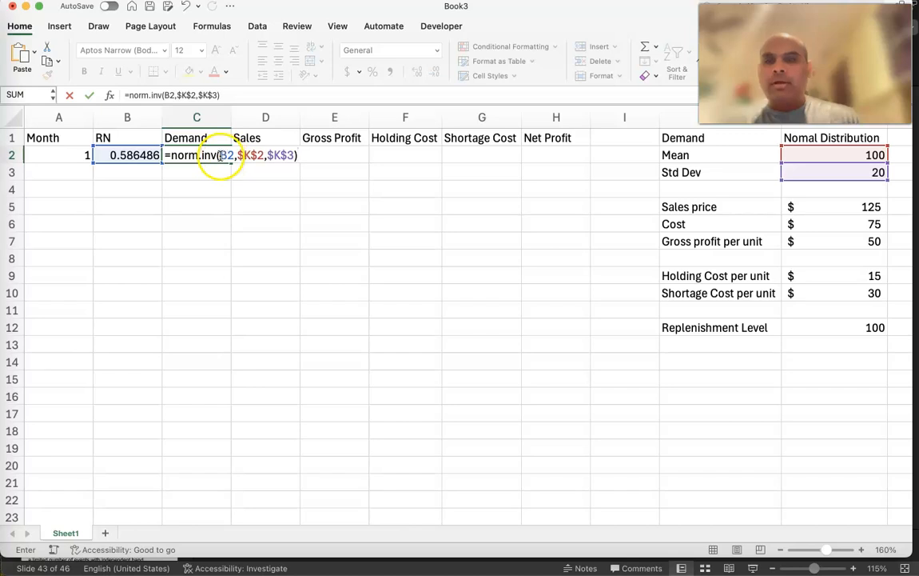
key(BackSpace)
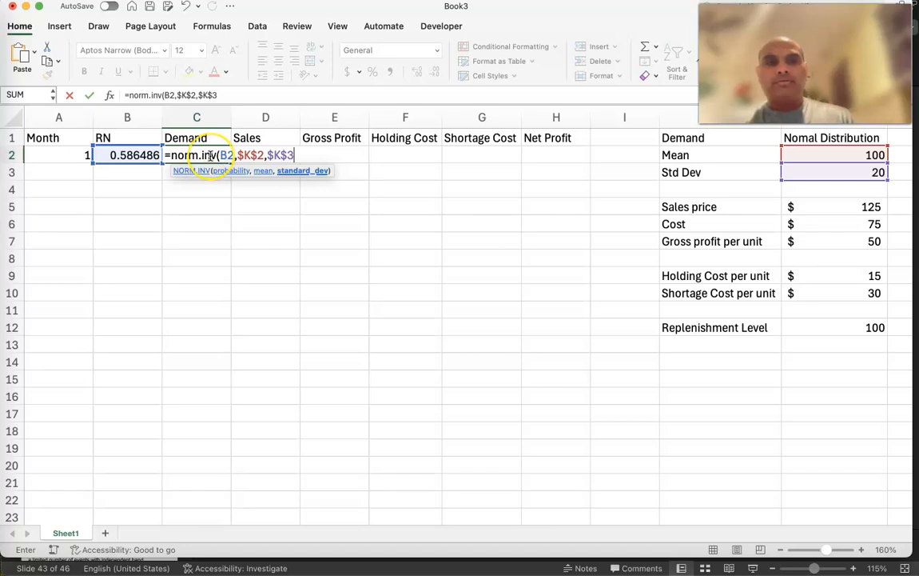
text())
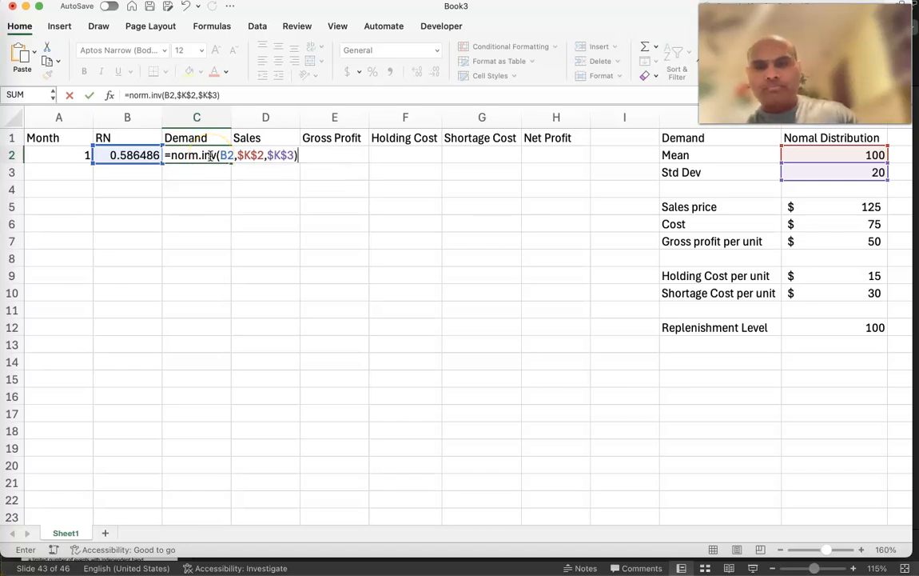
key(Return)
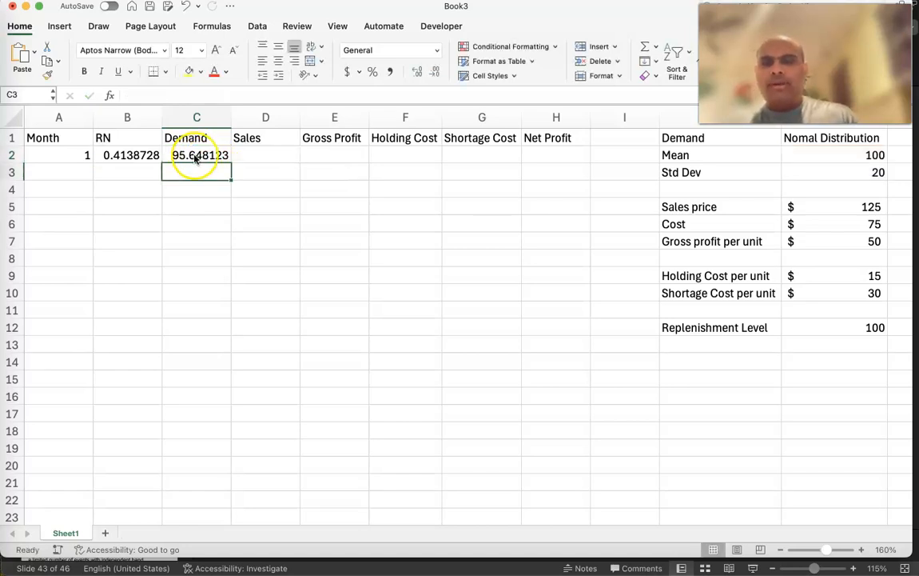
Wrap the demand formula in C2 in ROUND with 0 decimal places
double_click(187, 155)
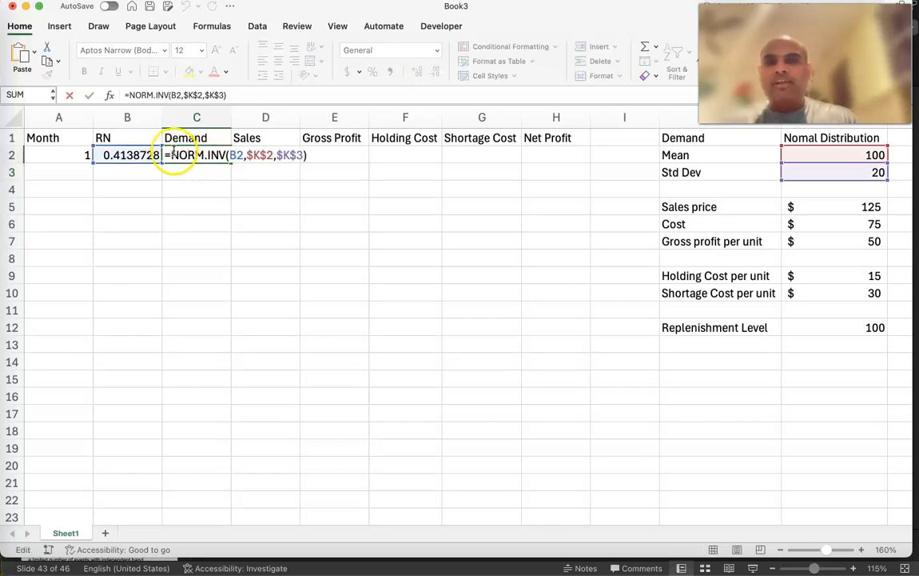
click(173, 154)
text(round()
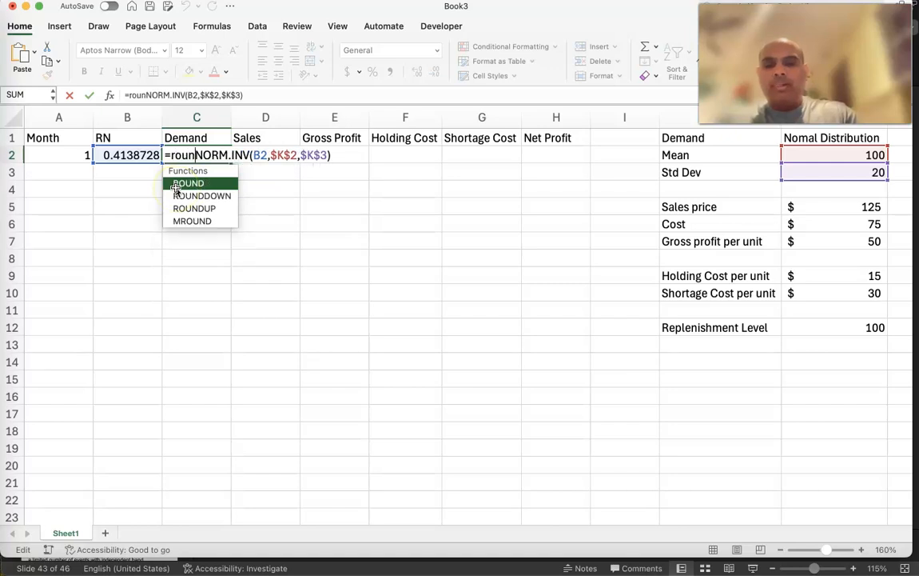
click(346, 155)
text(,0)
key(Return)
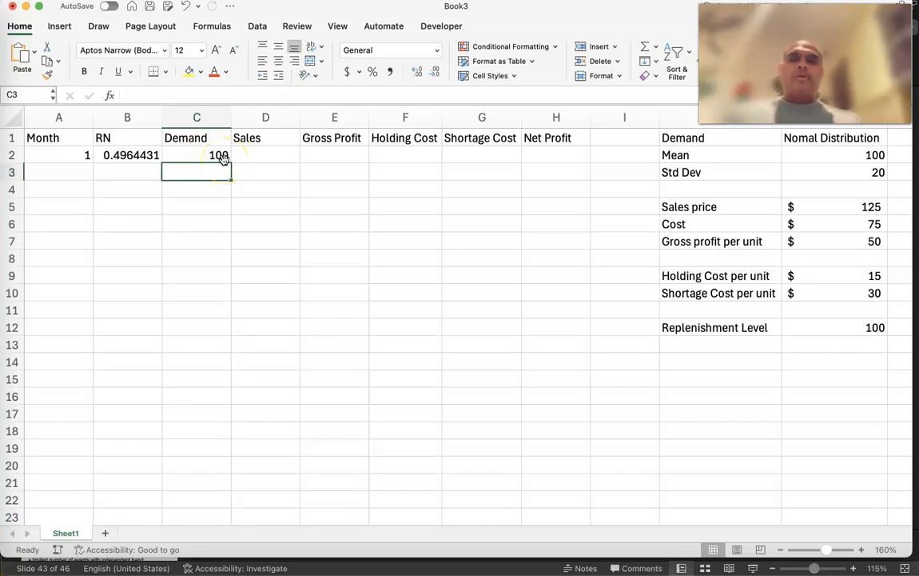
Calculate the first month's sales in D2 with =MIN(C2,$K$12) and recalculate the sheet to test the formula with new random numbers
click(268, 156)
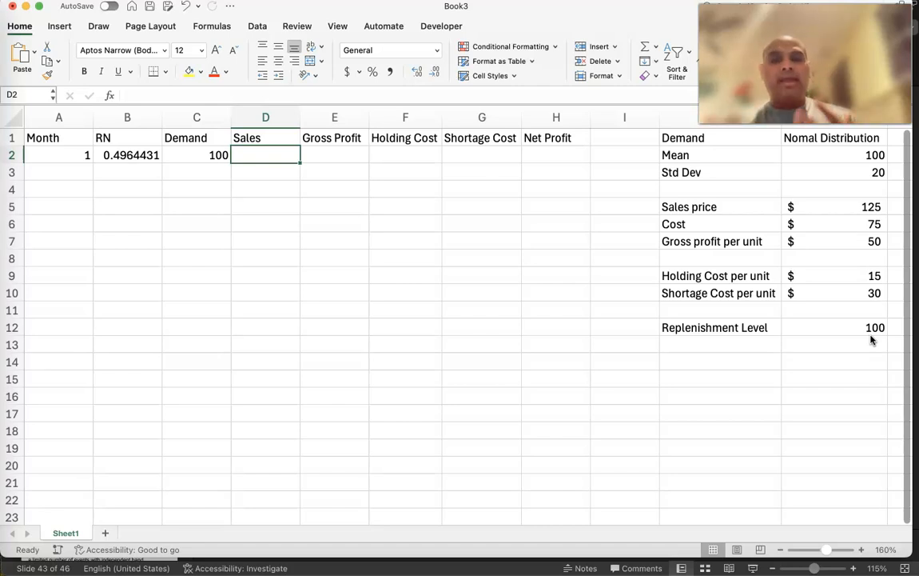
text(=)
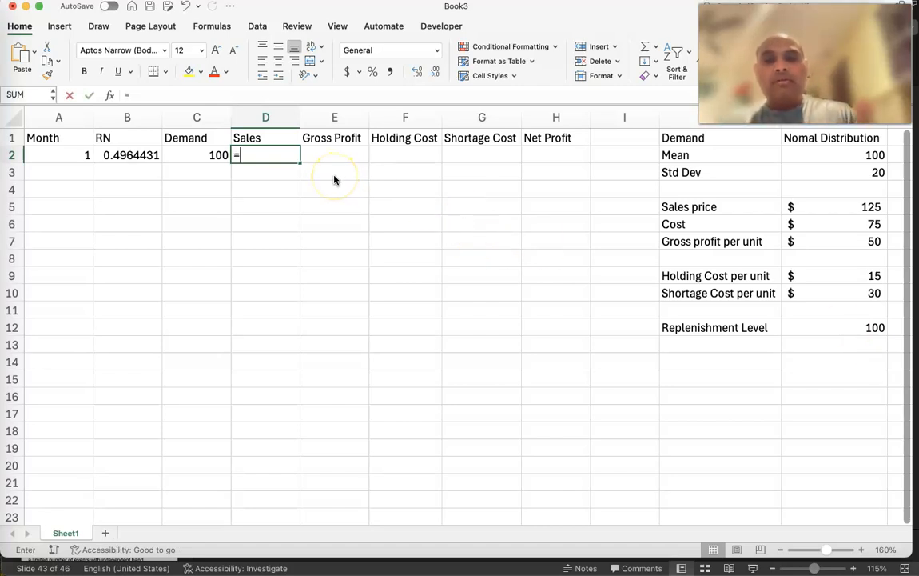
text(min()
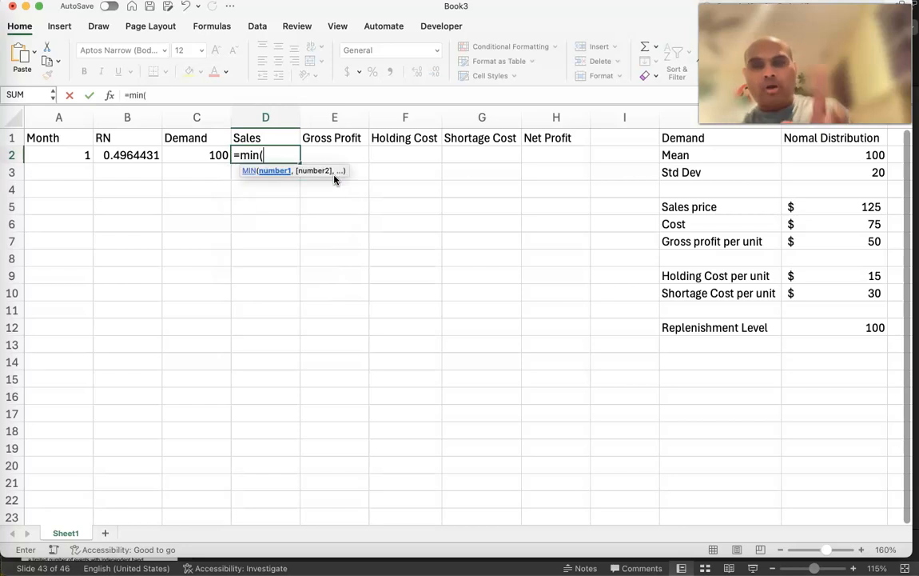
click(210, 156)
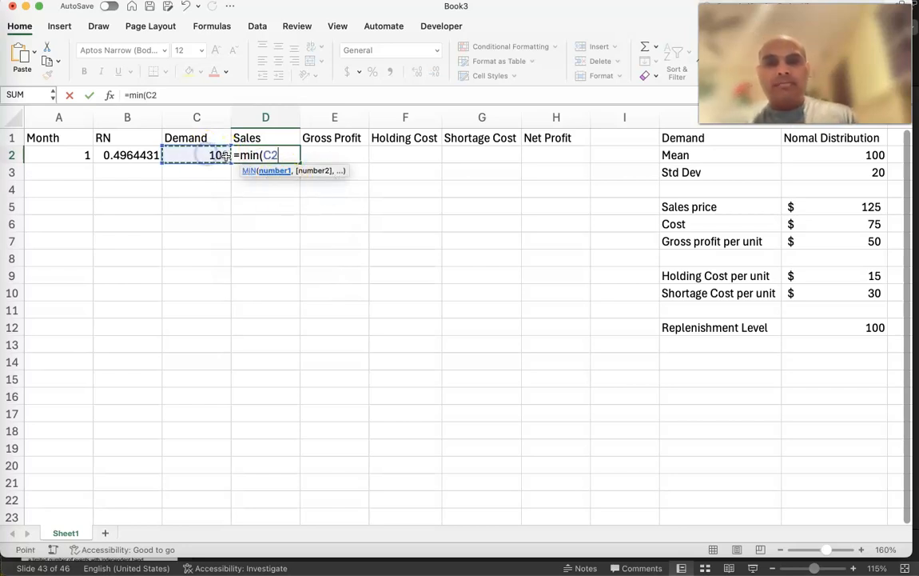
text(,)
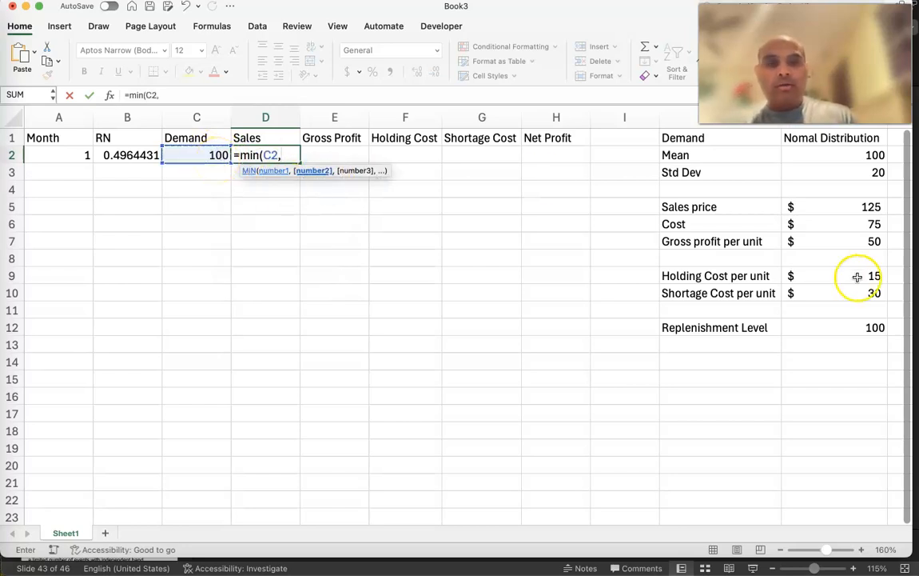
click(848, 325)
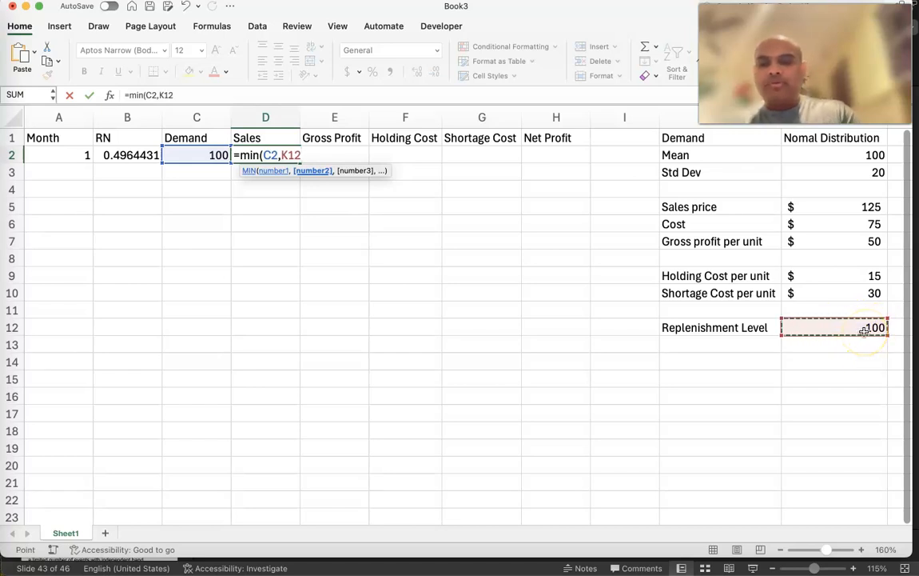
key(F4)
text())
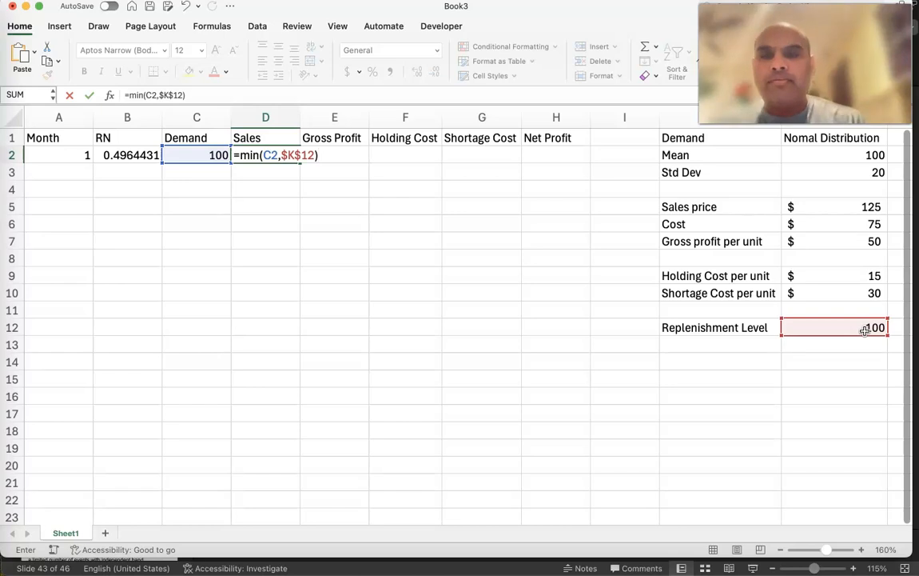
key(Return)
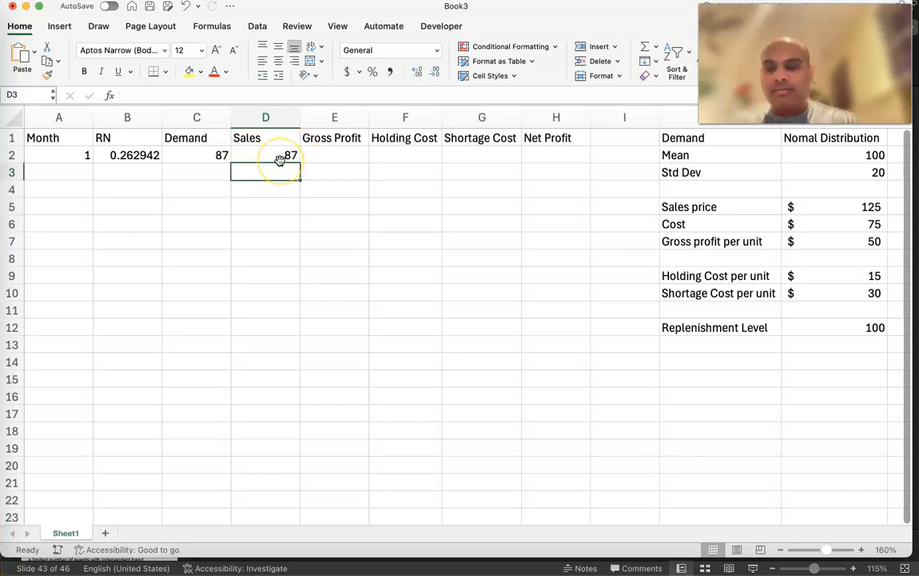
key(F9)
key(F9)
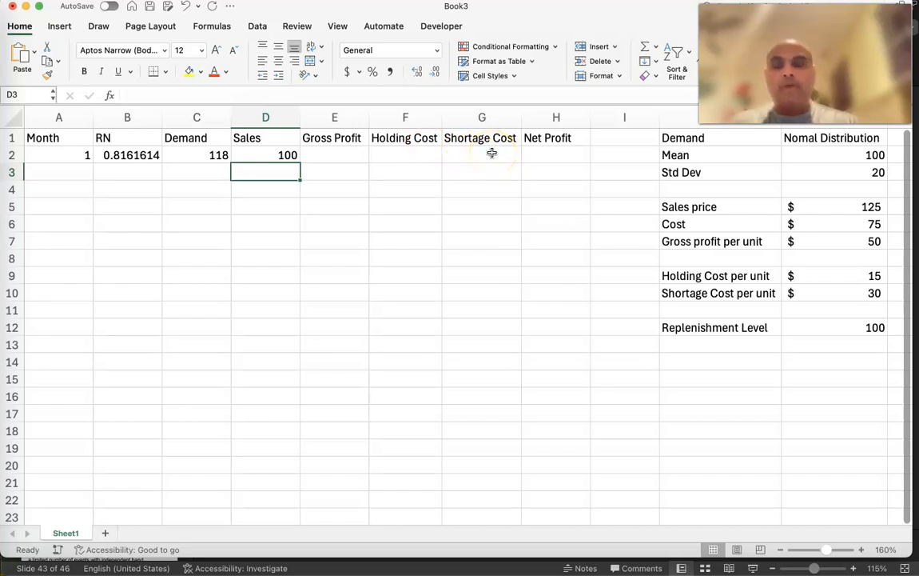
Calculate the first month's gross profit in E2 with =$K$7*D2, keeping the gross profit per unit reference absolute
click(348, 156)
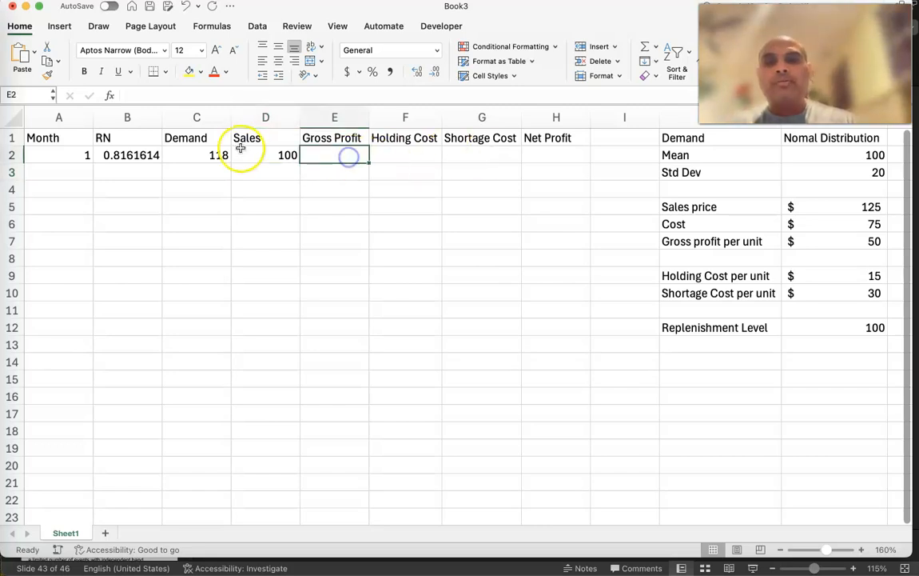
text(=)
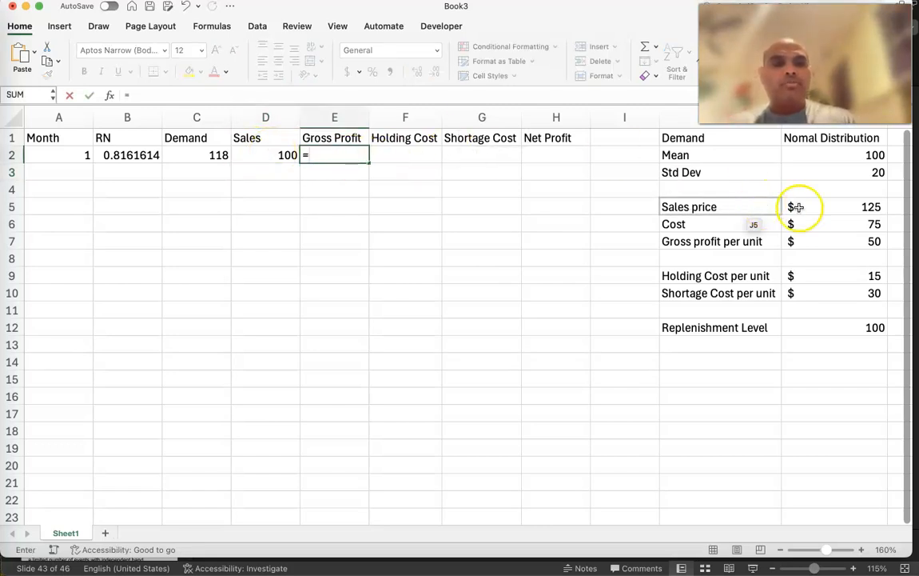
click(861, 241)
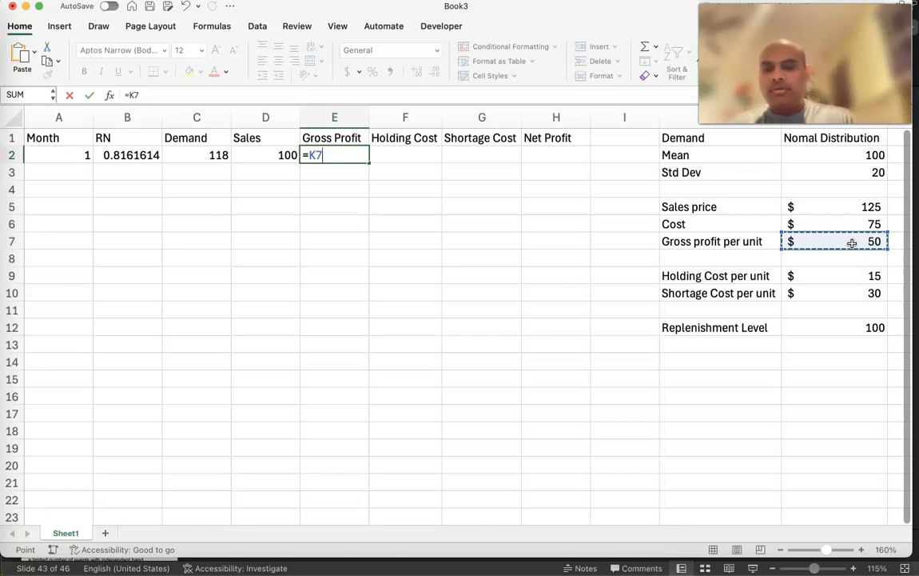
key(F5)
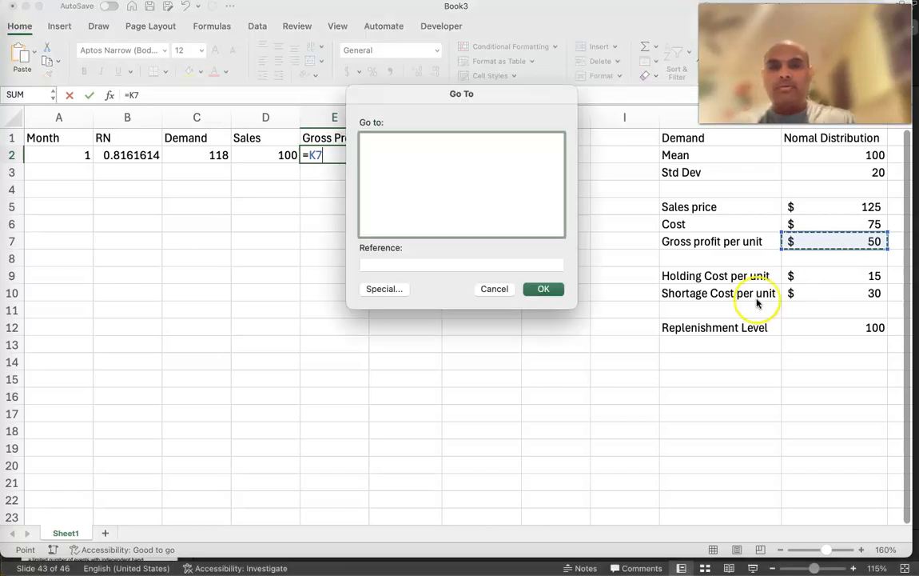
click(494, 289)
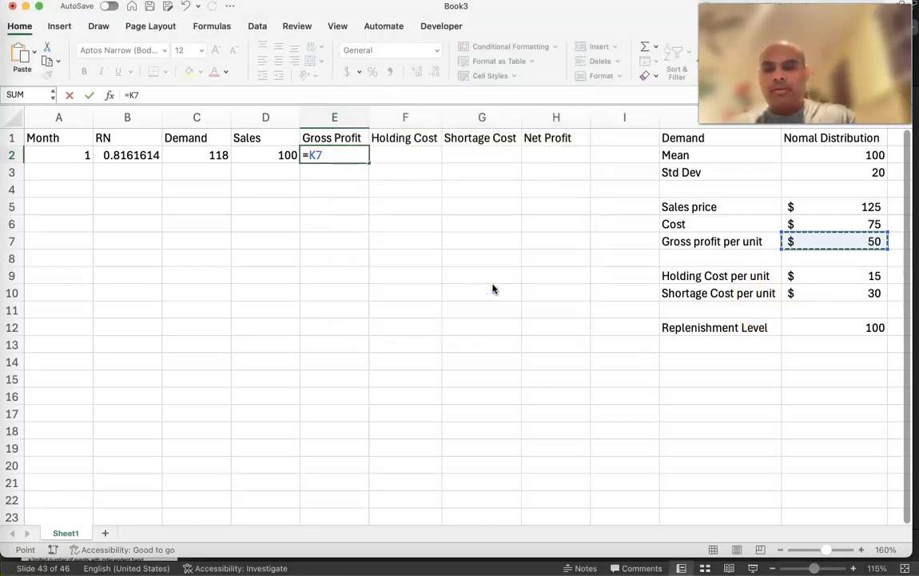
key(F4)
text(*)
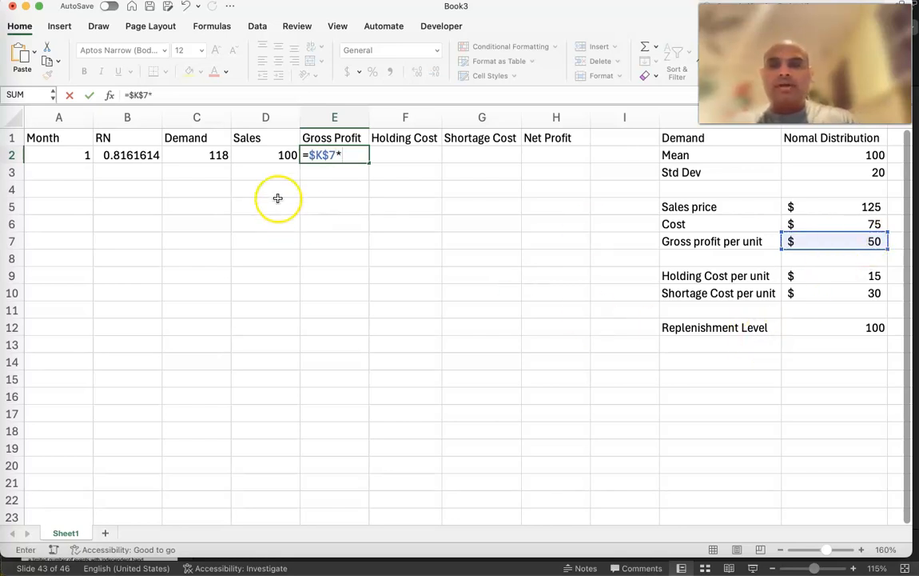
click(281, 151)
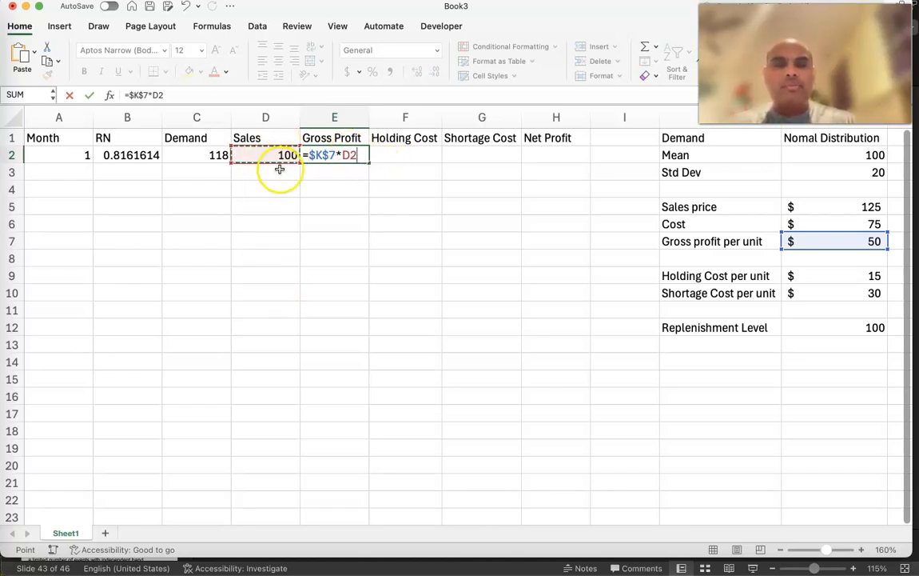
key(Return)
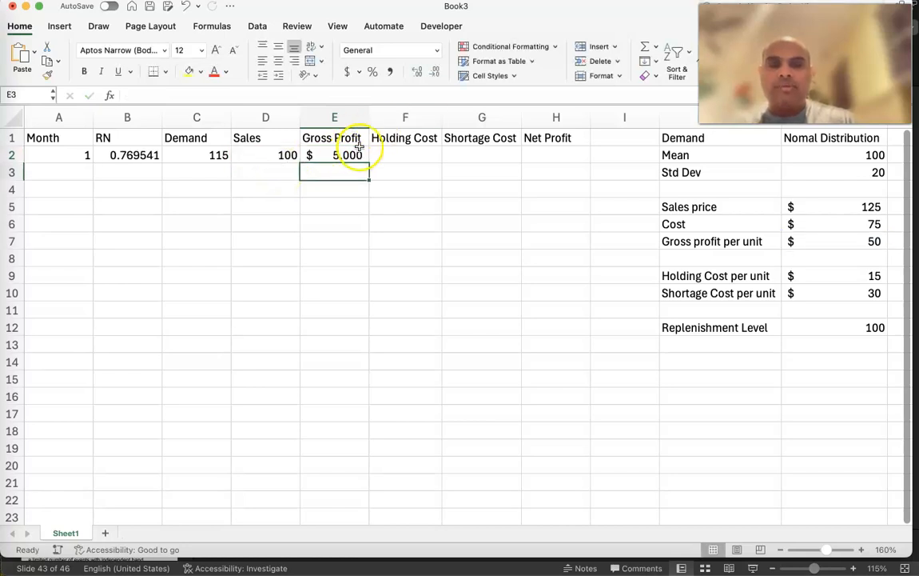
click(409, 156)
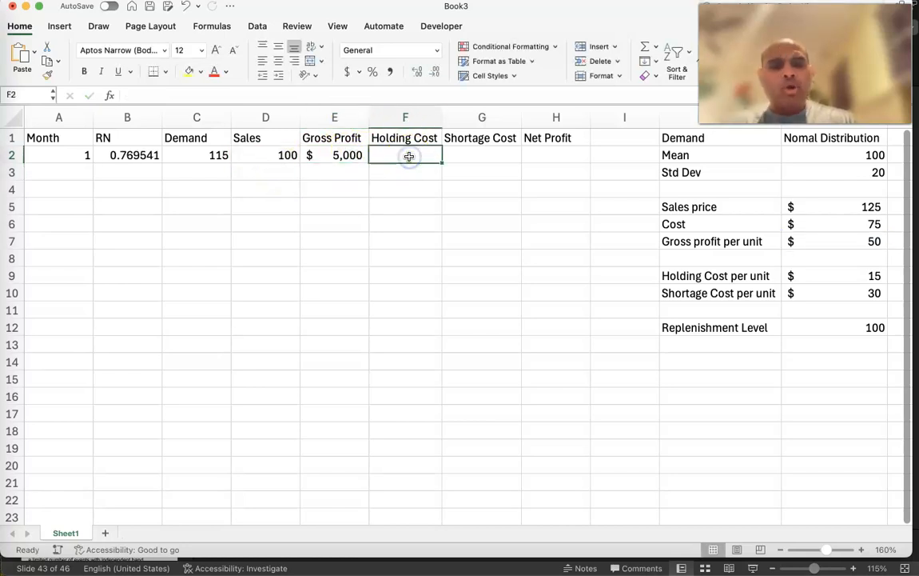
text(=)
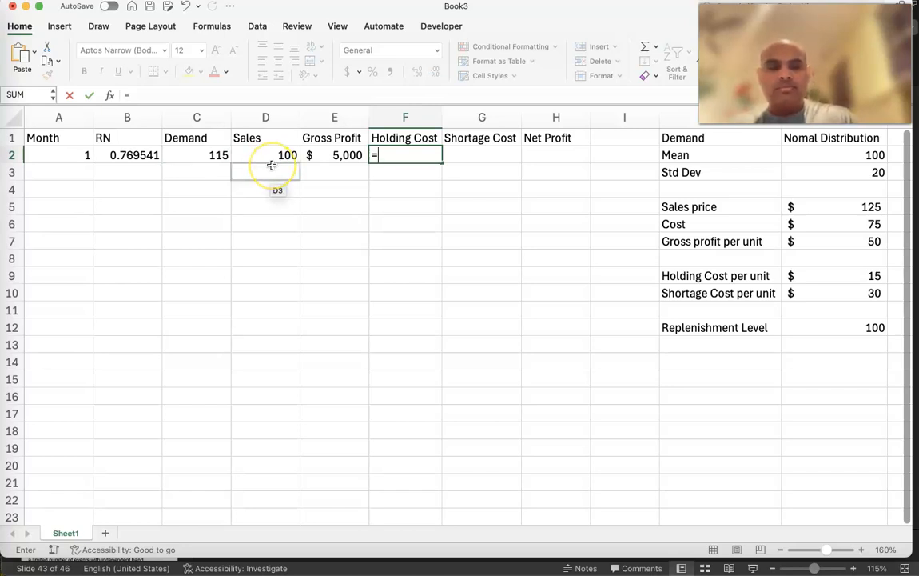
key(BackSpace)
key(Return)
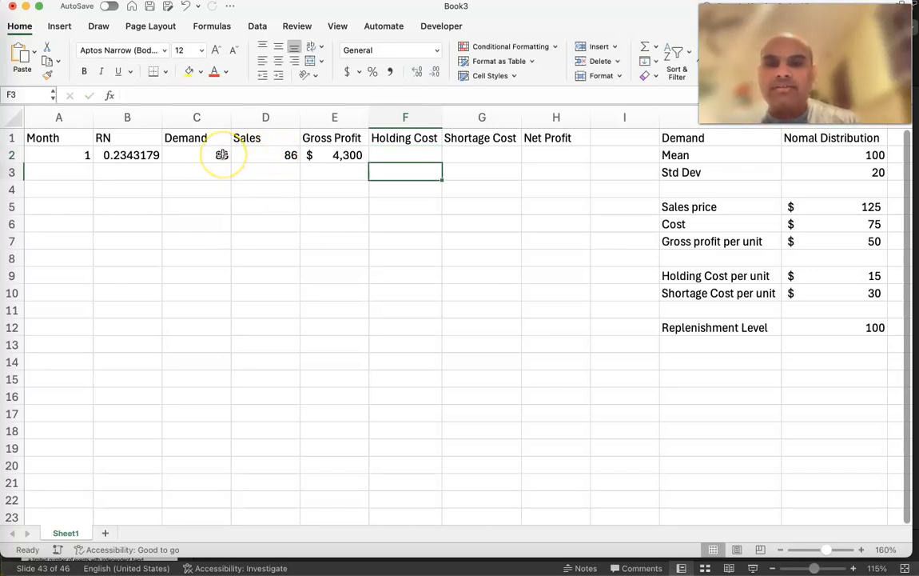
Begin the first month's holding cost formula in F2 as replenishment level minus demand, =(K12-C2)*
click(392, 155)
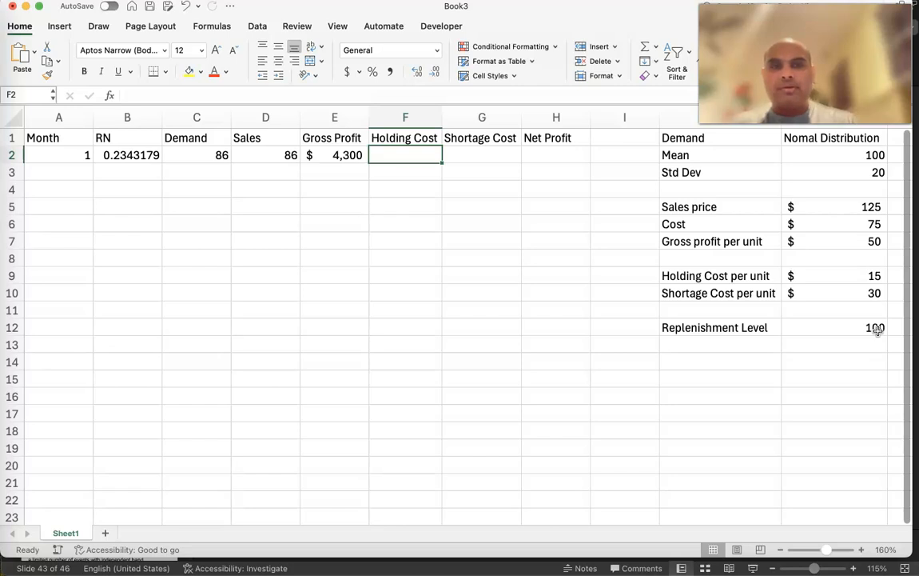
text(=)
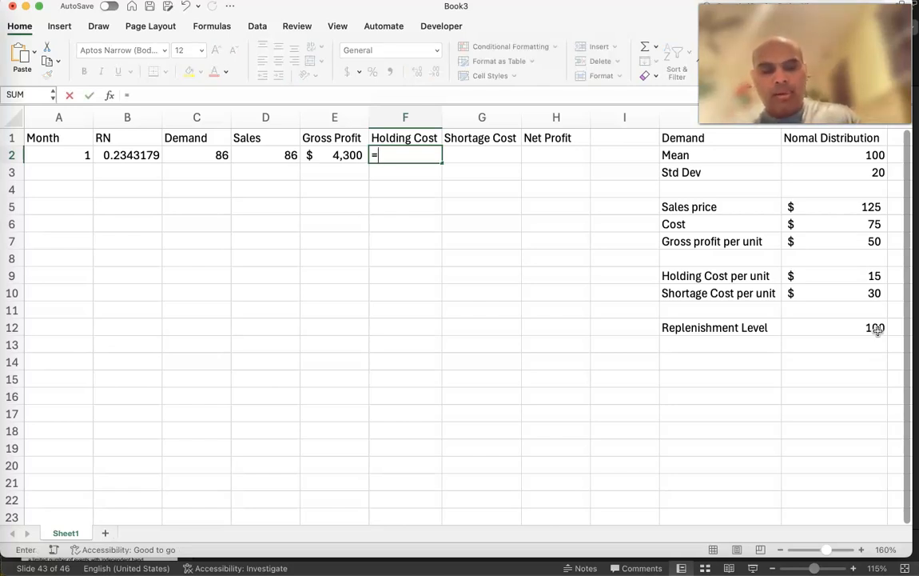
text(()
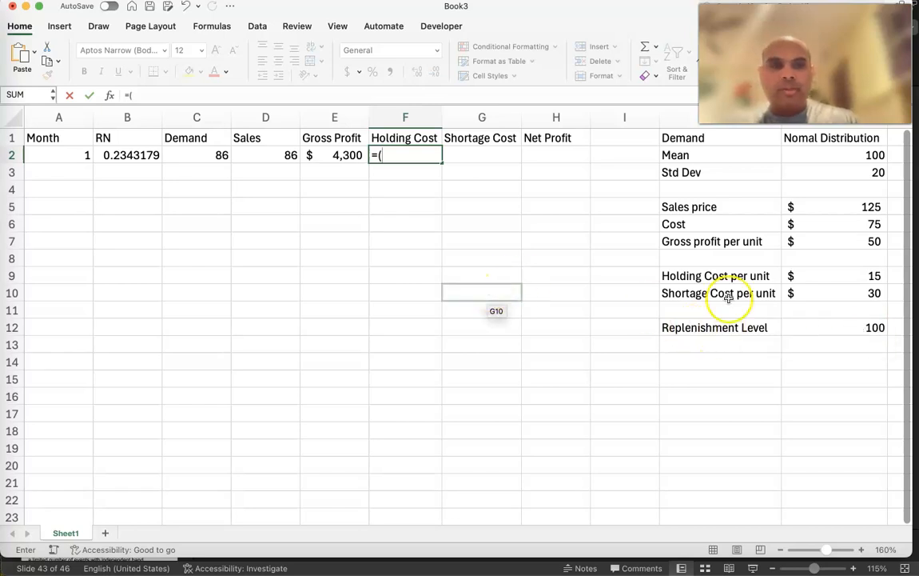
click(868, 326)
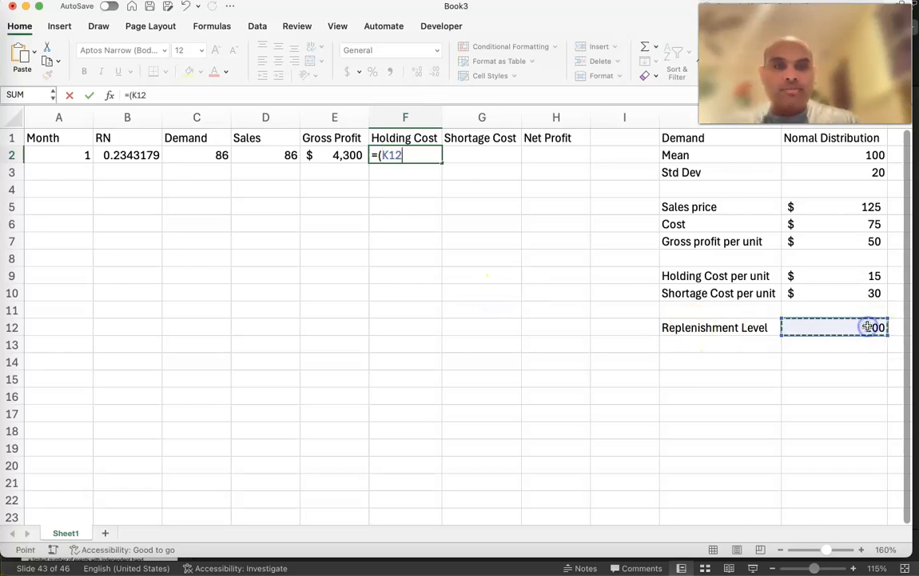
text(-)
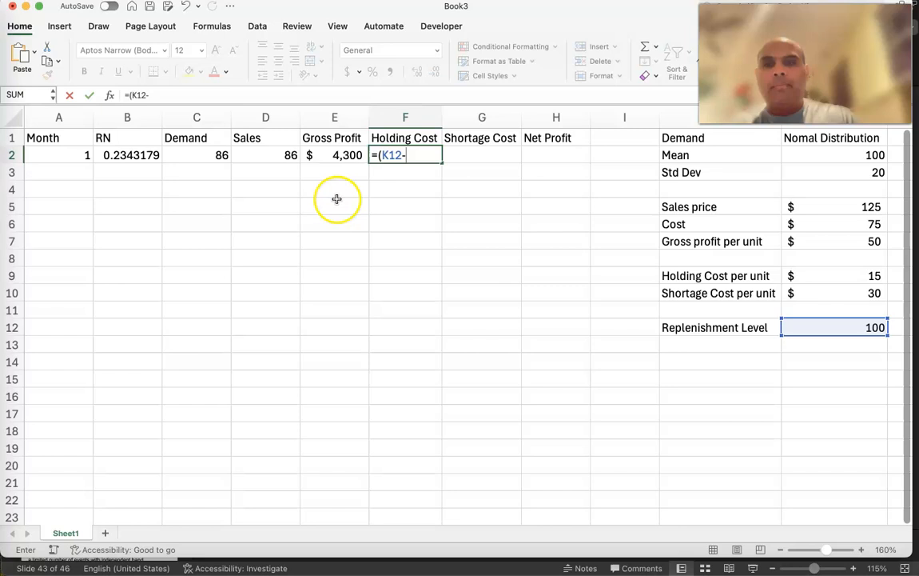
click(206, 155)
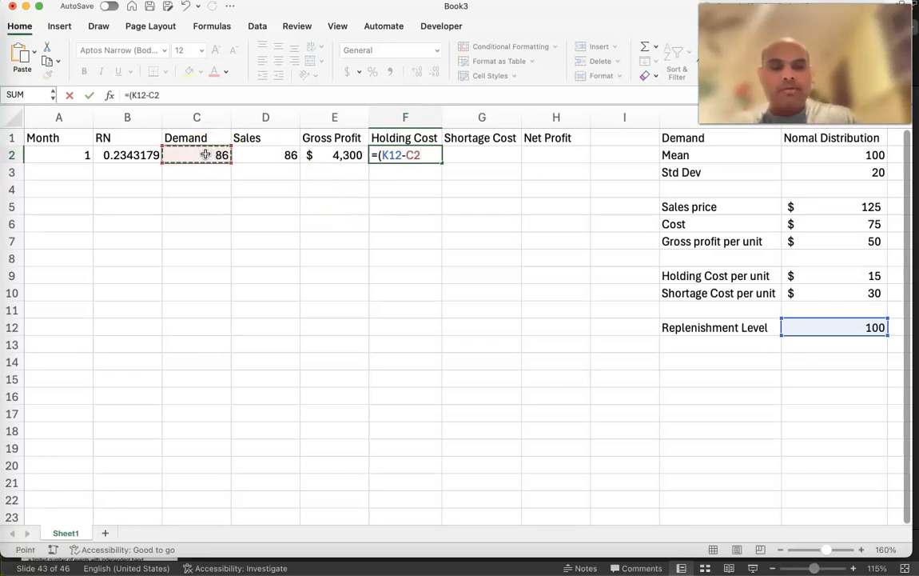
text()*)
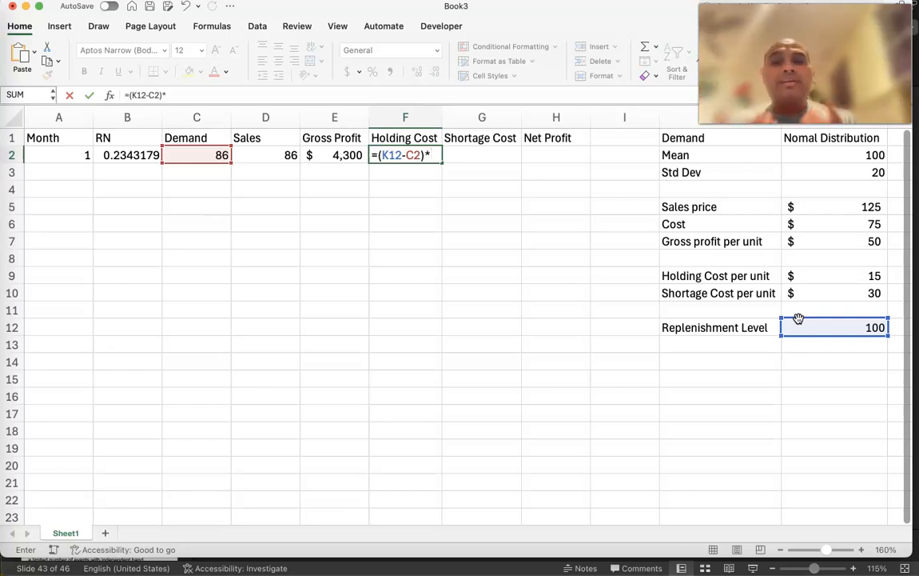
Replace demand with sales D2 in the F2 formula and multiply by the absolute holding cost per unit: =(K12-D2)*$K$9
key(BackSpace)
key(BackSpace)
key(BackSpace)
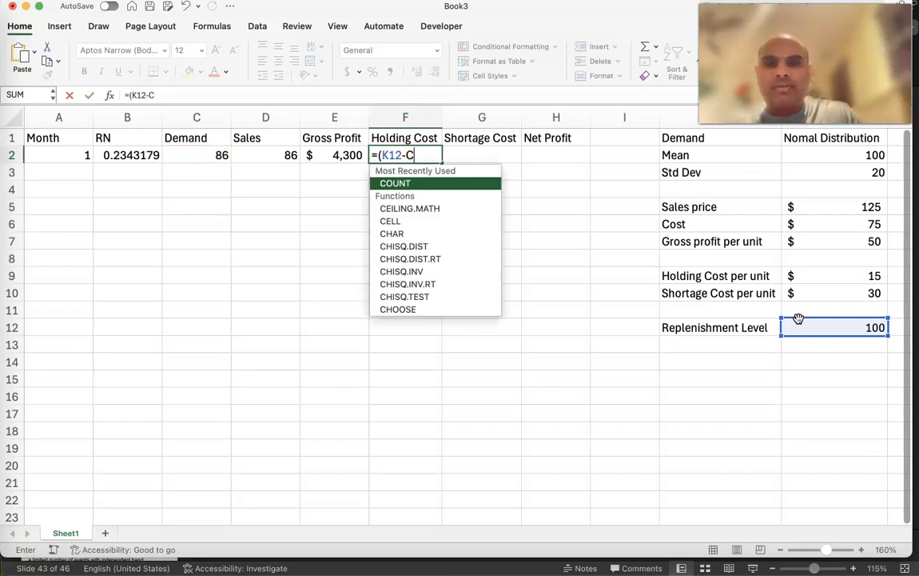
click(292, 156)
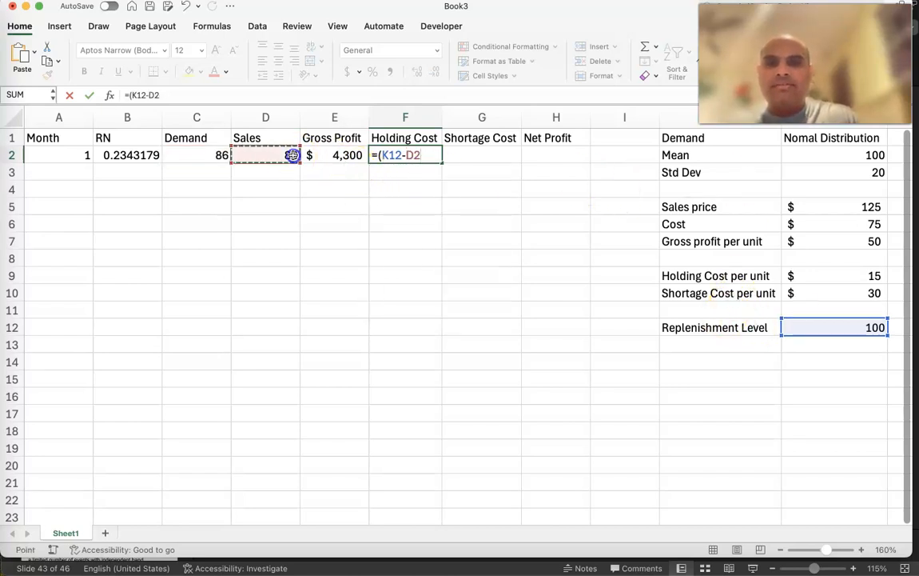
text()*)
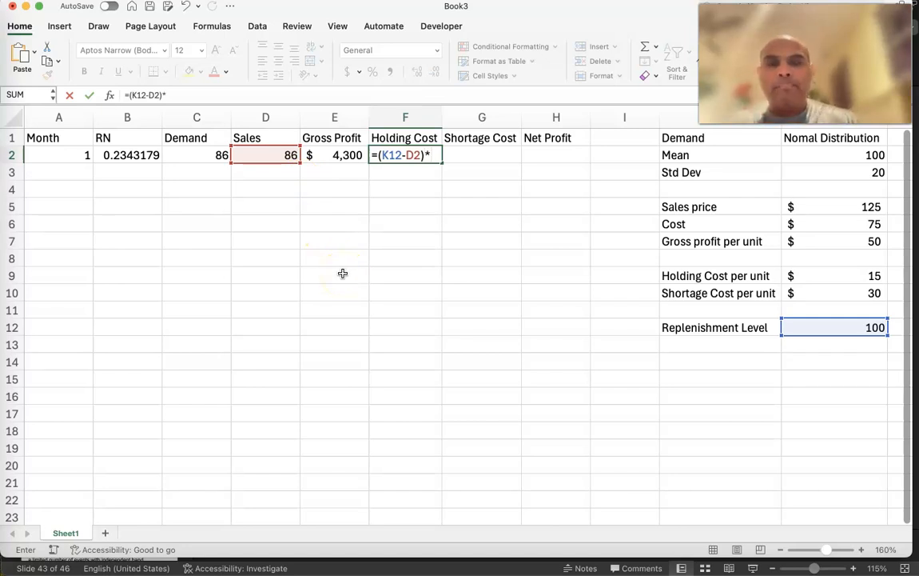
click(854, 275)
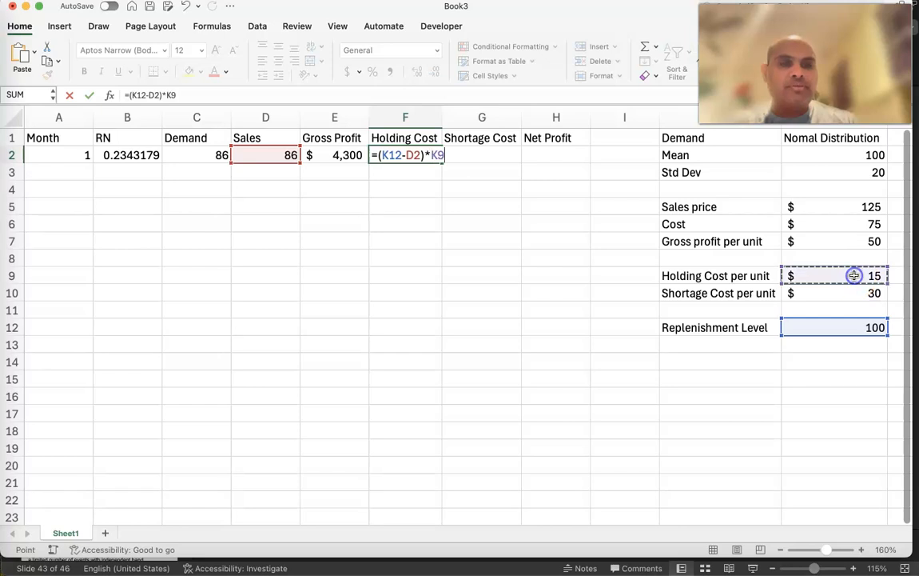
key(F4)
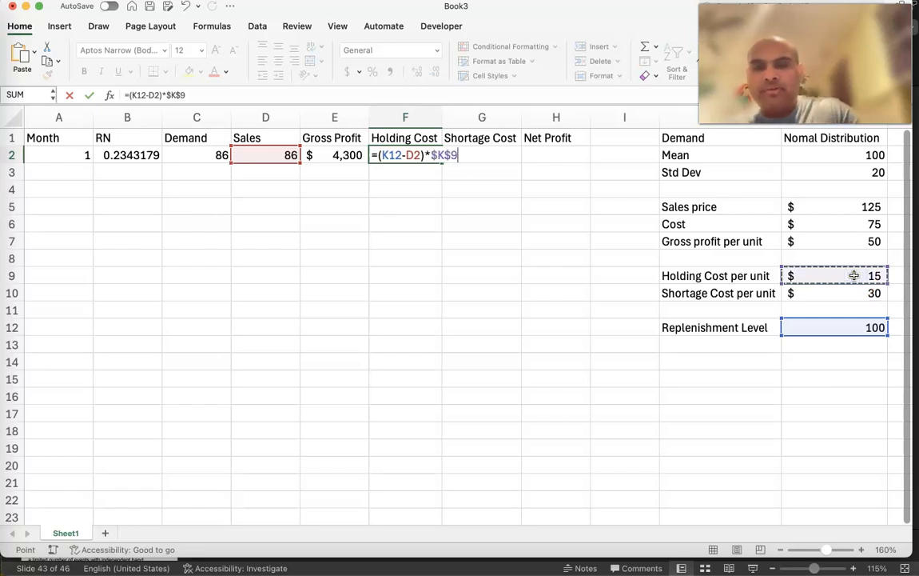
Try to make the replenishment level reference K12 absolute in the F2 holding cost formula
click(391, 157)
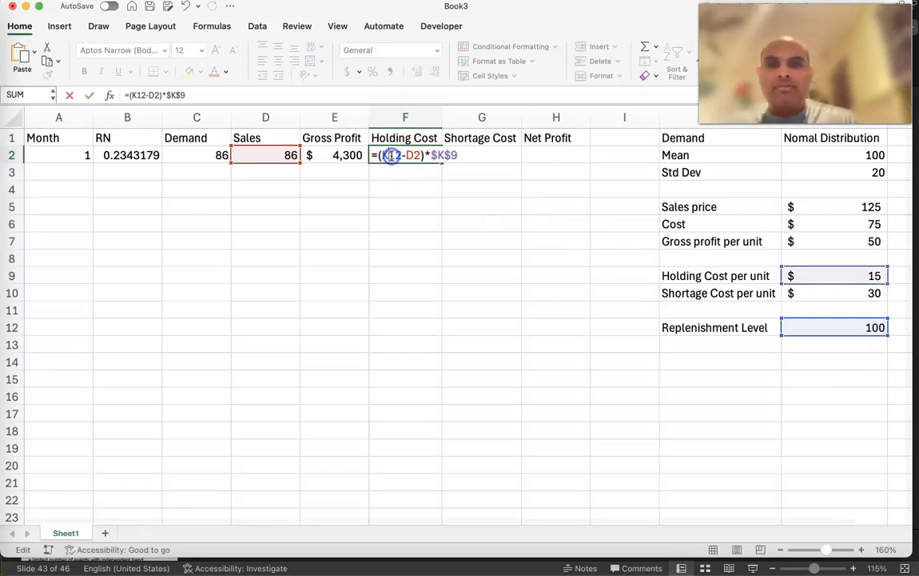
key(F4)
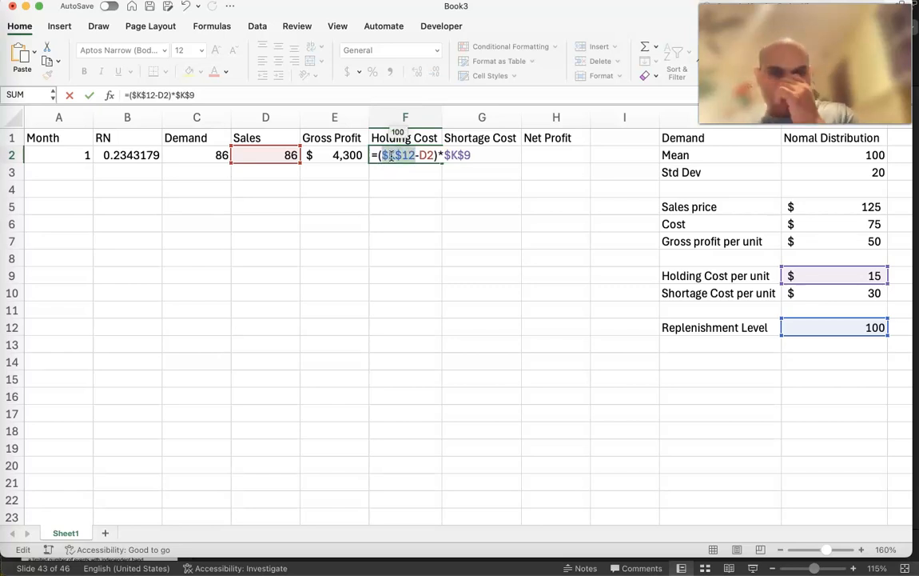
click(412, 189)
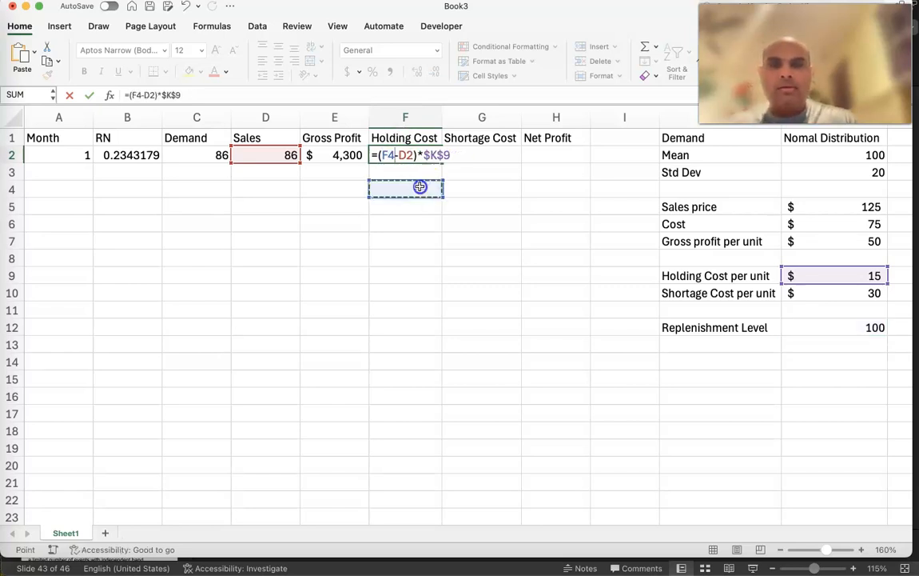
click(386, 155)
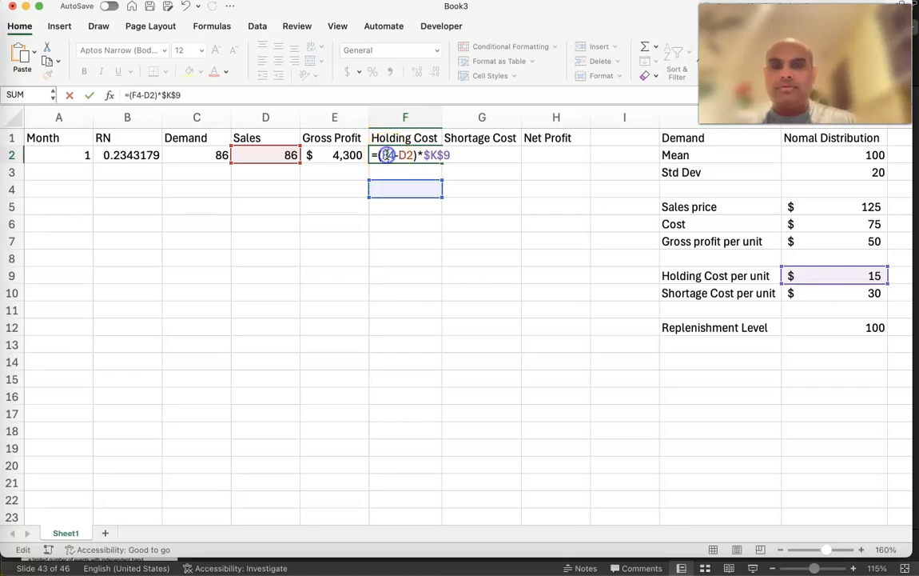
key(Return)
click(837, 325)
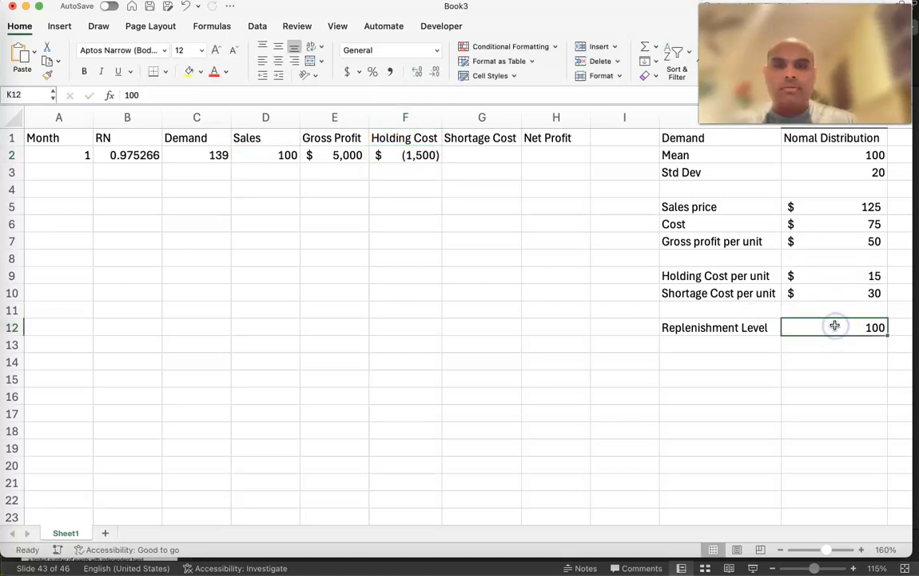
Correct the first reference in the F2 holding cost formula to the absolute replenishment level $K$12
double_click(416, 155)
double_click(394, 156)
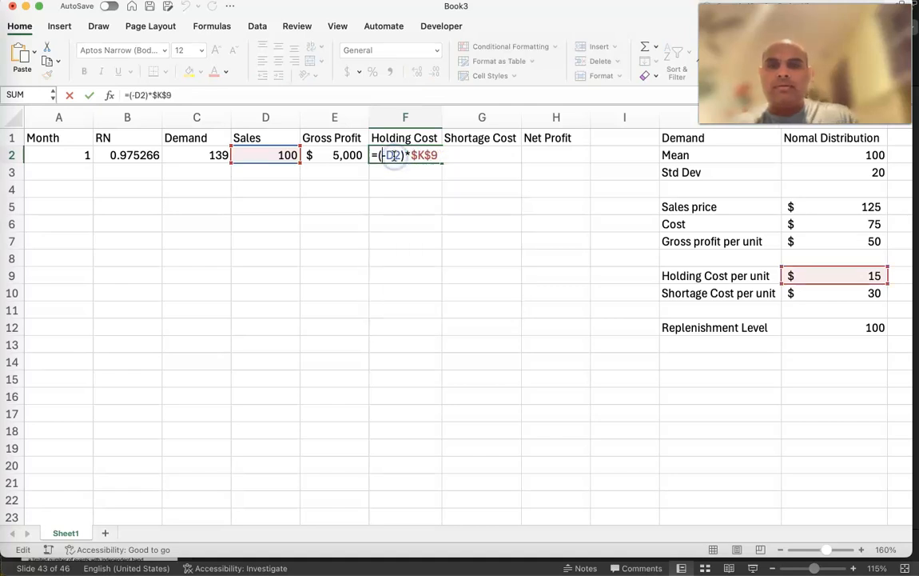
click(809, 332)
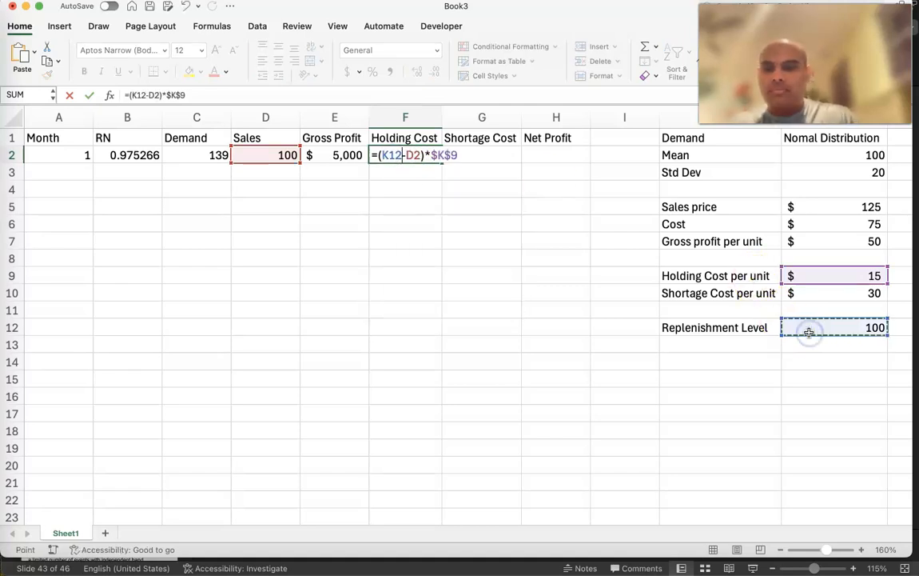
key(F4)
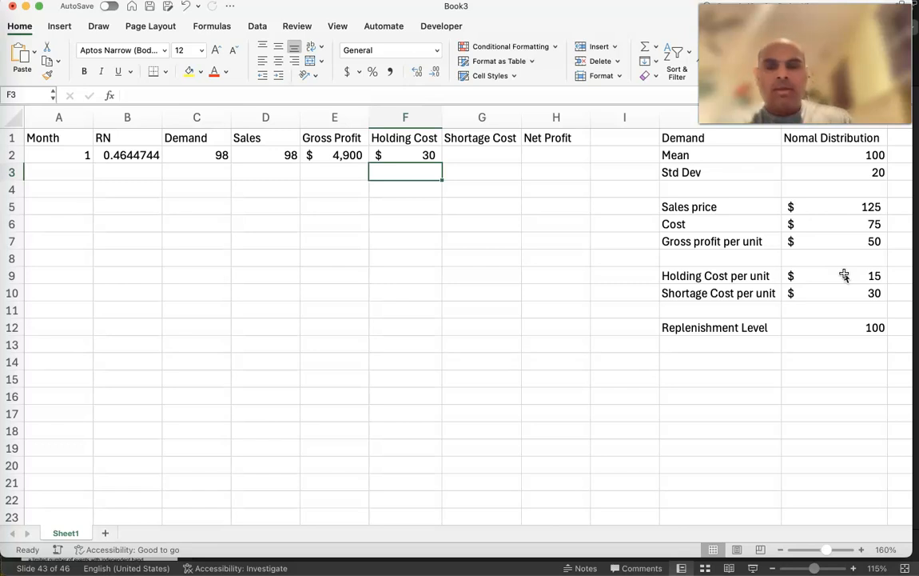
Enter the first month's shortage cost in G2 as demand minus absolute replenishment level times absolute shortage cost per unit: =(C2-$K$12)*$K$10
click(479, 154)
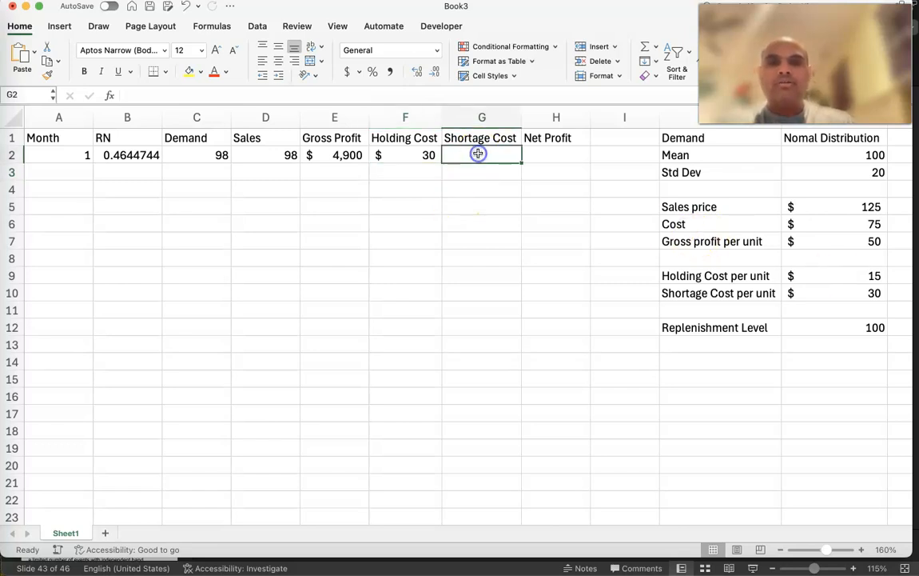
text(-=)
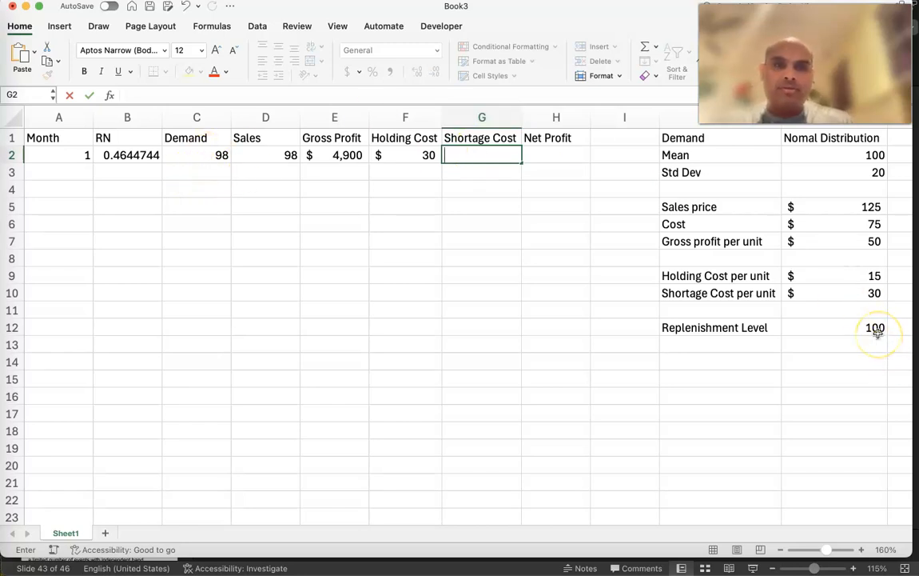
text(=()
click(212, 153)
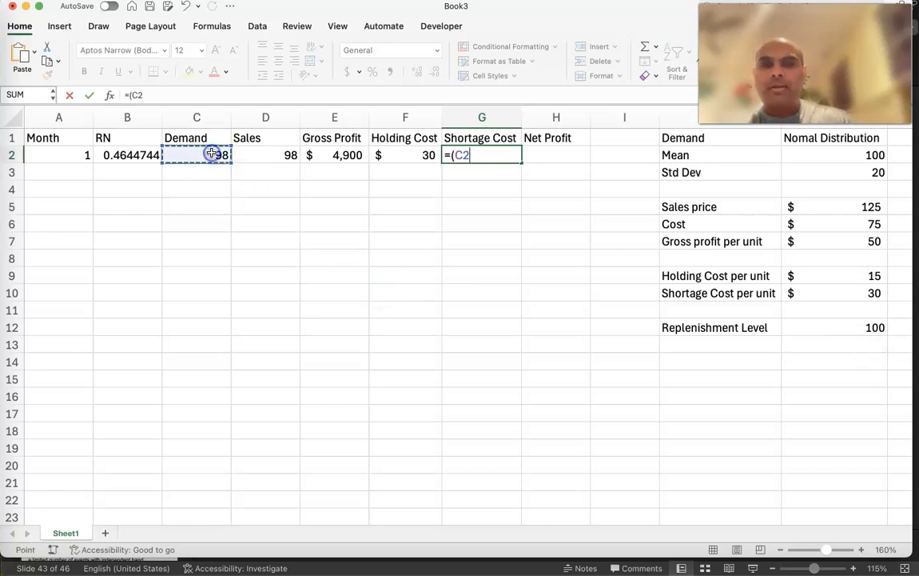
text(-)
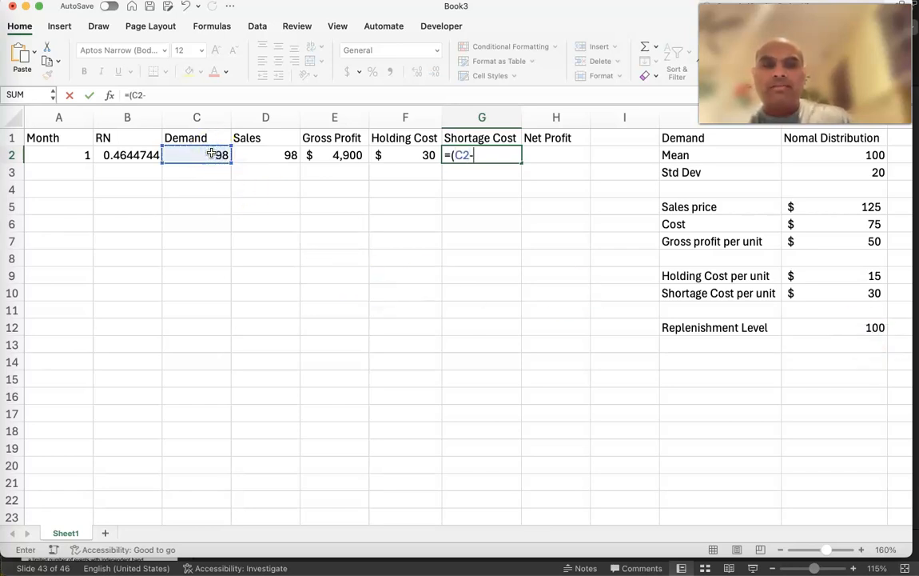
click(855, 327)
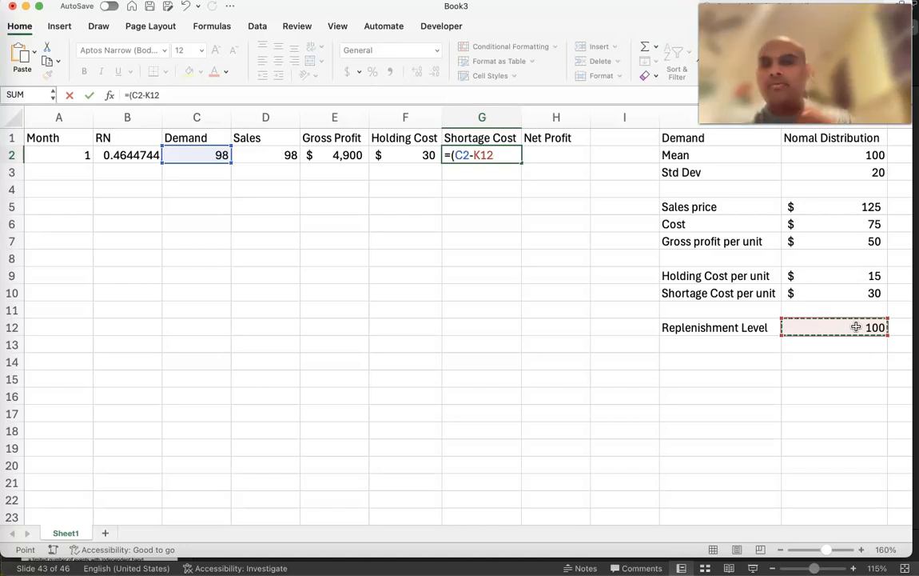
text()*)
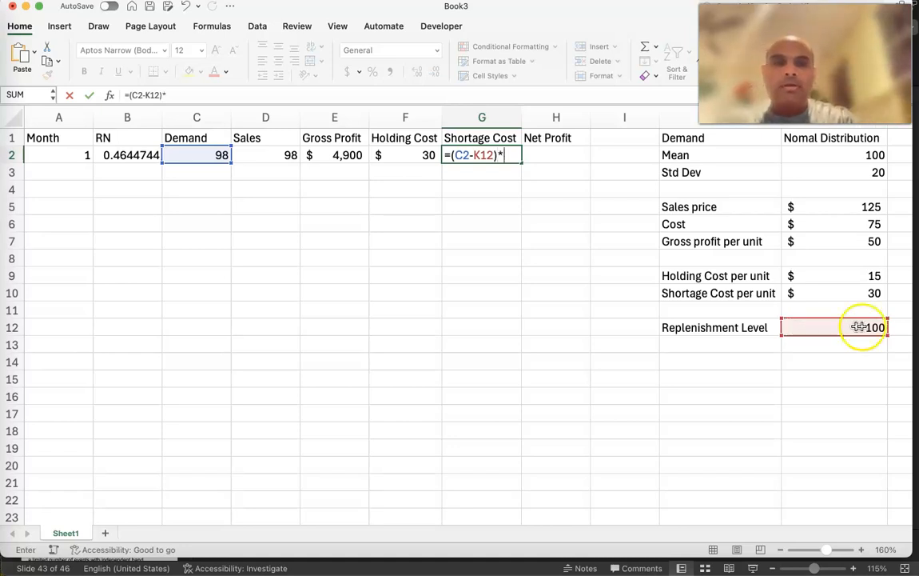
click(847, 290)
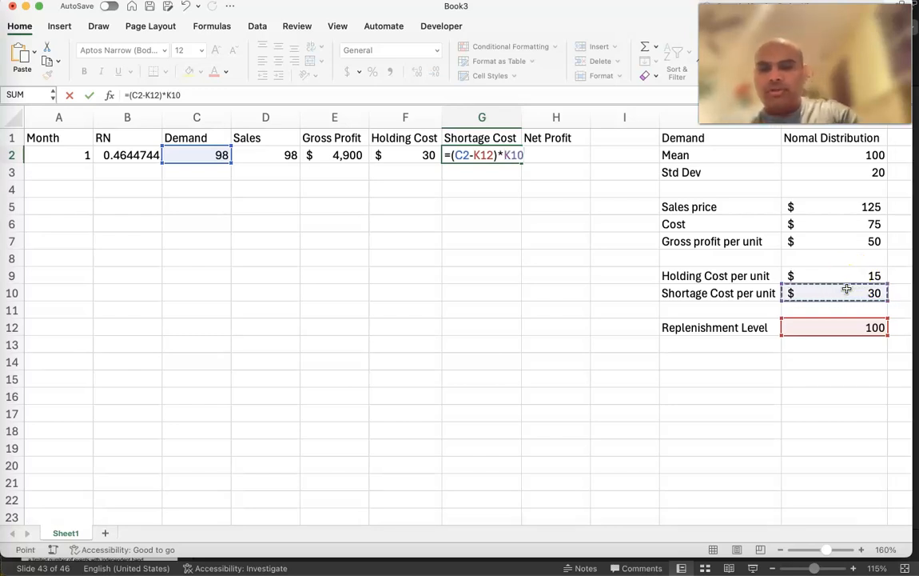
key(F4)
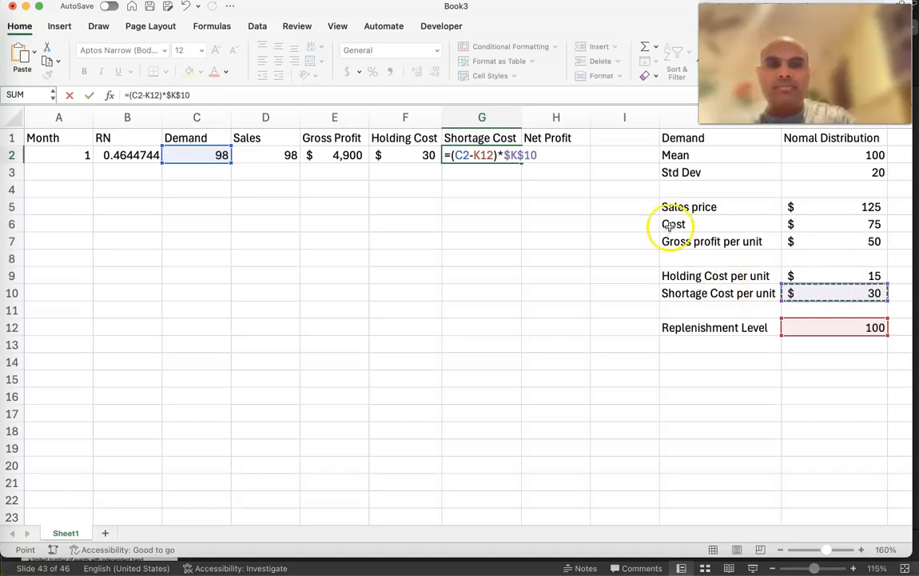
click(485, 155)
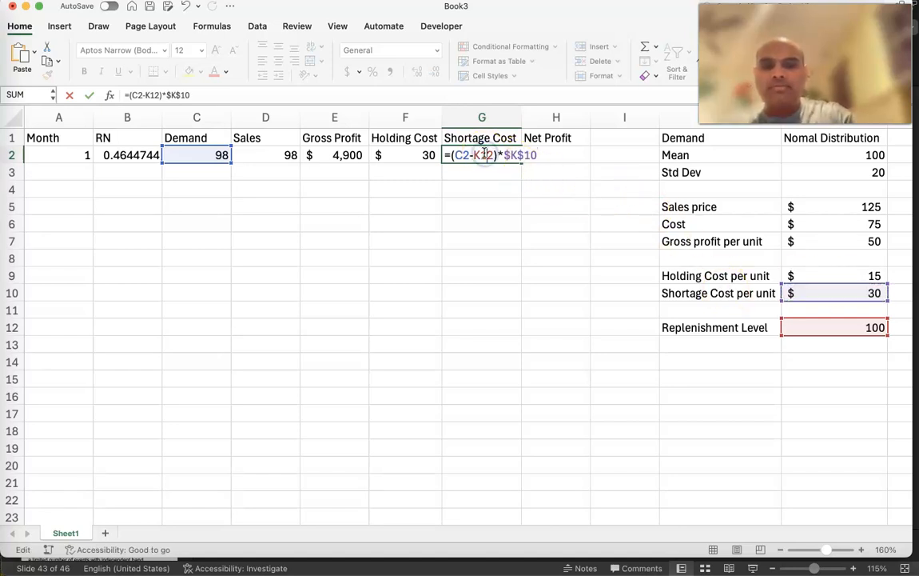
key(F4)
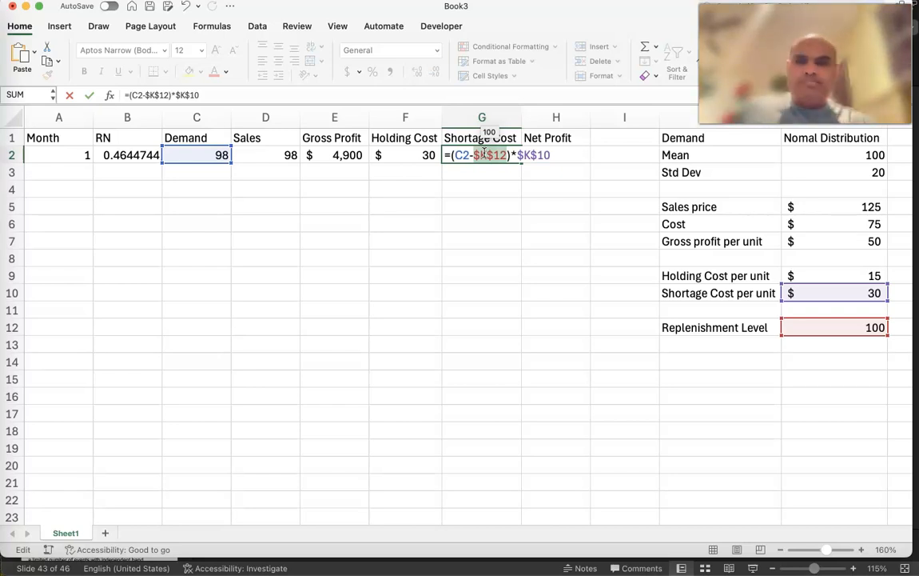
key(Return)
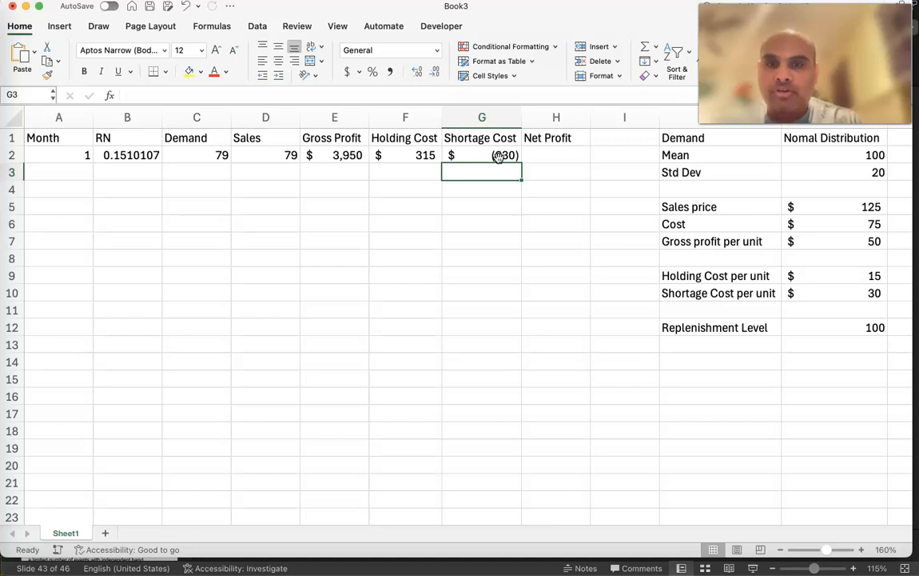
Review the cell references in the first month's holding cost formula in F2 and shortage cost formula in G2
click(420, 154)
double_click(420, 154)
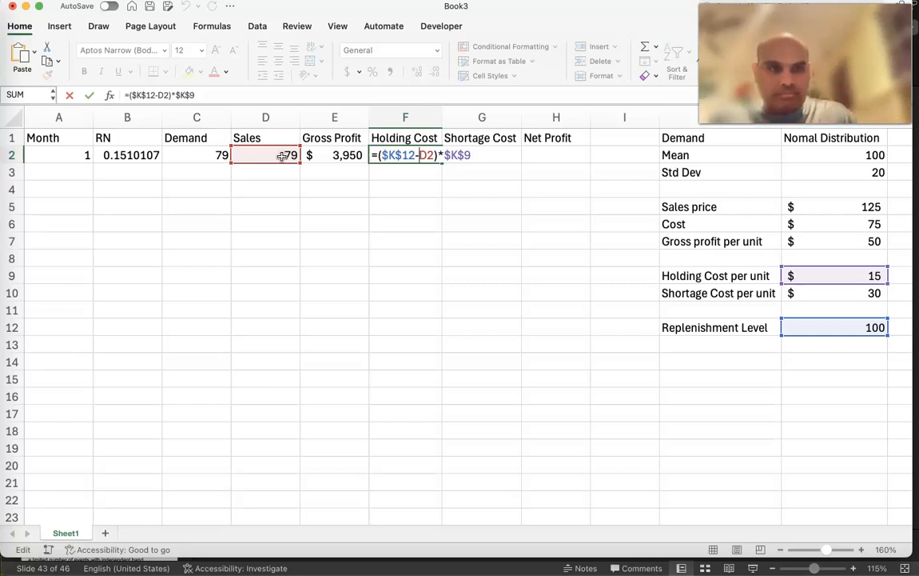
click(283, 156)
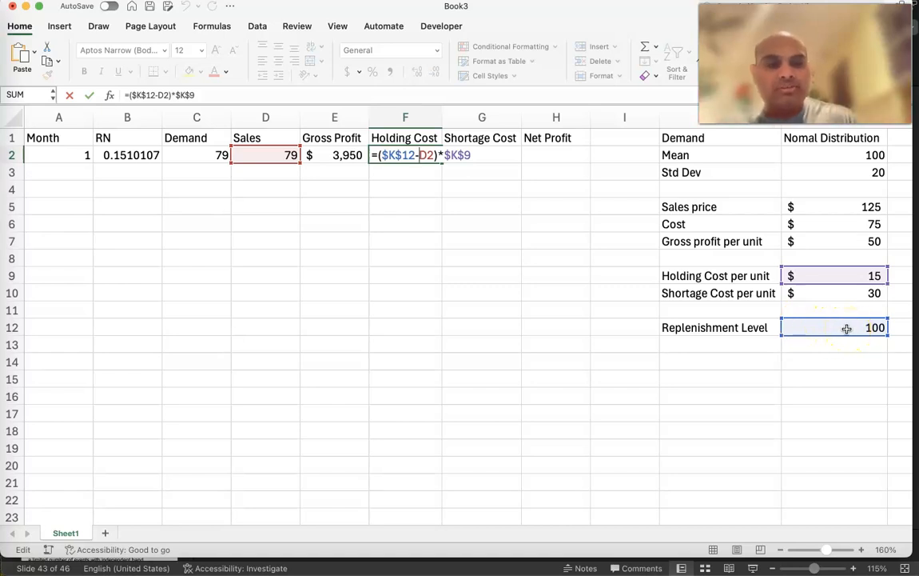
key(Return)
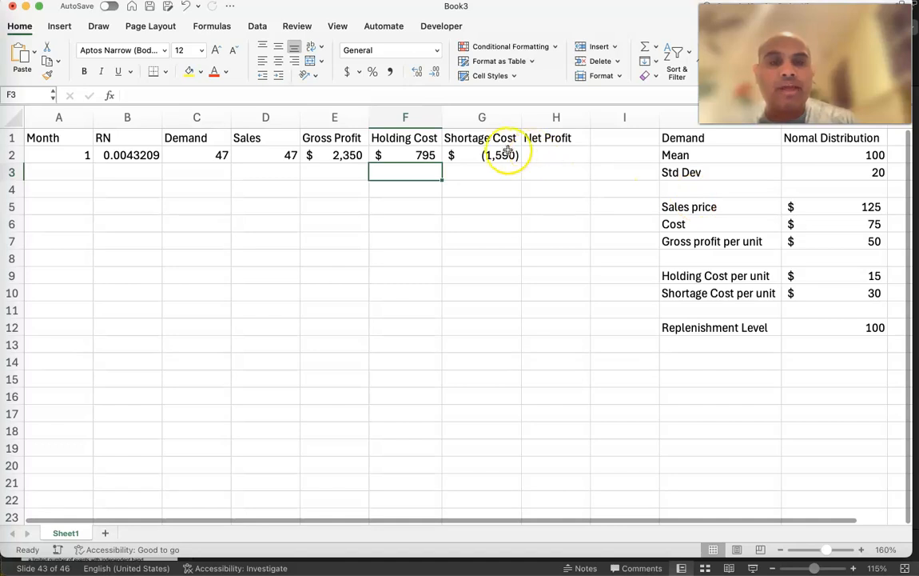
double_click(507, 153)
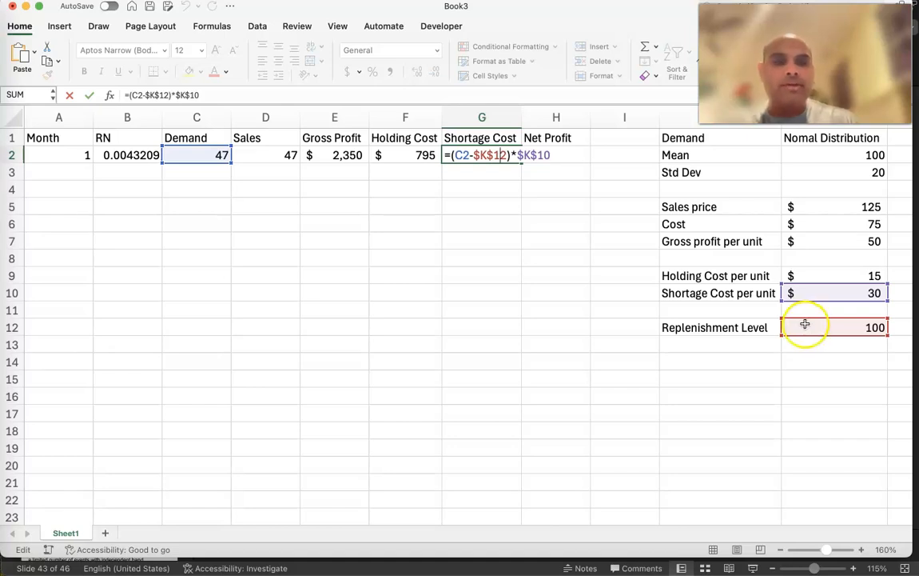
key(Return)
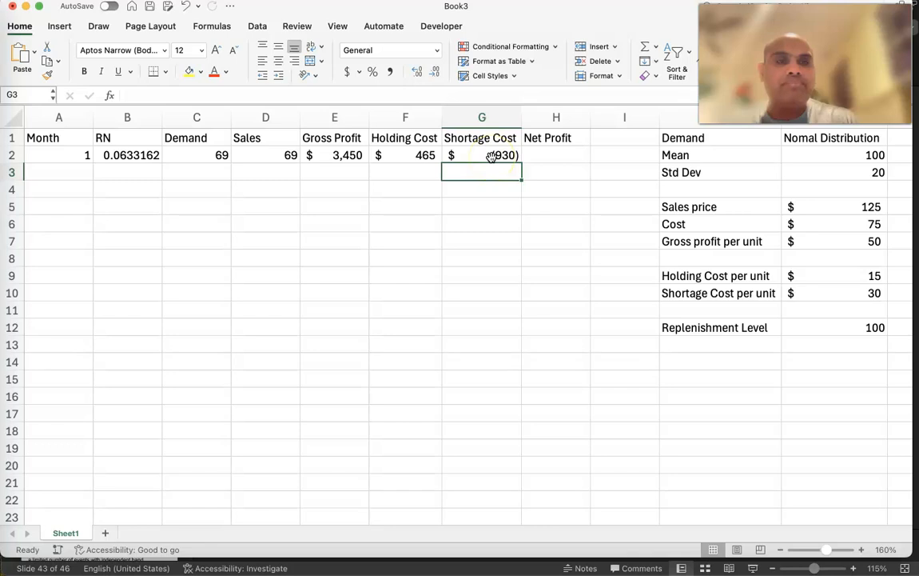
Wrap the G2 shortage cost formula in MAX with a floor of 0, =max(0,(C2-$K$12)*$K$10), and recalculate the sheet
click(491, 156)
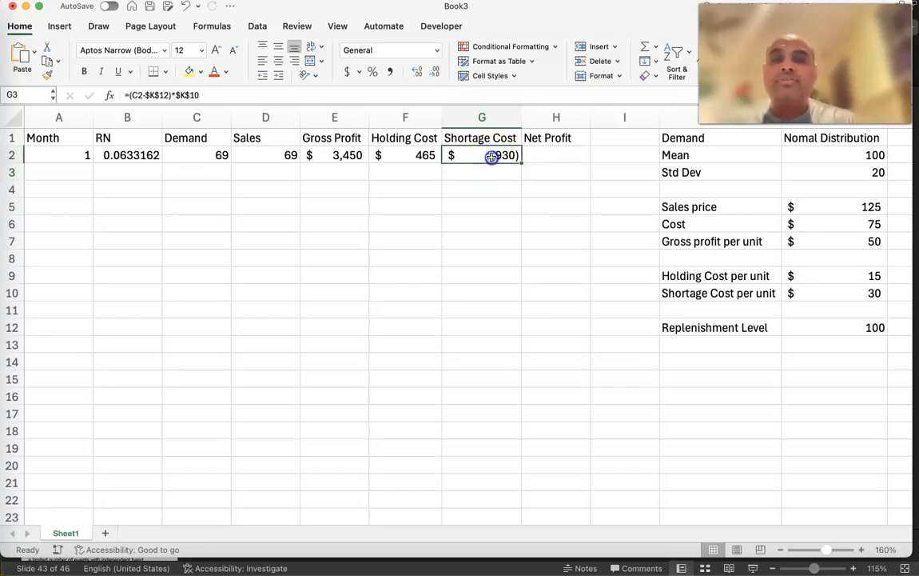
double_click(491, 156)
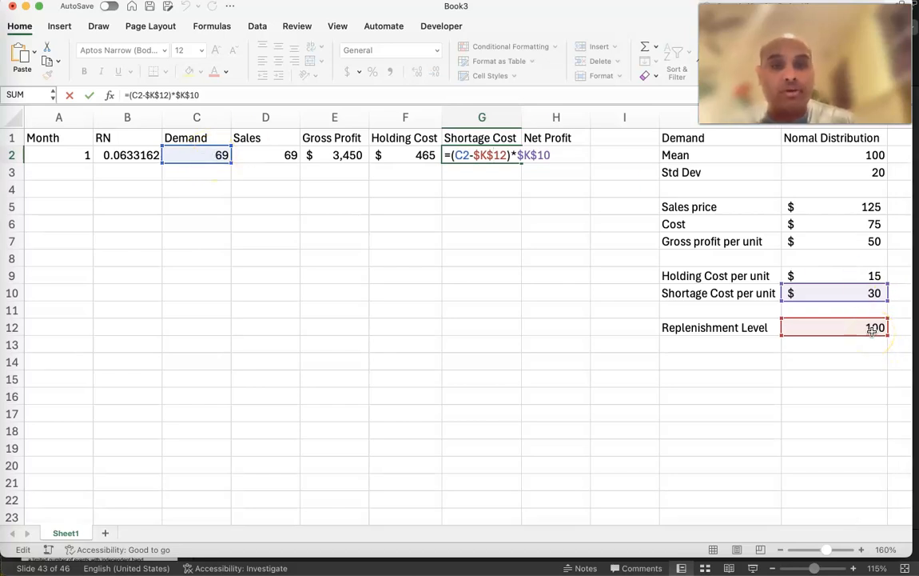
click(452, 154)
text(max()
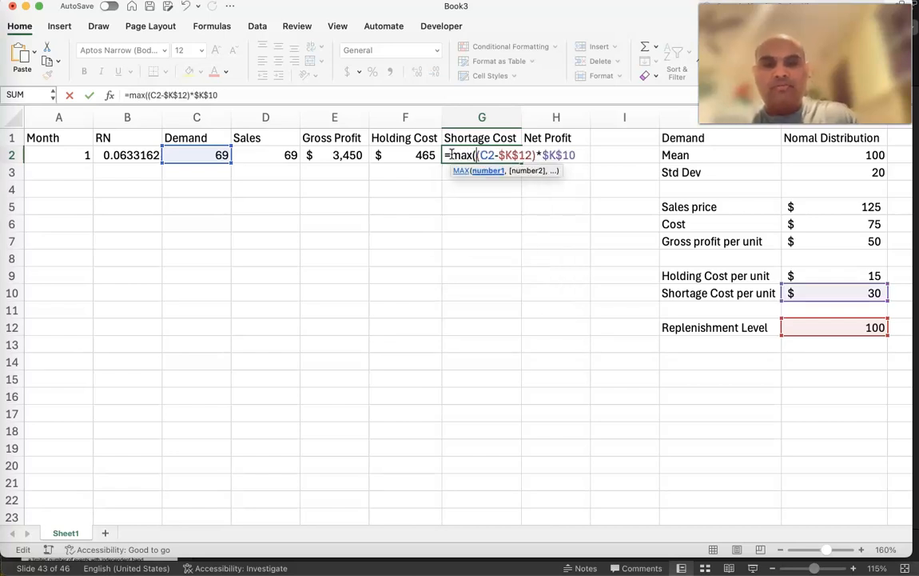
text(0,)
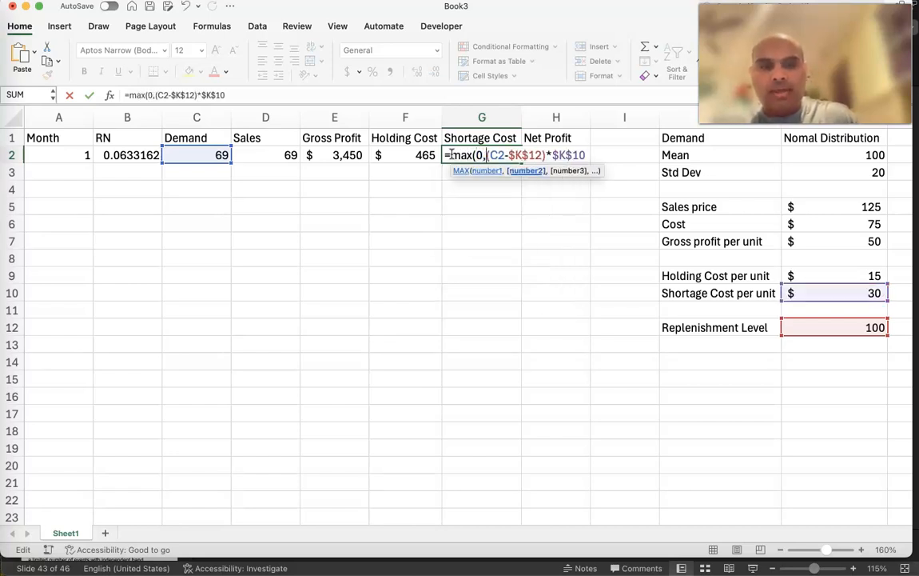
click(589, 155)
text())
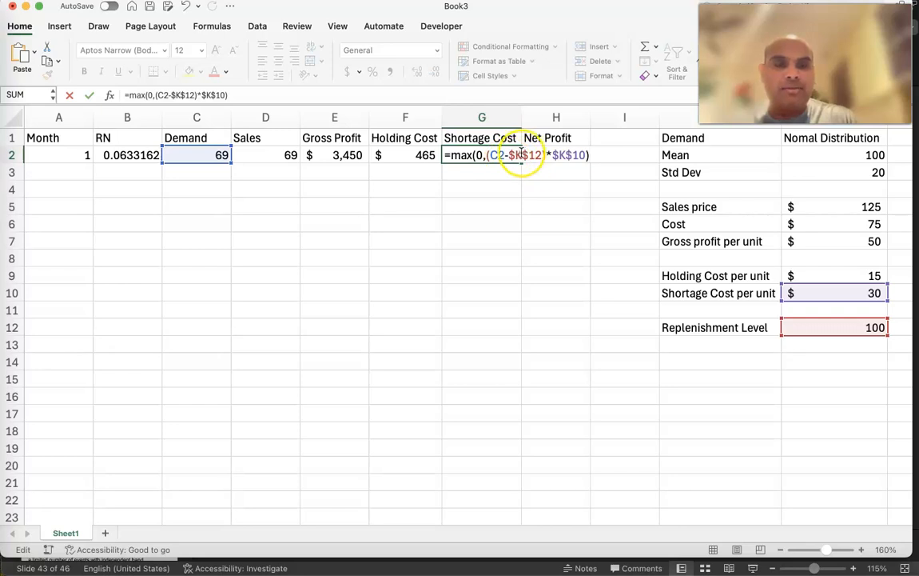
key(Return)
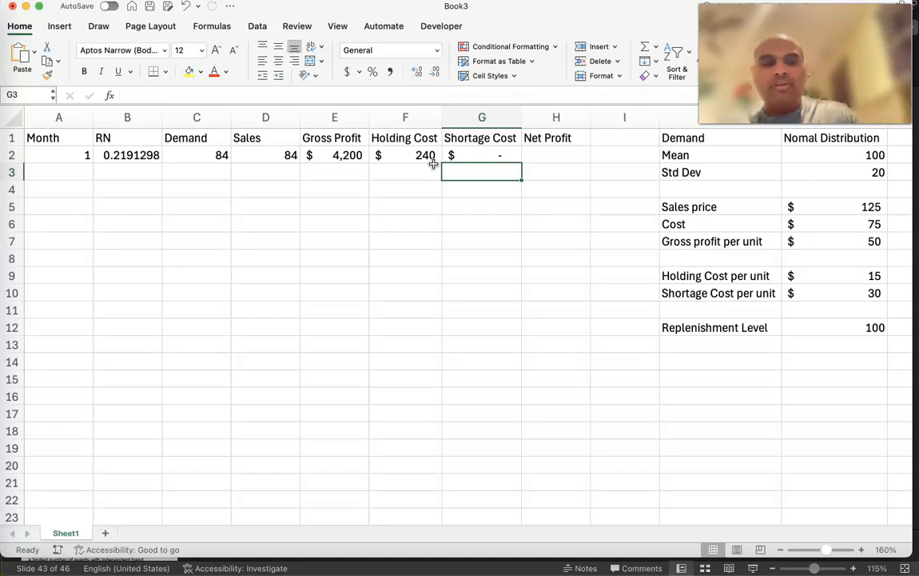
key(F9)
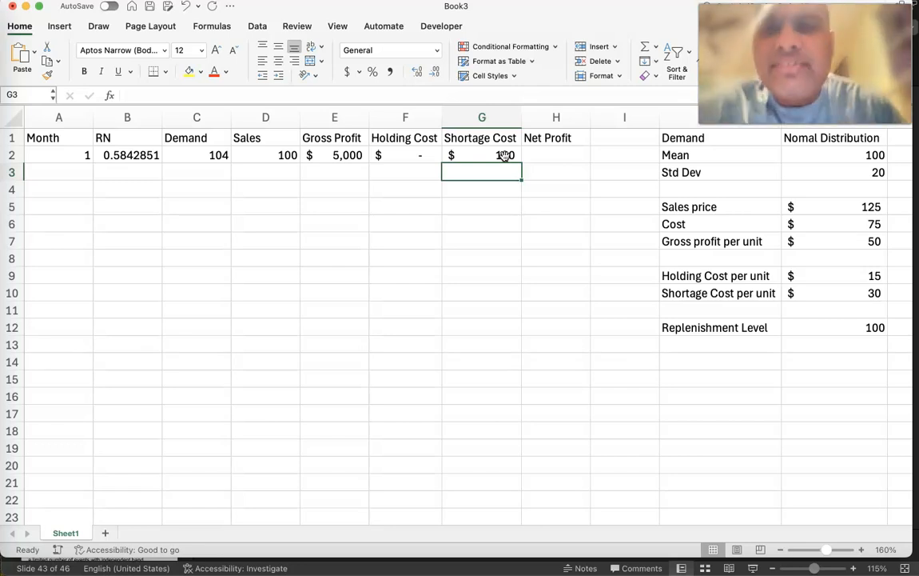
Enter the first month's net profit in H2 as =E2-F2-G2 and recalculate the random values twice
click(547, 159)
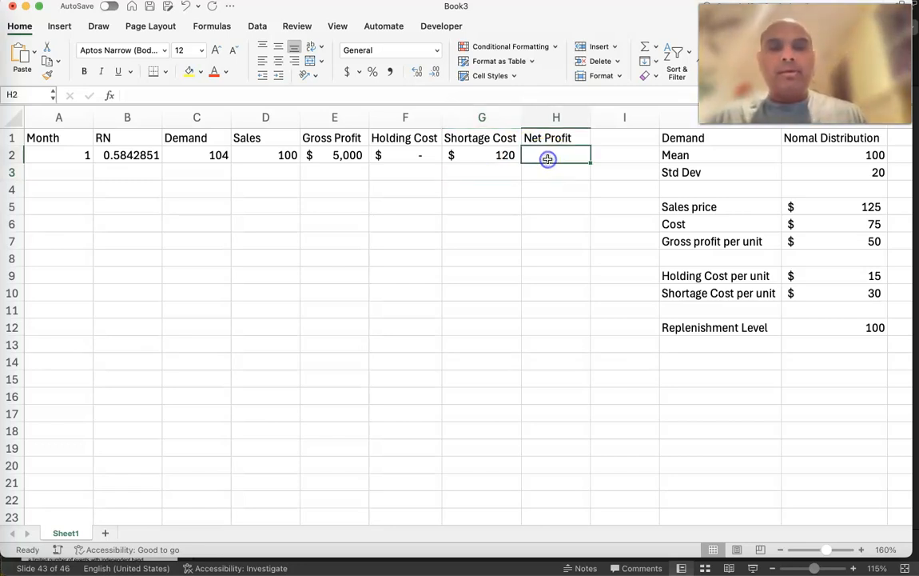
text(=)
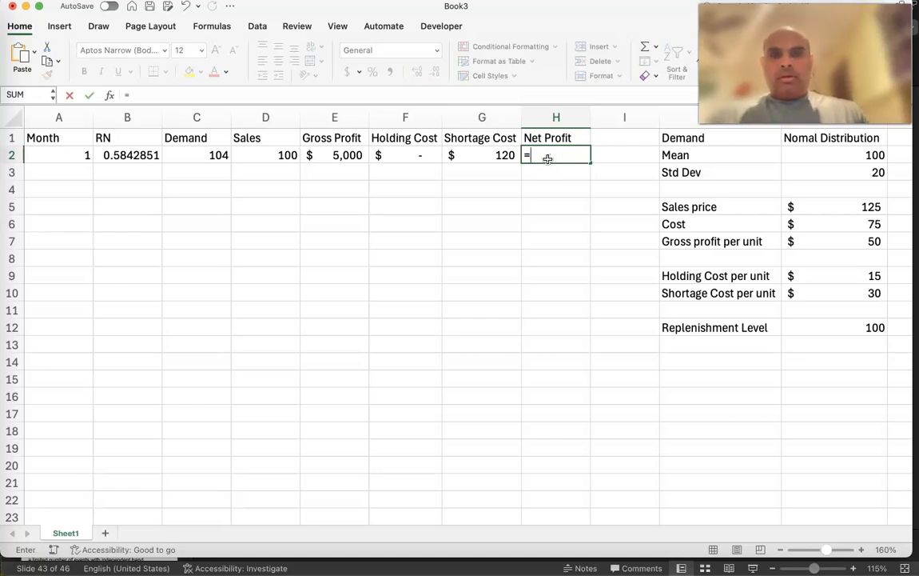
click(328, 153)
text(-)
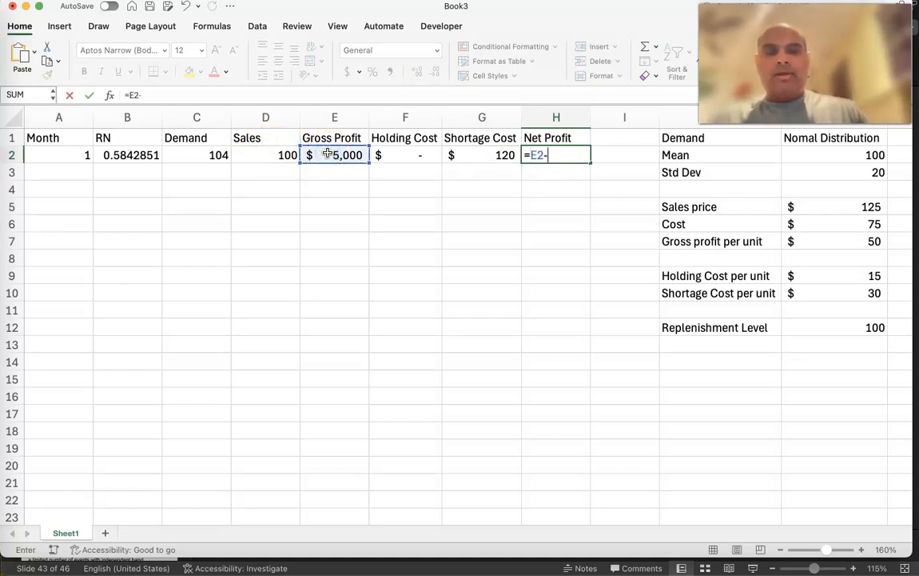
click(400, 155)
text(-)
click(480, 153)
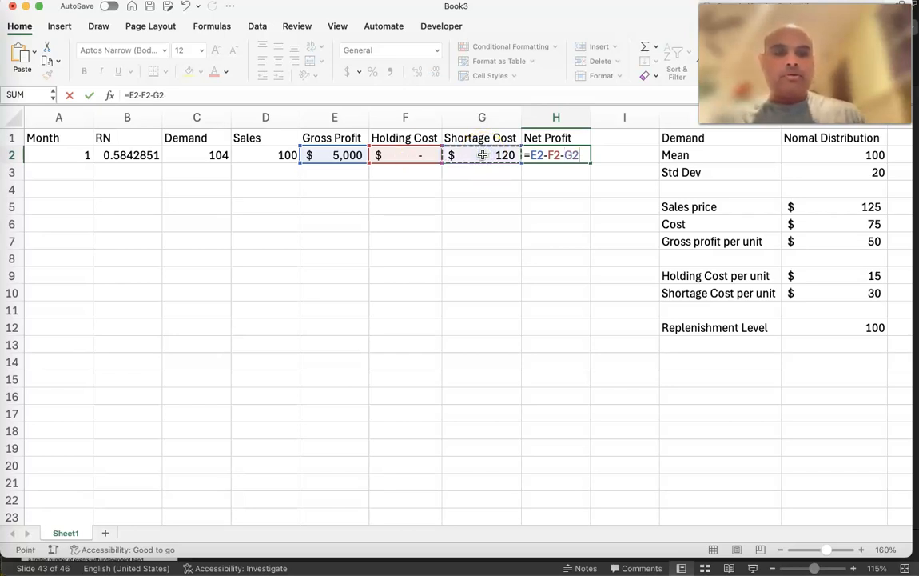
key(Return)
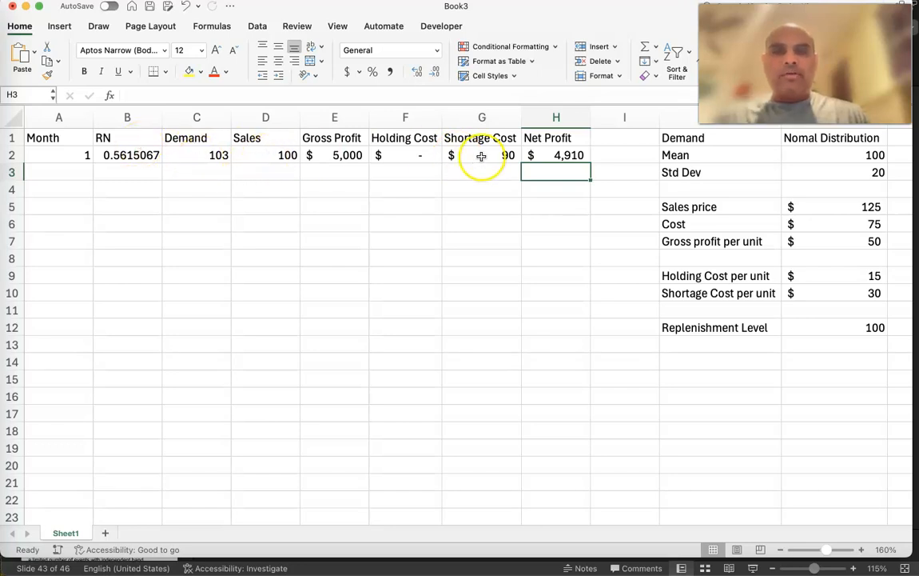
key(F9)
key(F9)
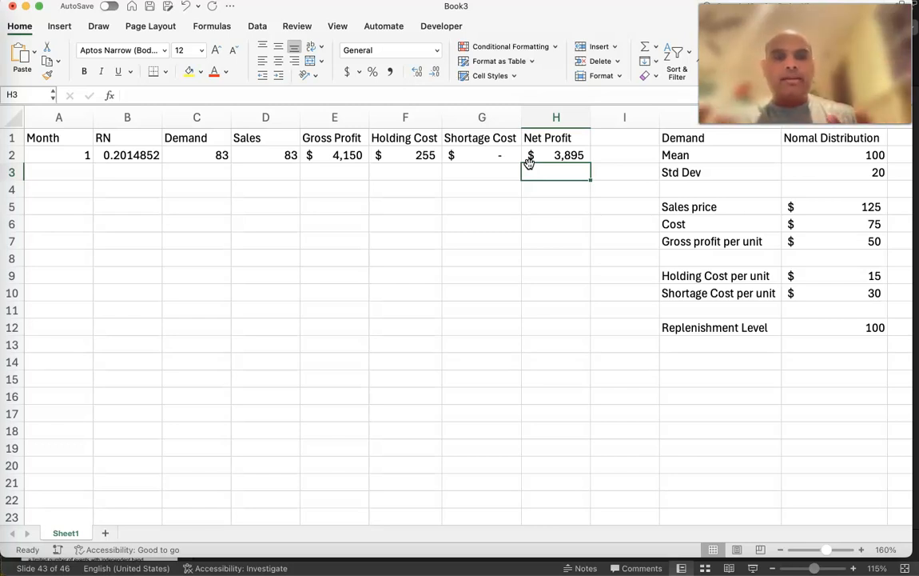
Add the labels Average Profit in J14 and Service Level in J15, and select K14
click(693, 364)
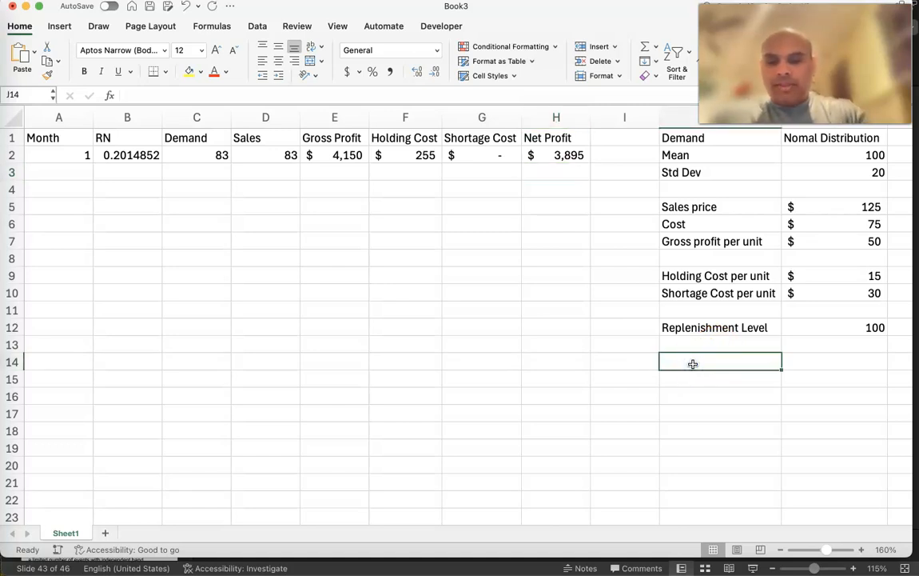
text(Average Profit)
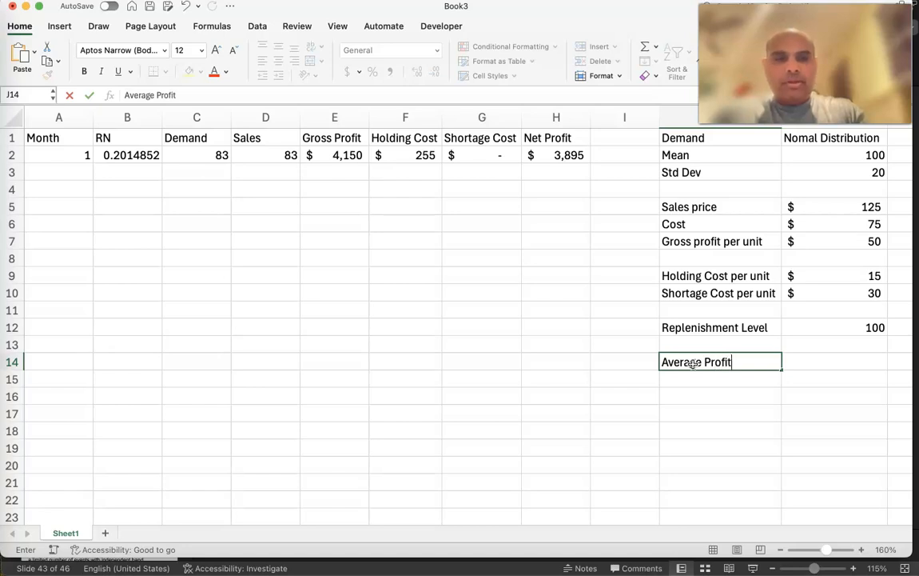
key(Return)
text(Ser)
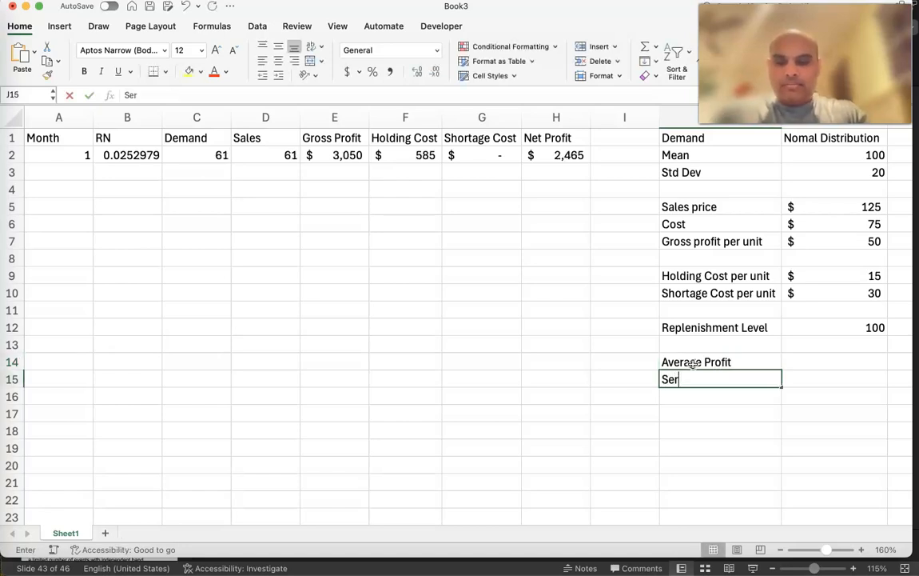
text(vice Level)
key(Return)
key(Up)
key(Up)
key(Right)
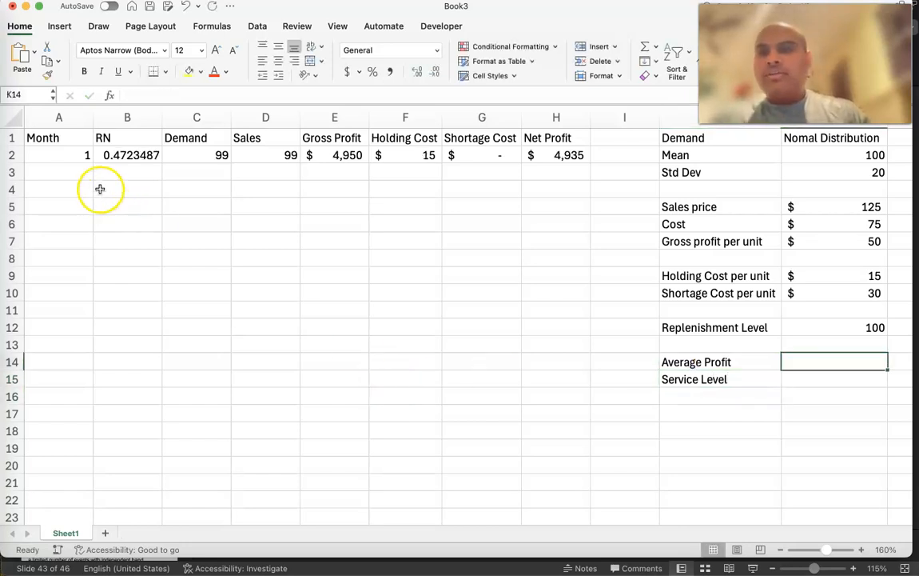
Fill the first month's row A2:H2 down through row 1001 to simulate 1000 months
drag(68, 151, 404, 235)
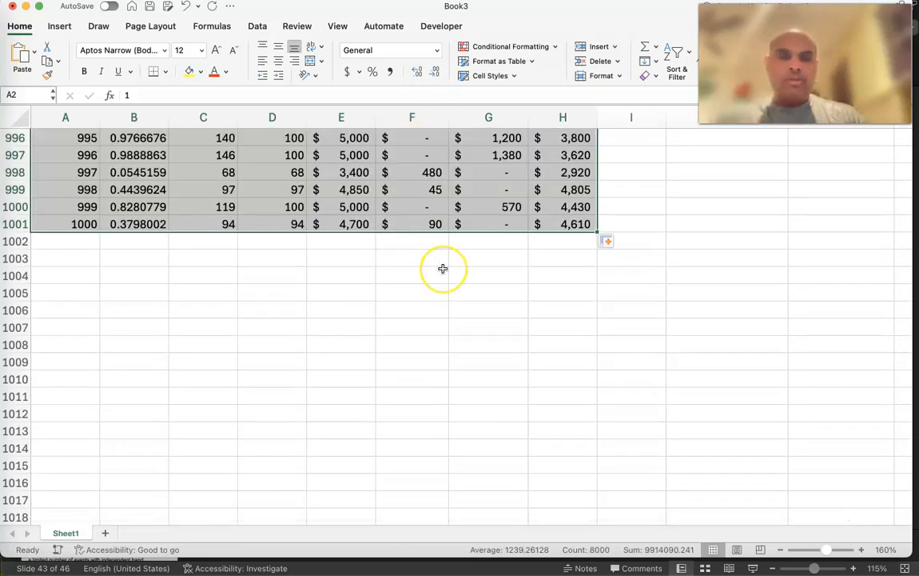
scroll(443, 269, up, 20)
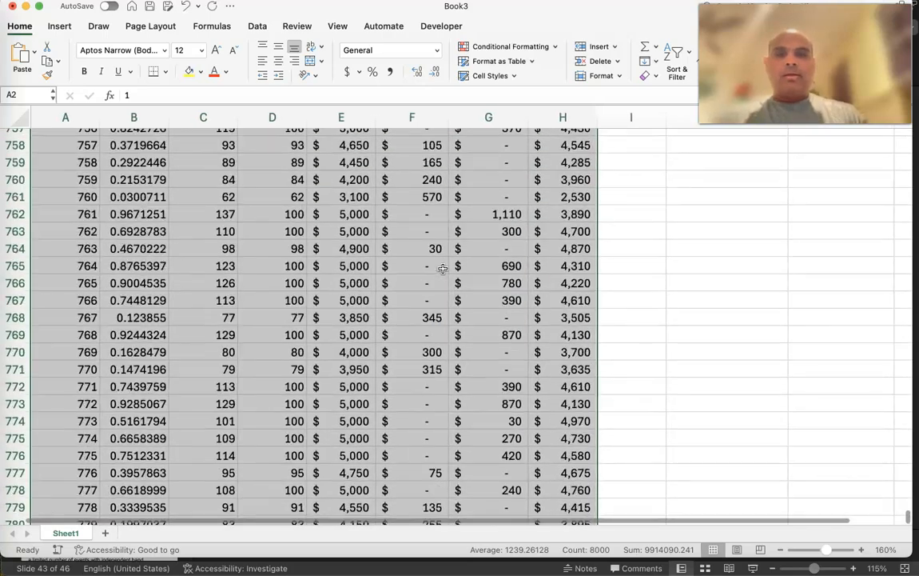
scroll(443, 268, up, 20)
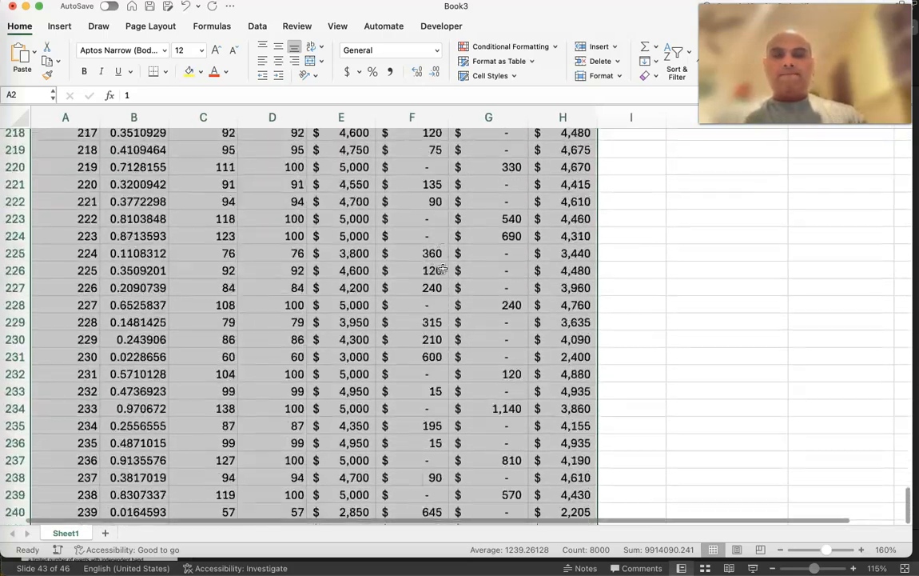
scroll(443, 269, up, 20)
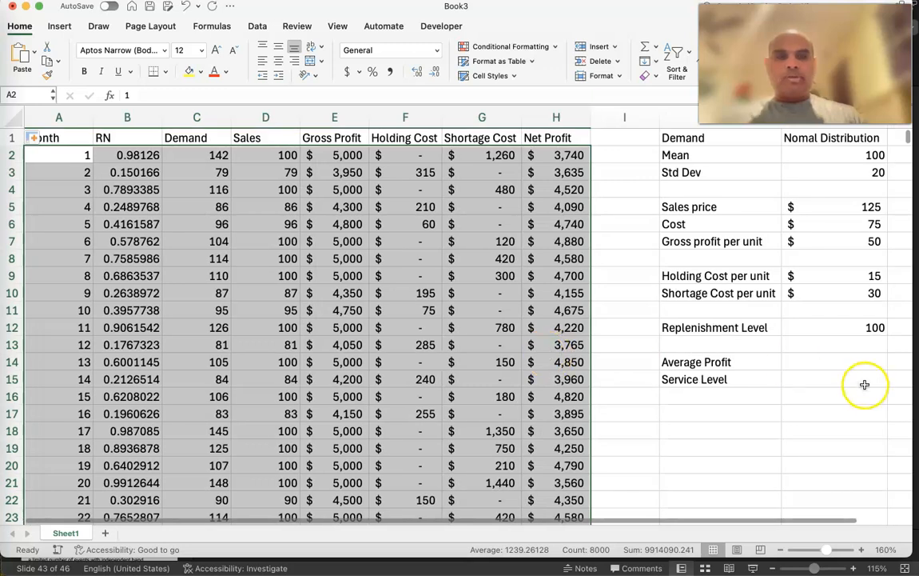
click(824, 363)
text(=a)
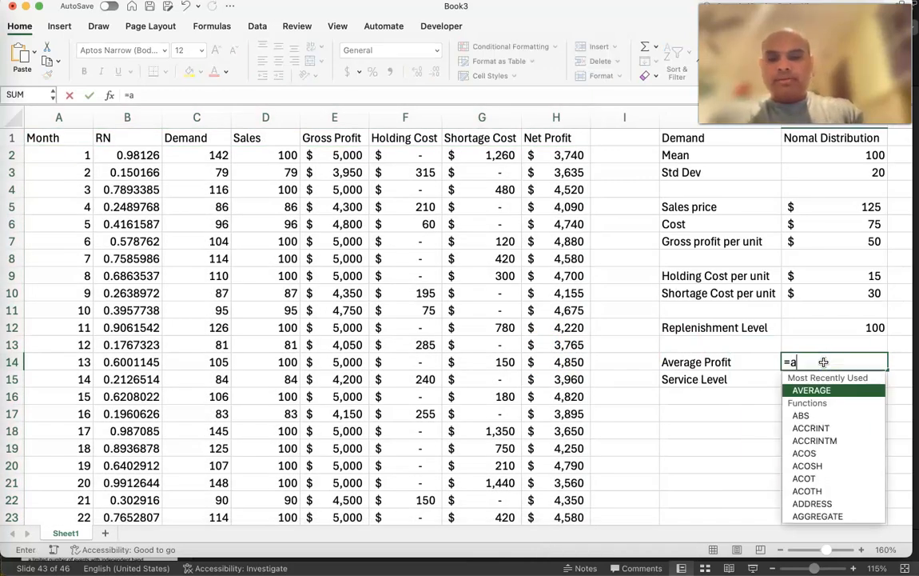
text(verage()
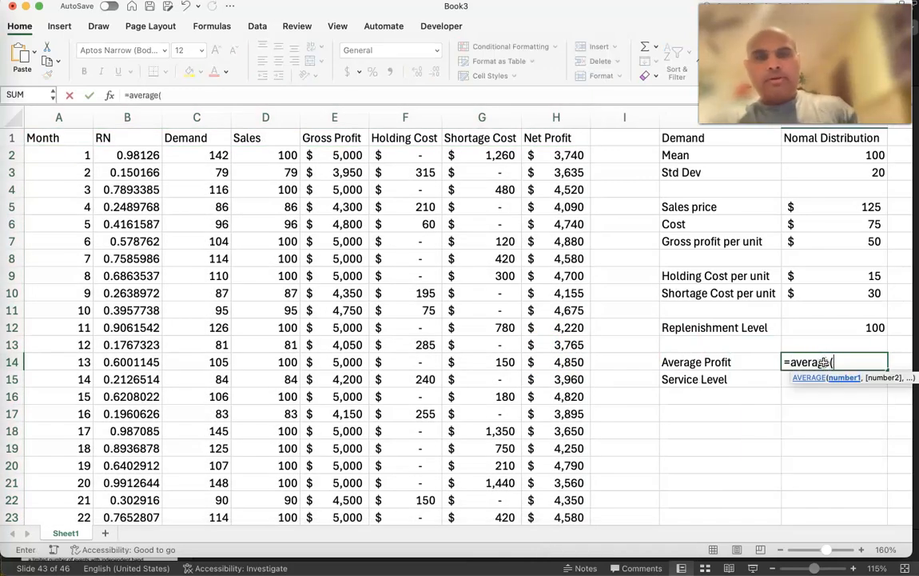
key(Escape)
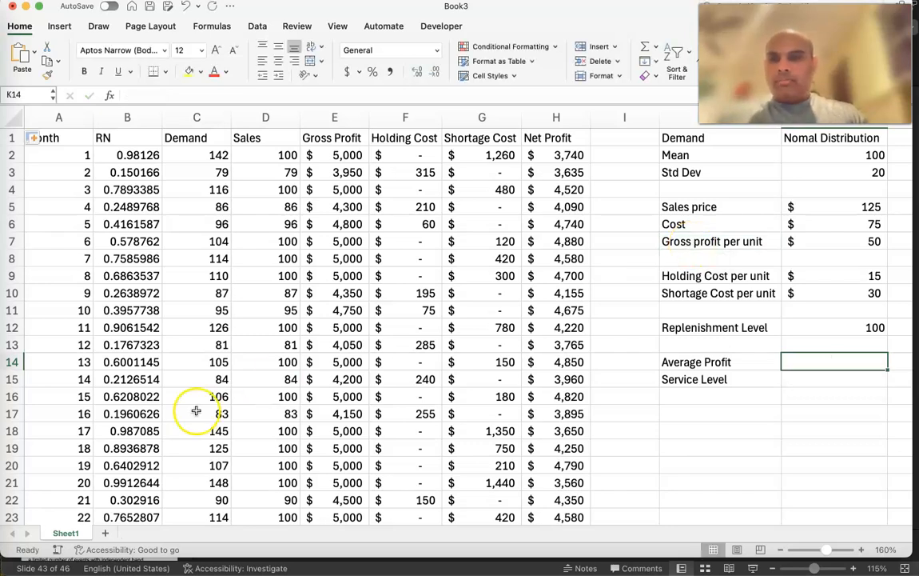
Hide rows 17 through 992 of the simulation table
scroll(196, 435, down, 3)
scroll(196, 435, down, 1)
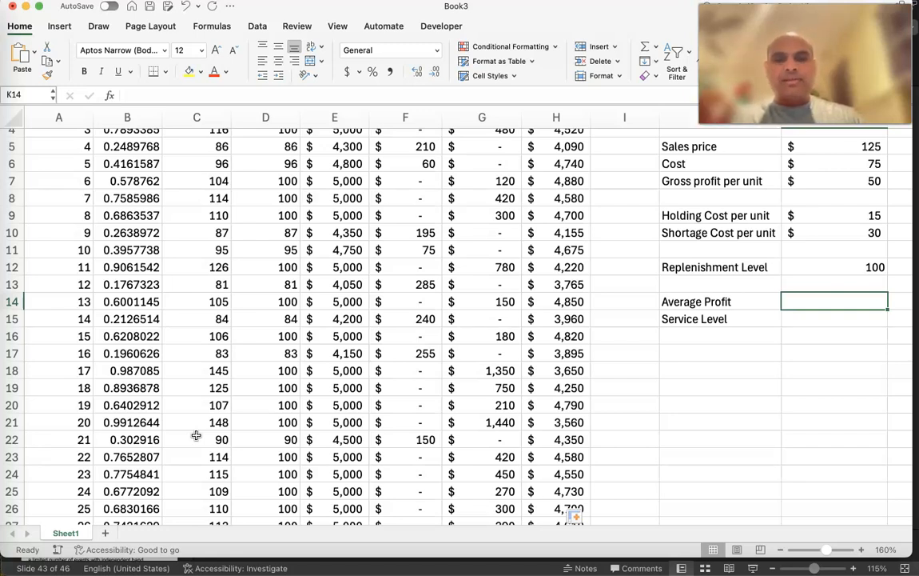
scroll(196, 435, down, 1)
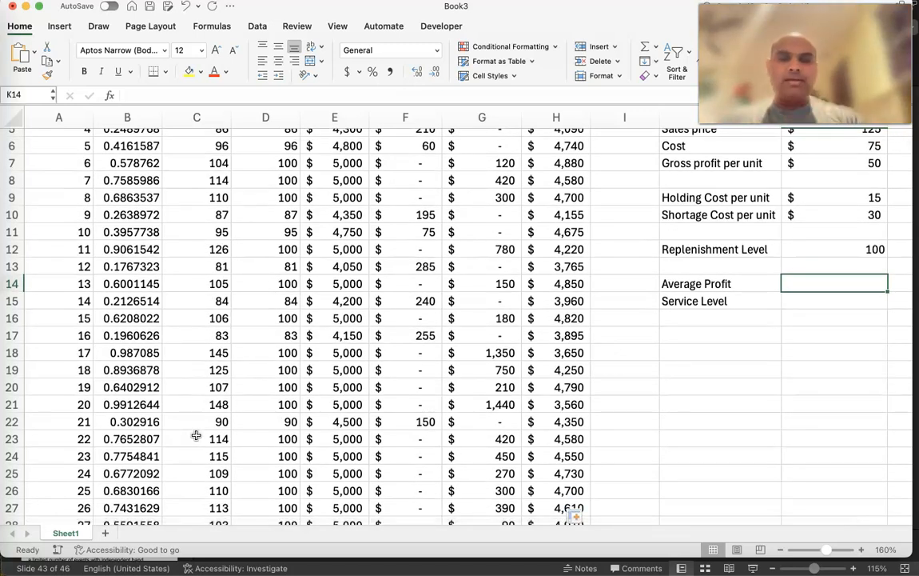
scroll(285, 382, down, 3)
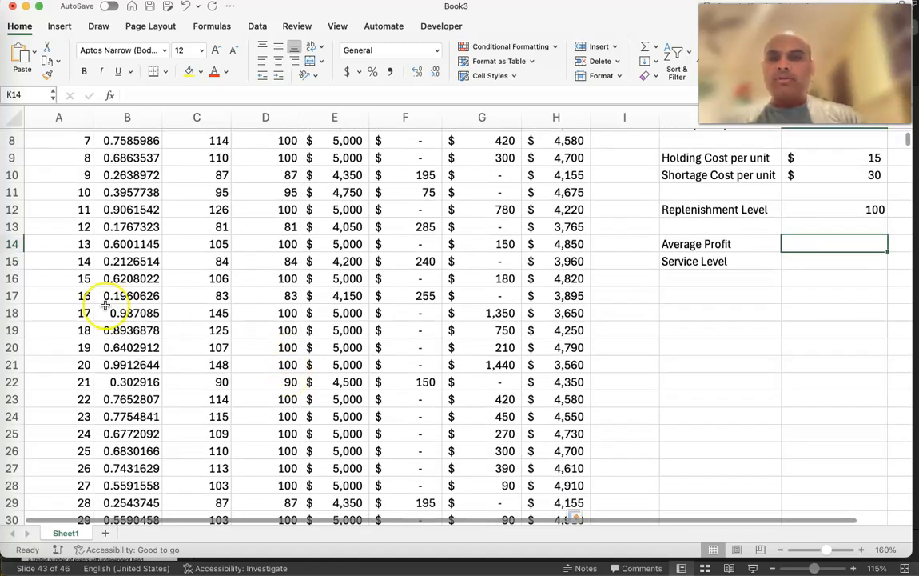
click(13, 296)
drag(13, 296, 76, 309)
right_click(76, 309)
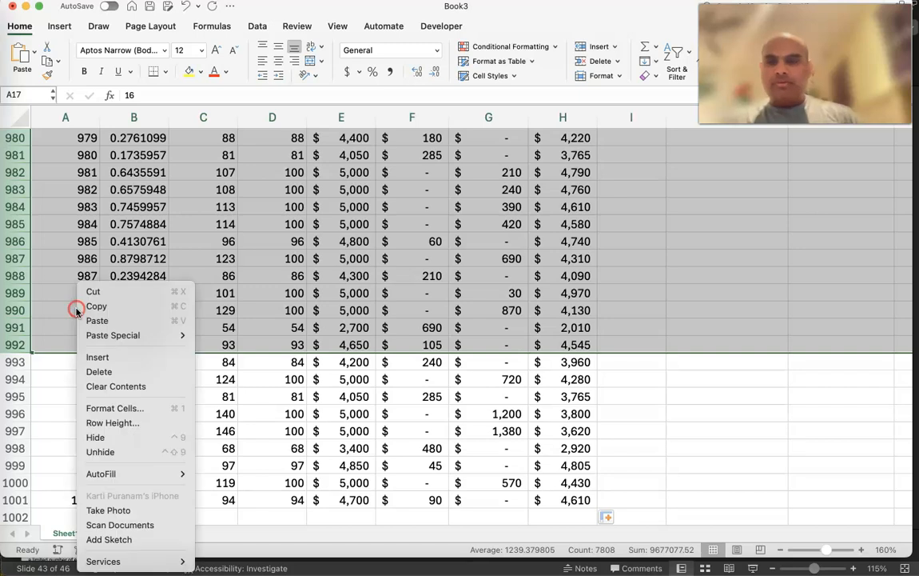
click(105, 438)
Calculate the average profit in K14 with =average(H2:H1001) over the net profit column
scroll(304, 388, up, 3)
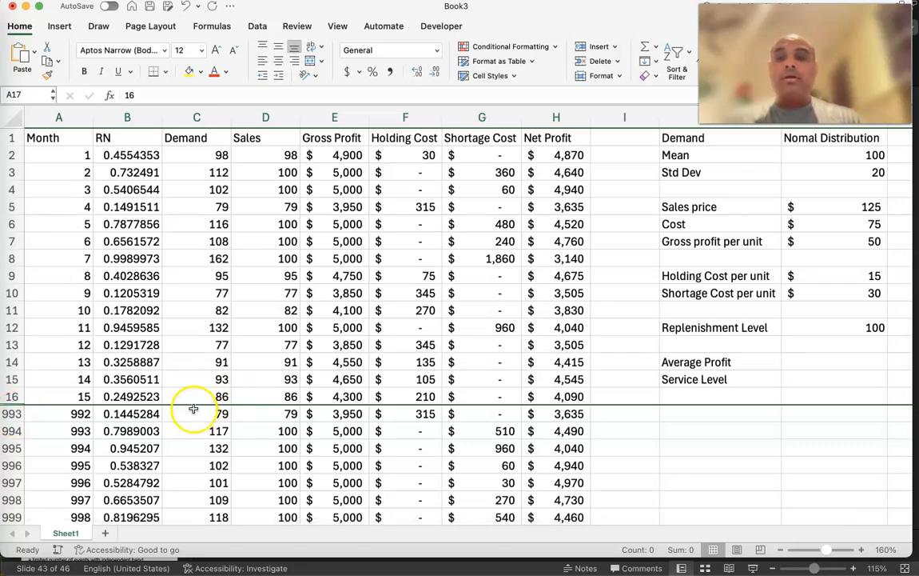
scroll(194, 407, down, 3)
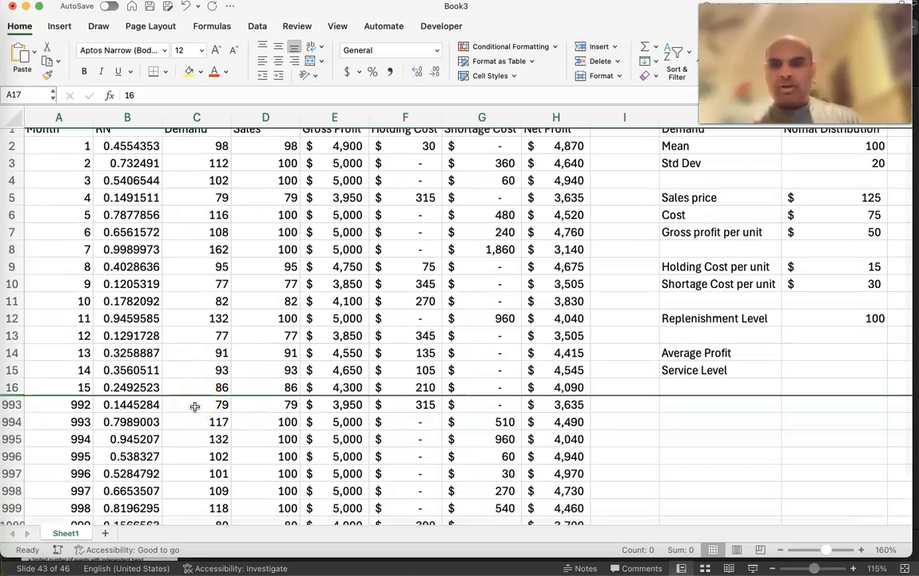
scroll(194, 407, up, 3)
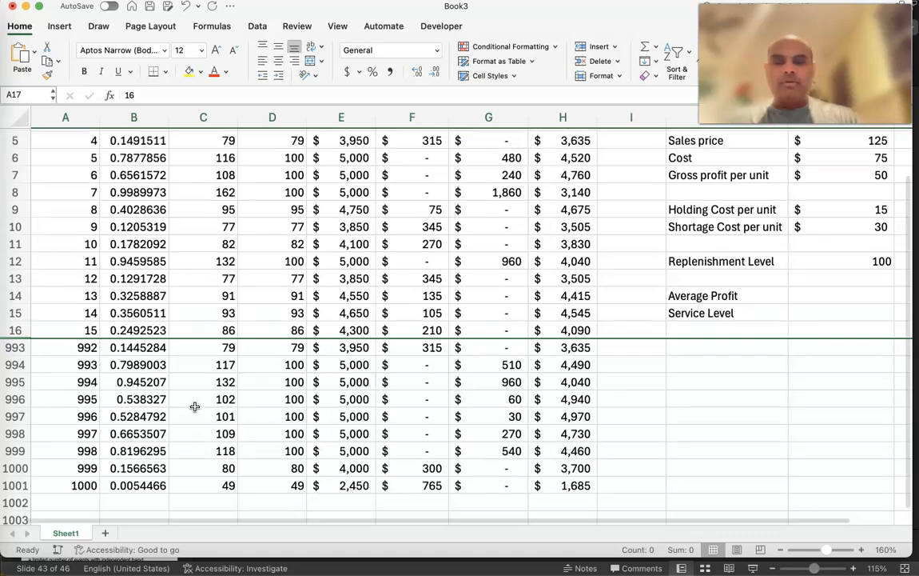
scroll(624, 366, right, 3)
scroll(623, 366, up, 1)
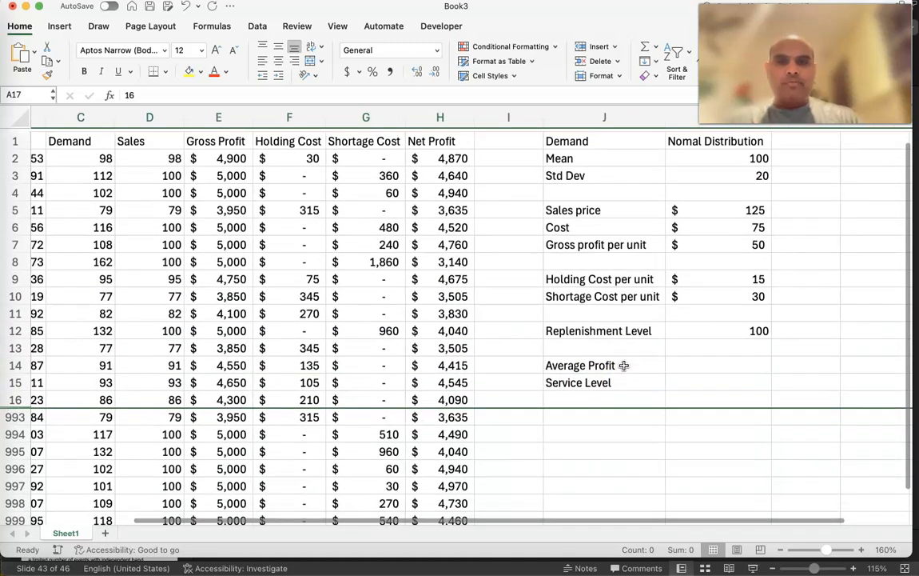
click(695, 366)
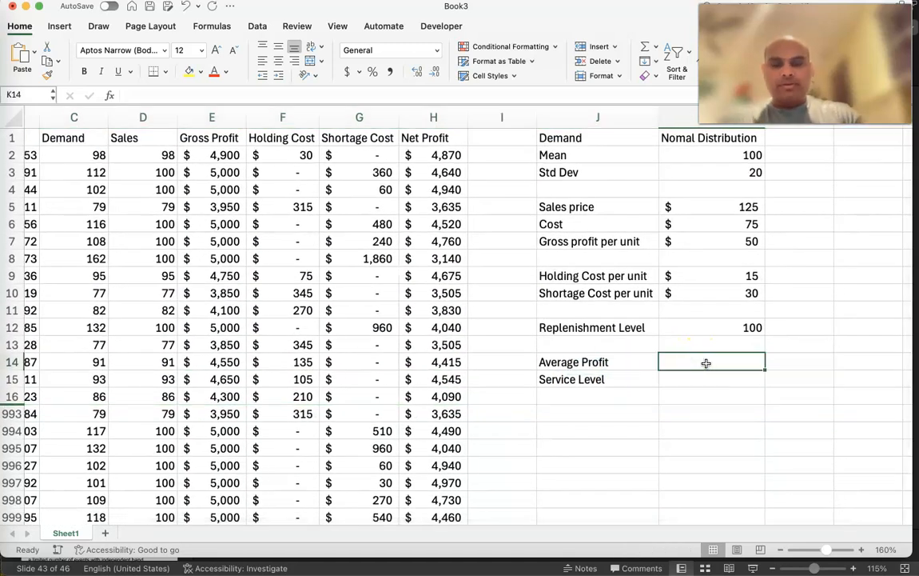
text(=average()
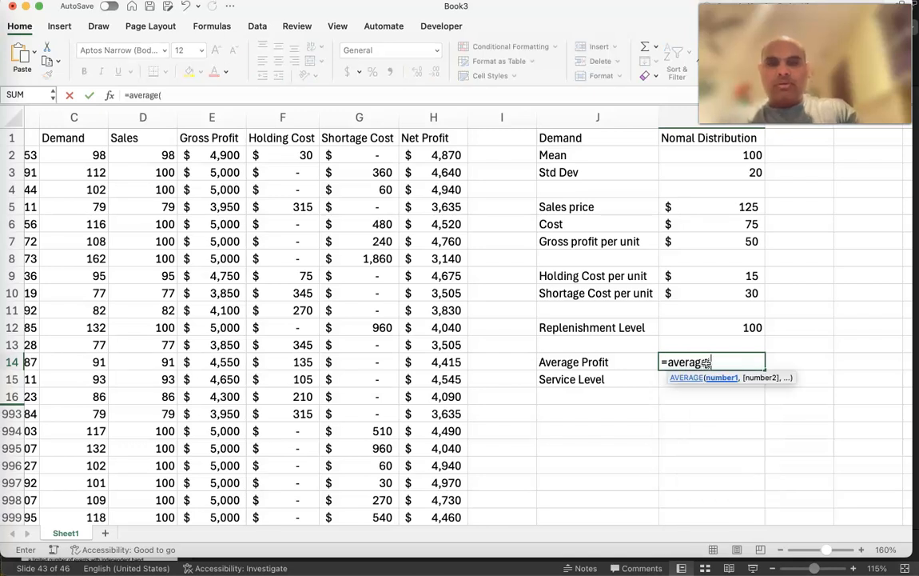
drag(450, 156, 446, 498)
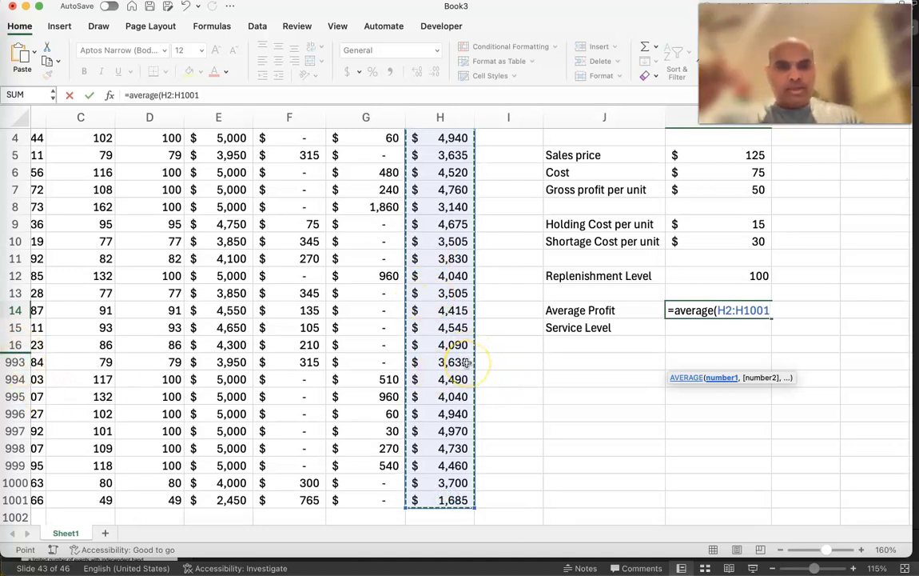
text())
key(Return)
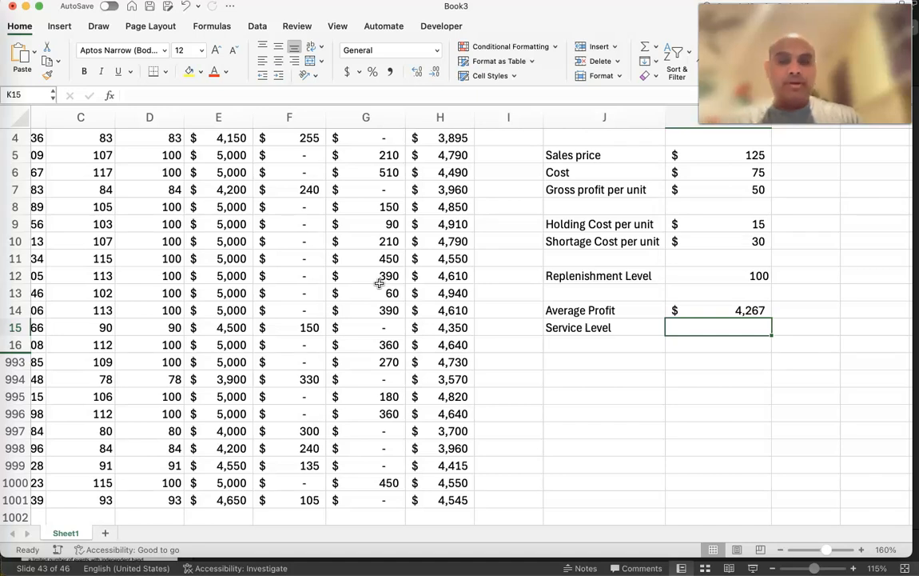
Read the service level definition on slide 38 of the Simulation presentation and switch back to the Book3 workbook in Excel
scroll(379, 283, up, 3)
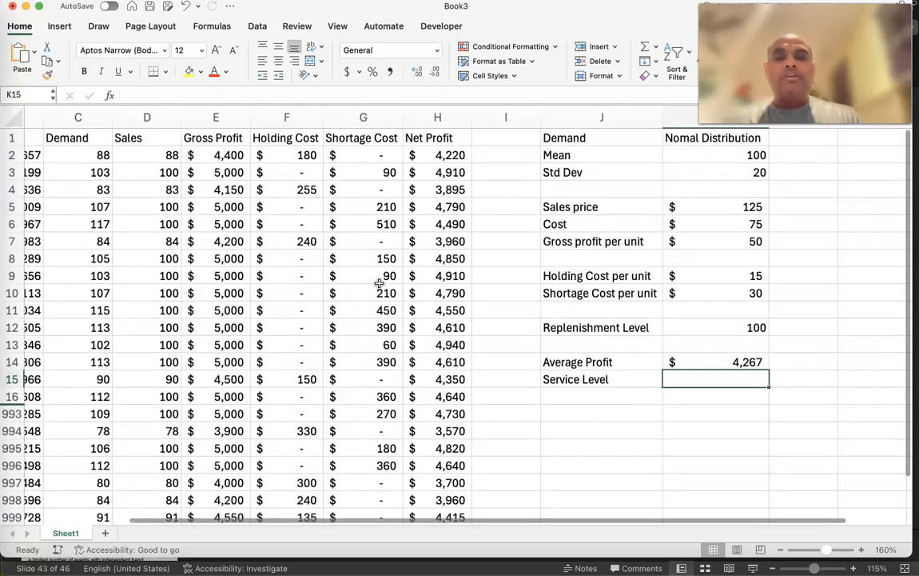
scroll(379, 283, left, 3)
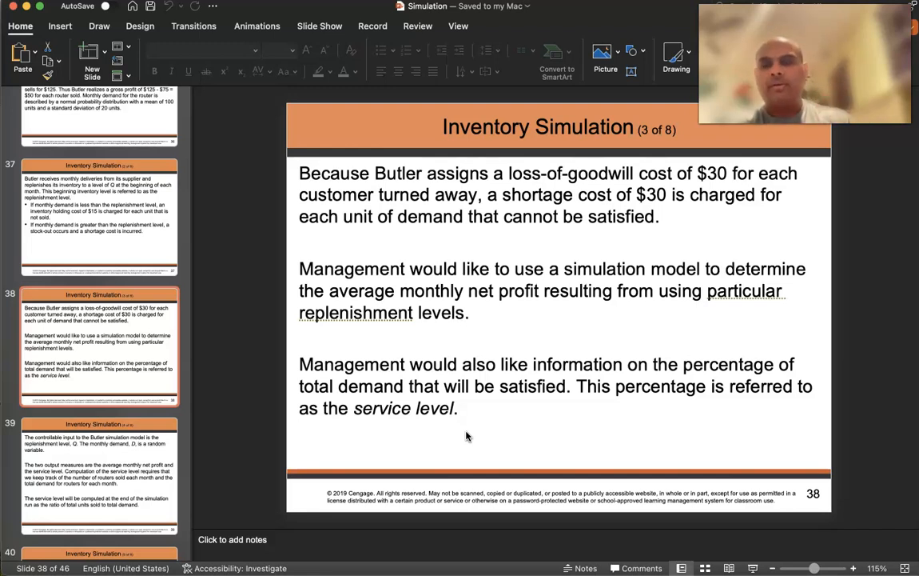
click(1, 133)
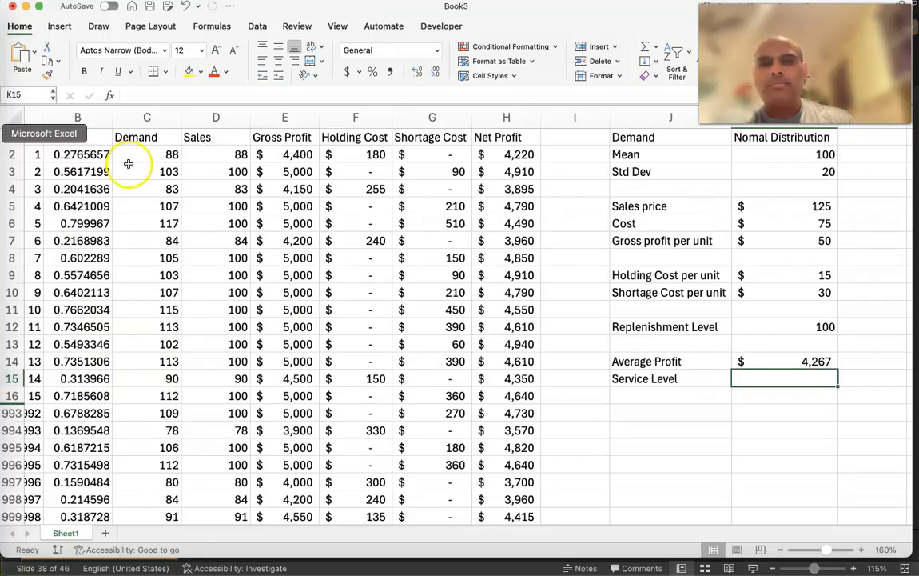
scroll(460, 304, left, 3)
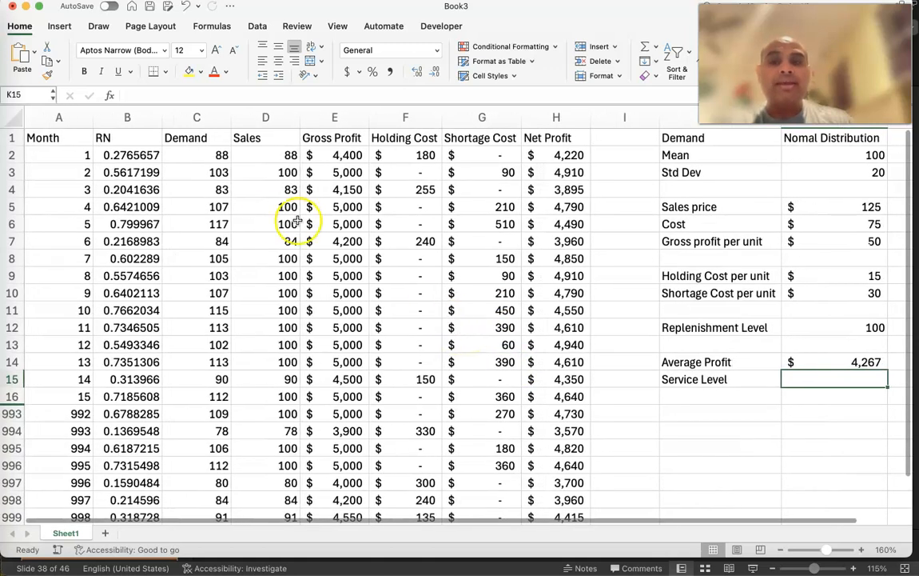
scroll(316, 188, right, 1)
scroll(316, 189, left, 1)
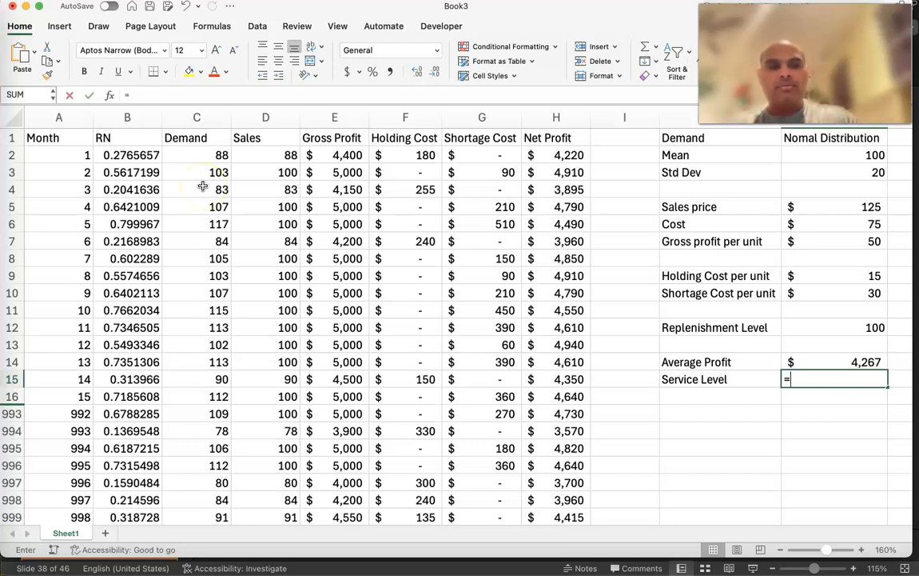
Calculate the service level in K15 as total sales divided by total demand, =sum(D2:D1001)/sum(C2:C1001)
text(sum()
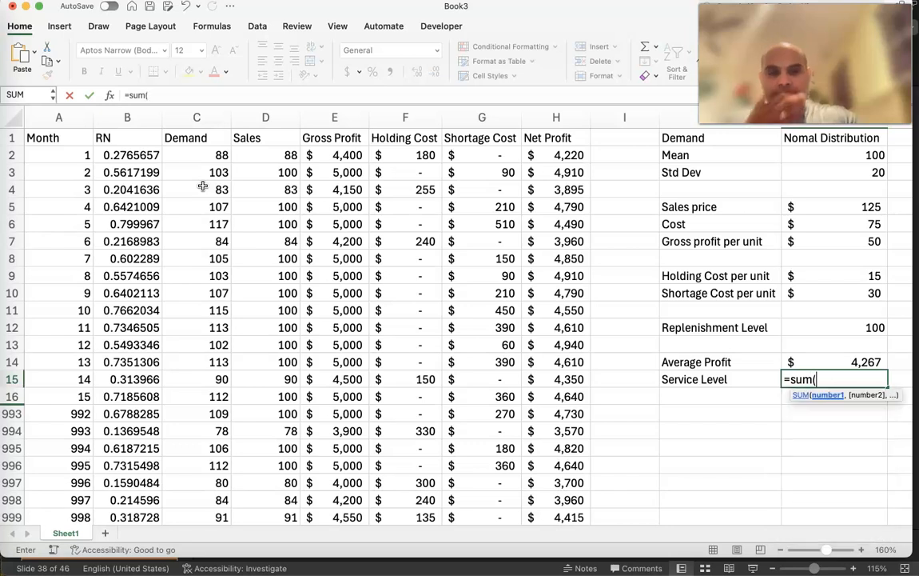
drag(267, 152, 277, 495)
text())
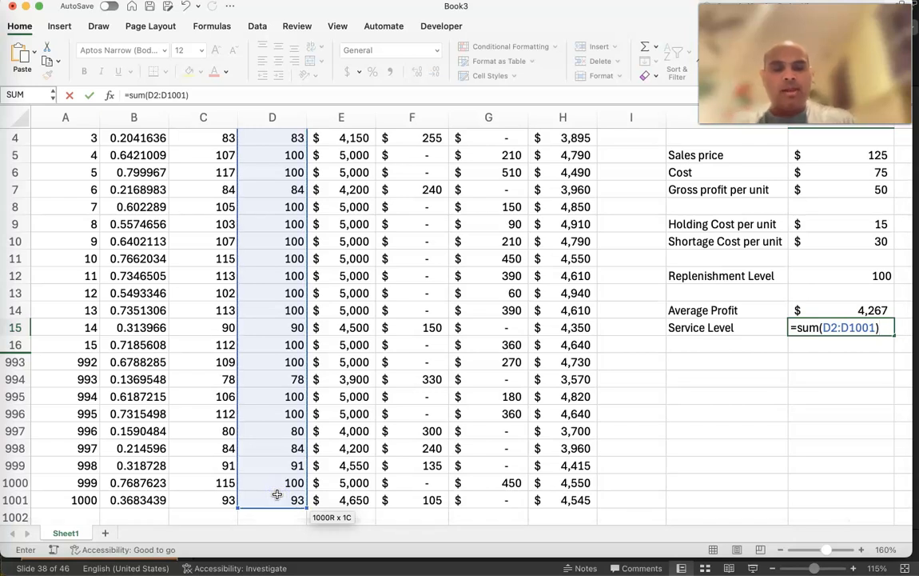
text(/)
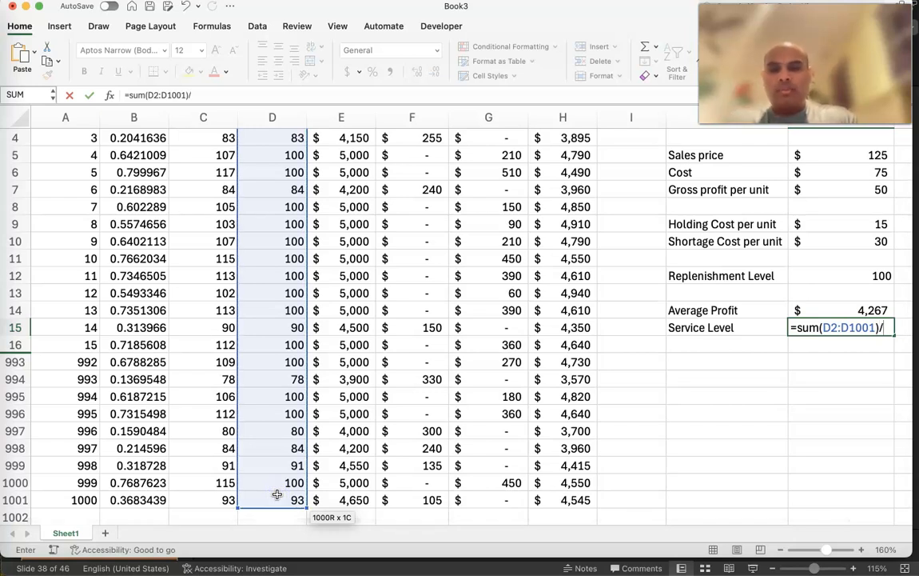
text(sum()
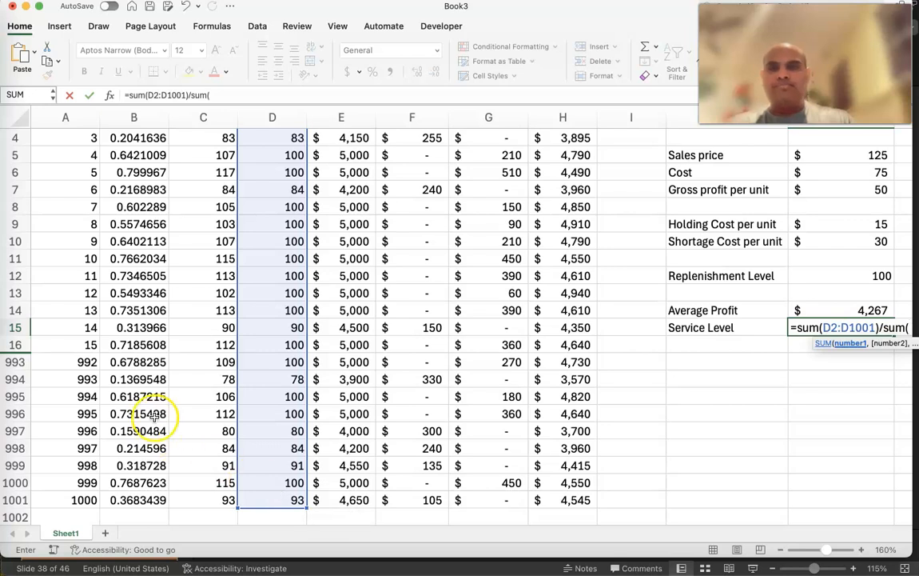
scroll(160, 404, up, 3)
click(193, 159)
drag(193, 159, 210, 502)
key(Return)
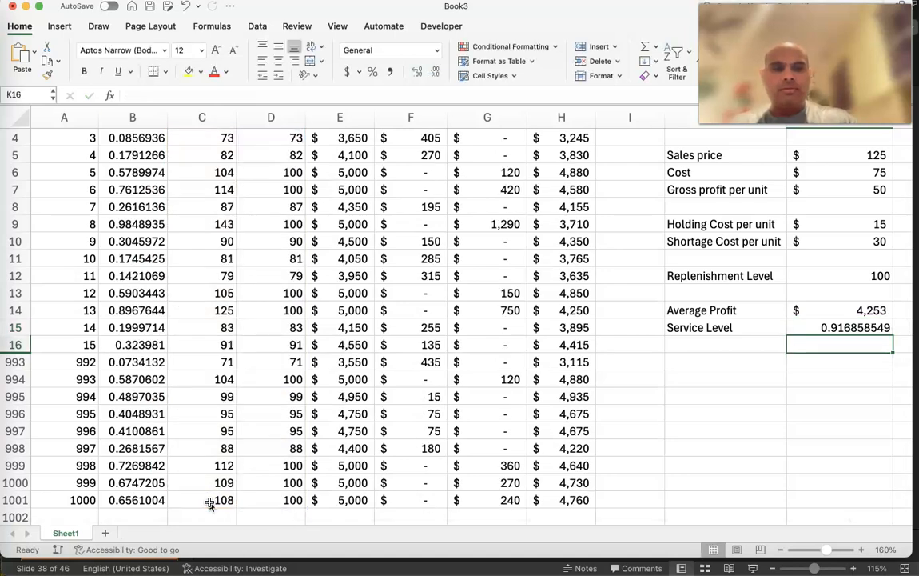
Format the service level in K15 as a percentage with two decimal places
click(857, 327)
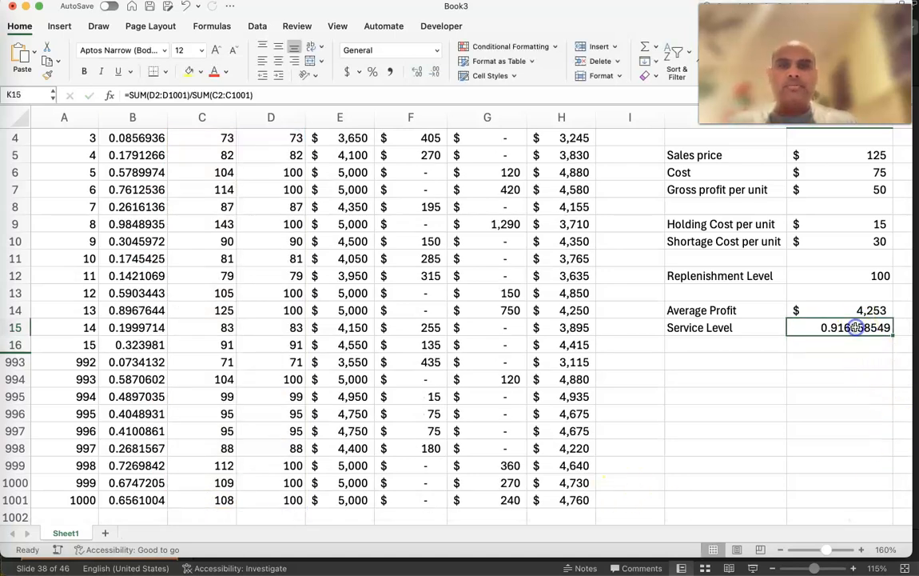
click(374, 72)
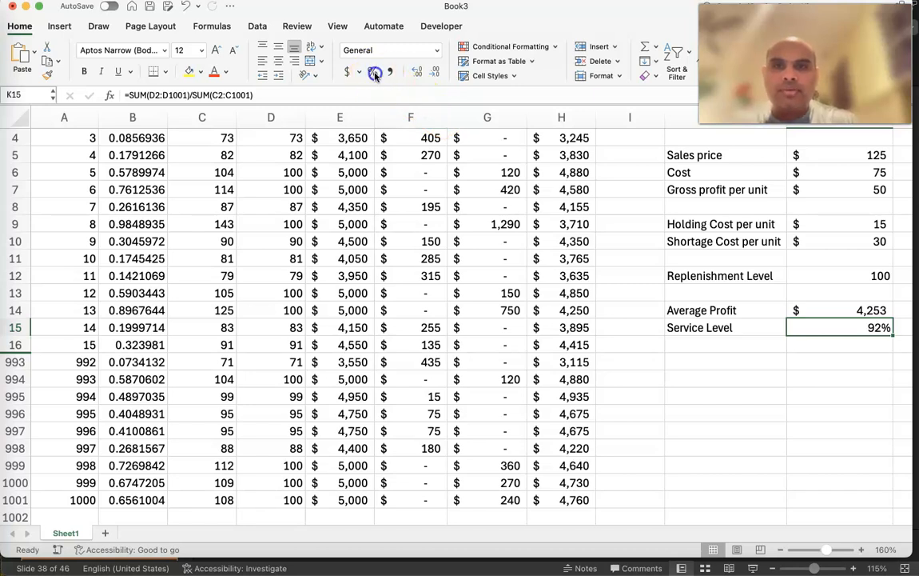
click(418, 74)
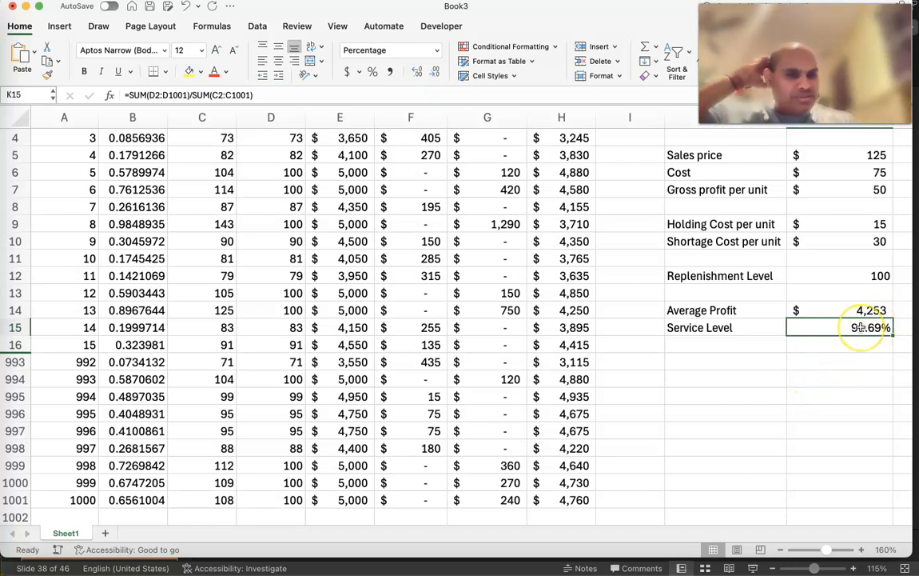
Recalculate the random values repeatedly to see how average profit and service level vary at replenishment level 100
scroll(860, 328, up, 3)
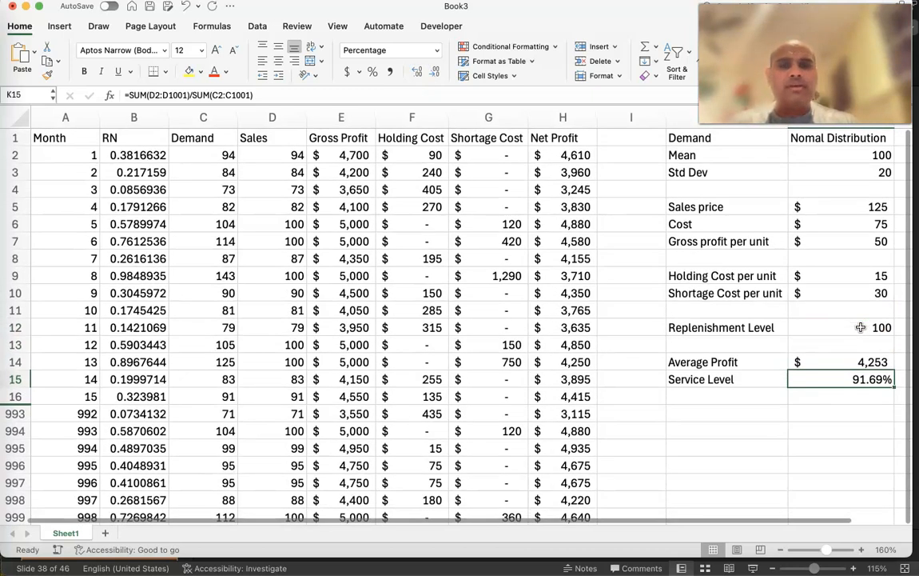
scroll(860, 327, right, 3)
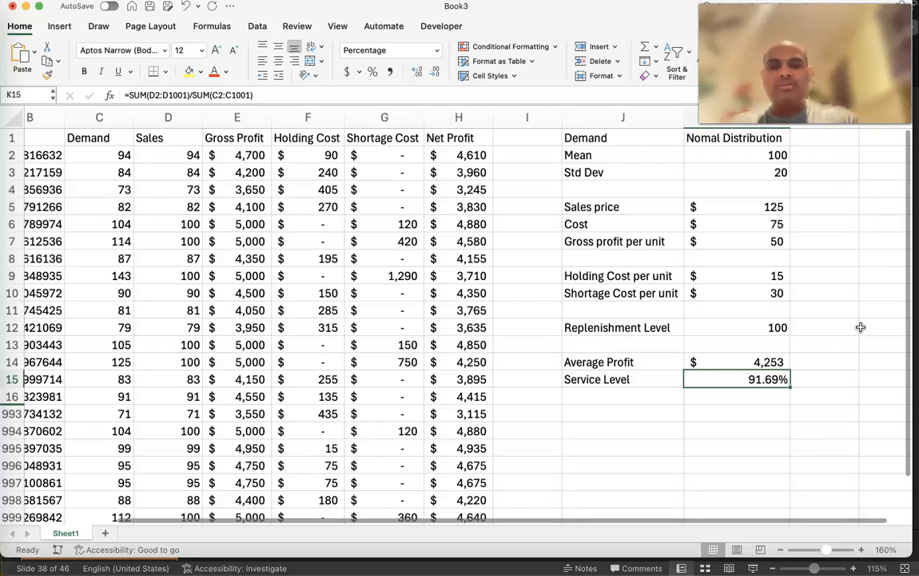
key(F9)
key(F9)
key(F9)
key(F9)
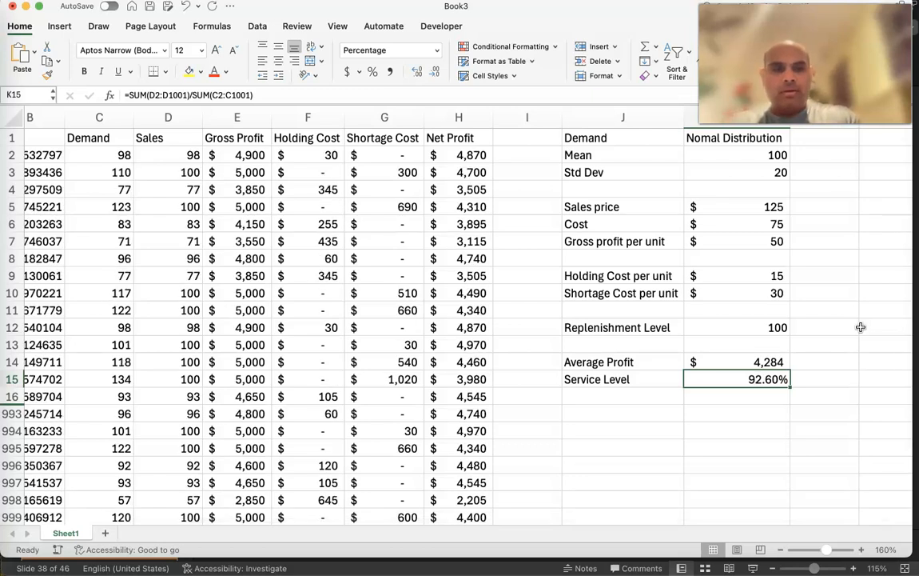
key(F9)
key(F9)
key(F9)
key(F9)
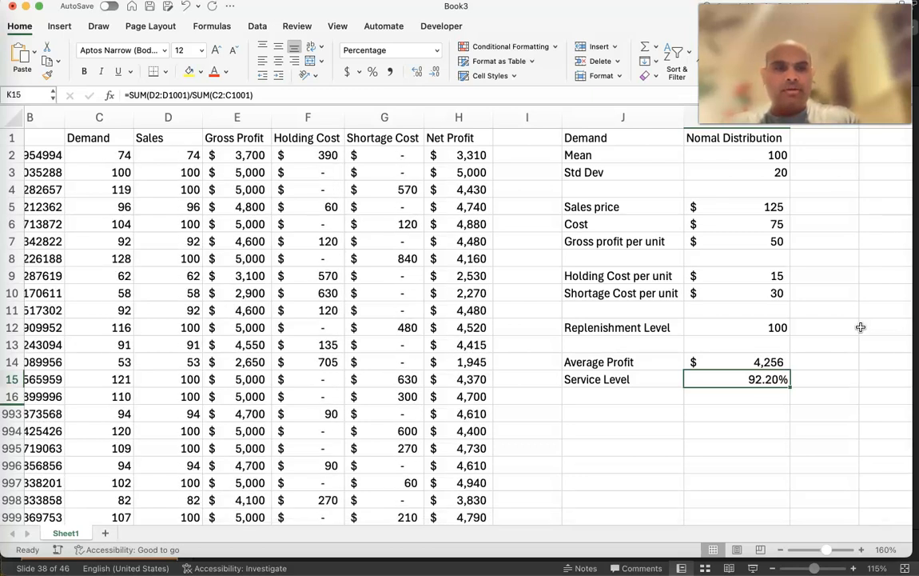
key(F9)
key(F9)
key(F9)
key(F9)
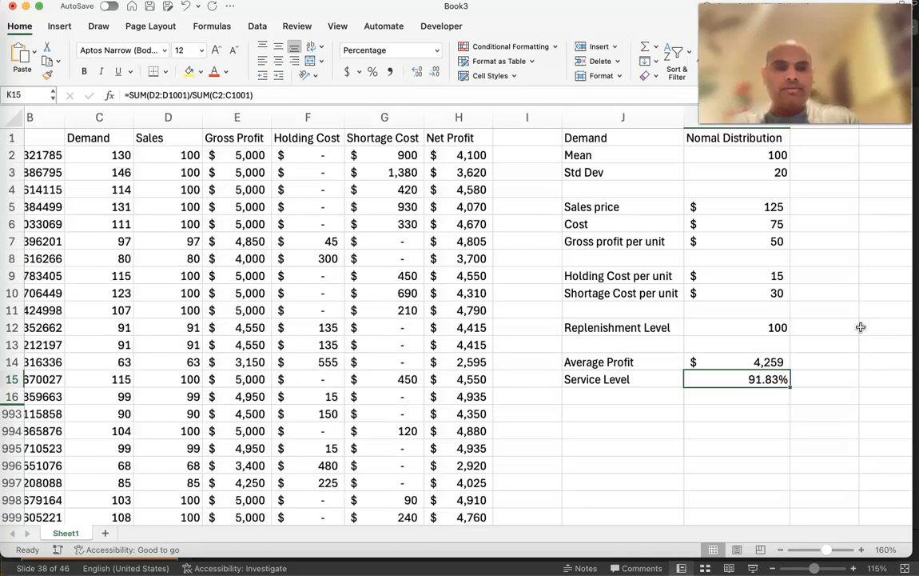
Keep regenerating the random demand with the replenishment level at 100 and compare the average profit and service level between runs
key(F9)
key(F9)
key(F9)
key(F9)
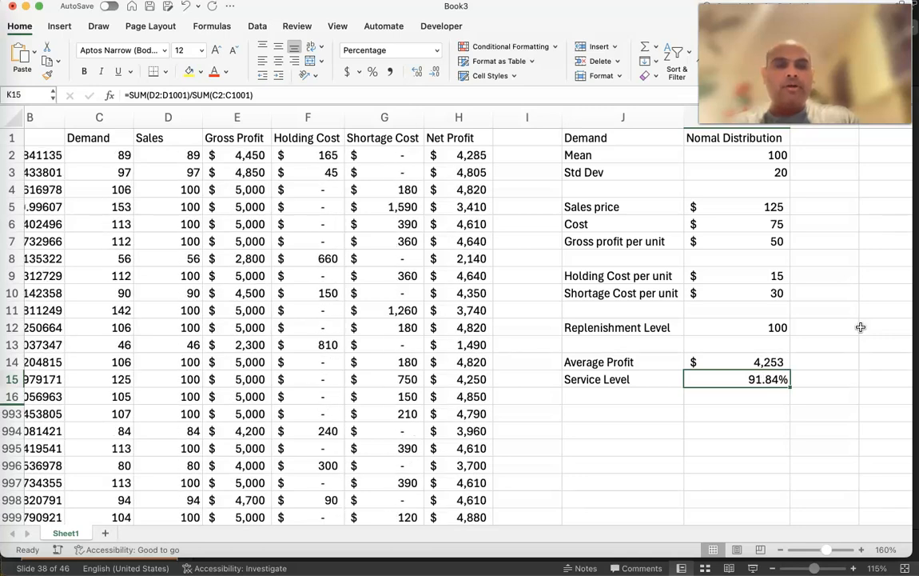
key(F9)
key(F9)
key(F9)
key(F9)
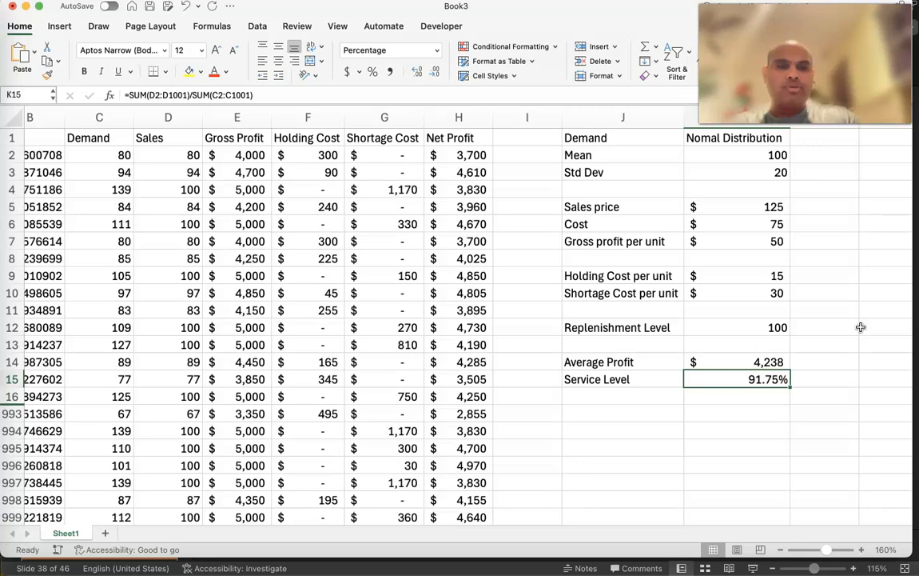
key(F9)
key(F9)
key(F9)
key(F9)
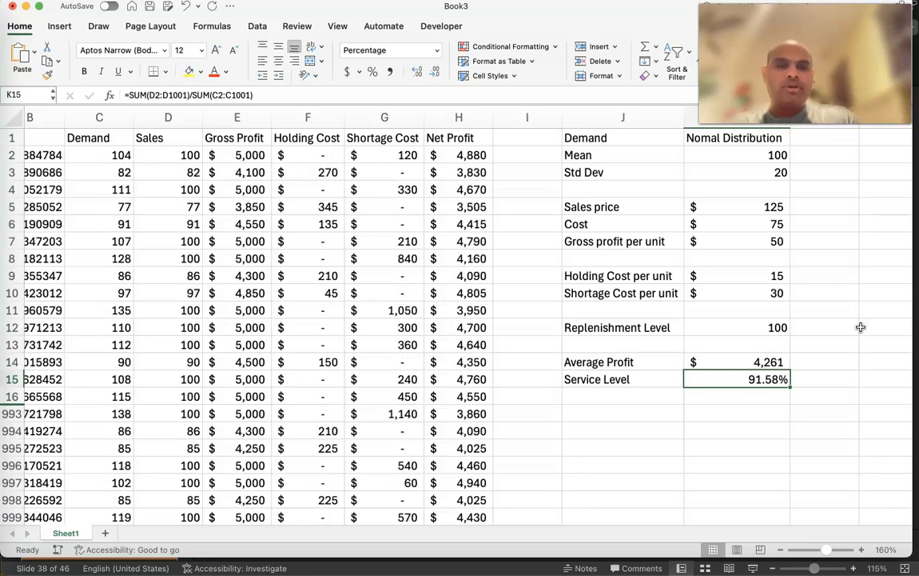
key(F9)
key(F9)
key(F9)
key(F9)
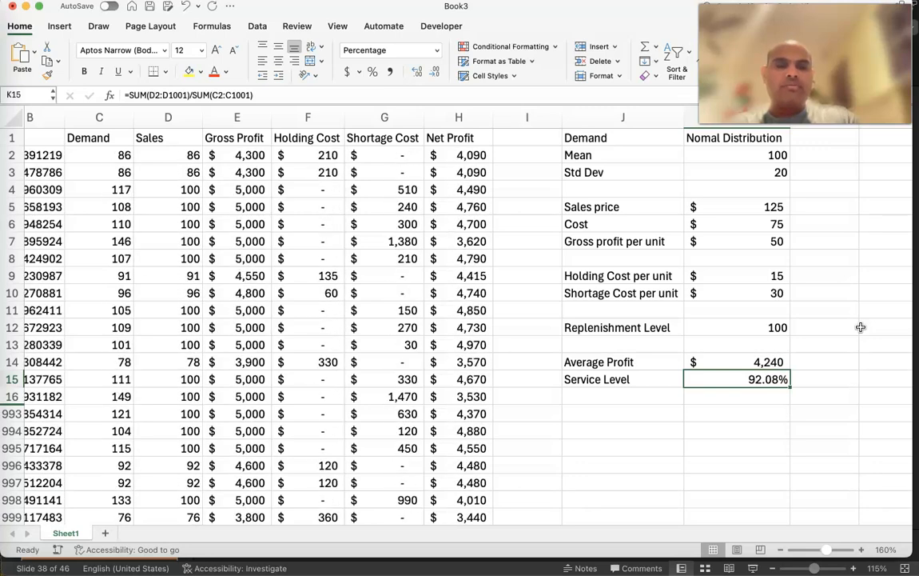
key(F9)
key(F9)
key(F9)
key(F9)
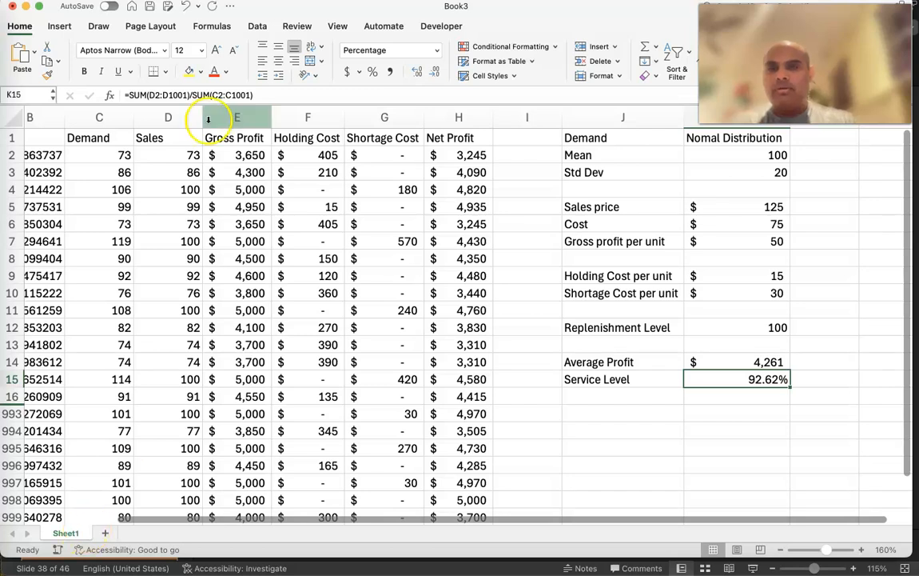
Rename the Sheet1 worksheet to Q=100
drag(288, 6, 352, 11)
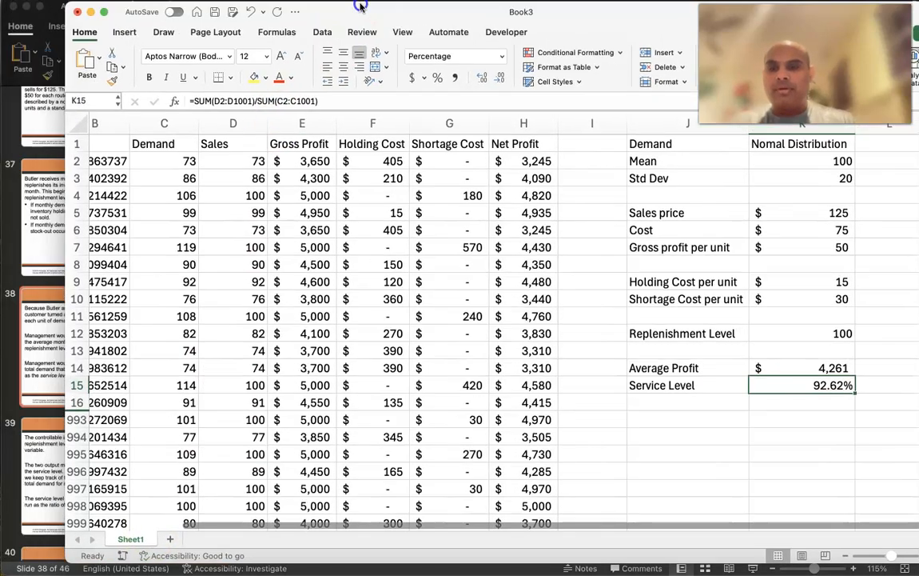
double_click(128, 540)
text(Q=100)
key(Return)
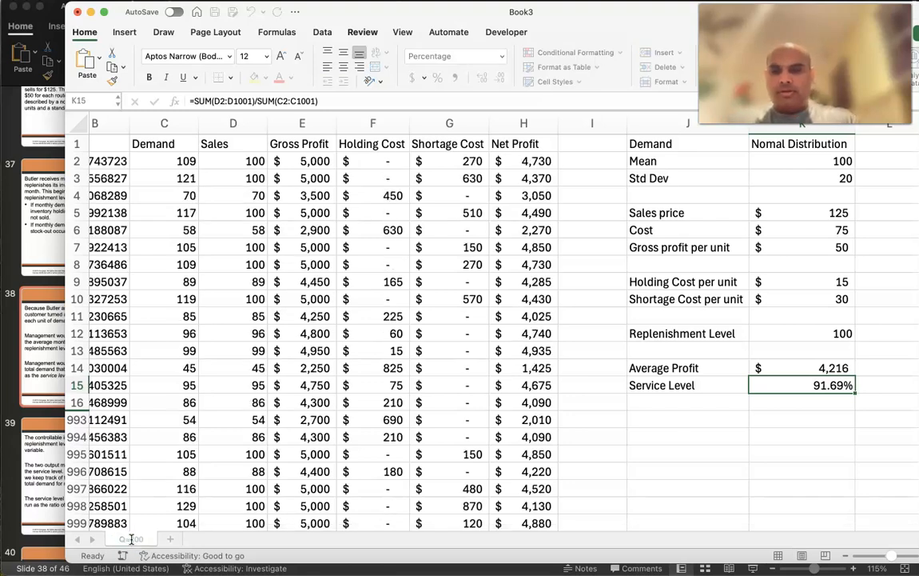
scroll(160, 450, left, 3)
scroll(159, 451, right, 3)
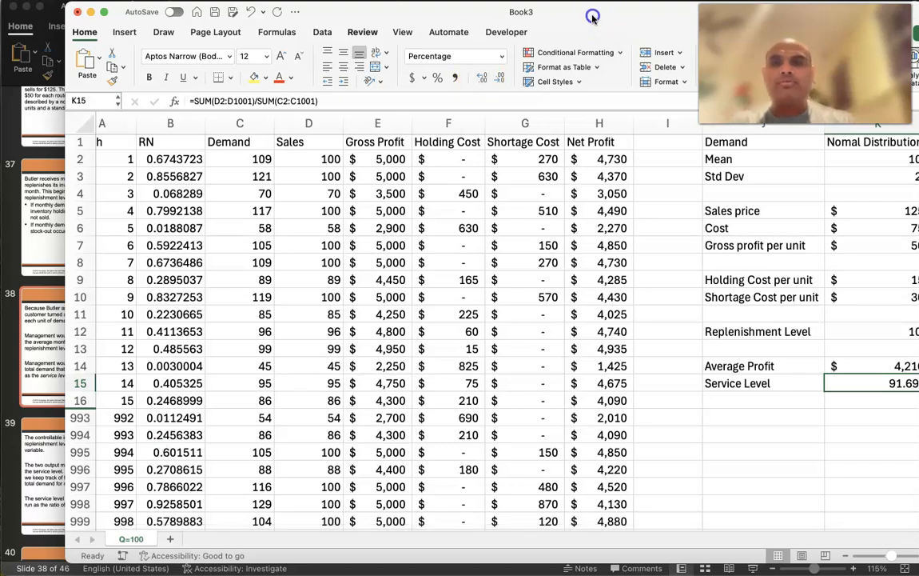
double_click(552, 10)
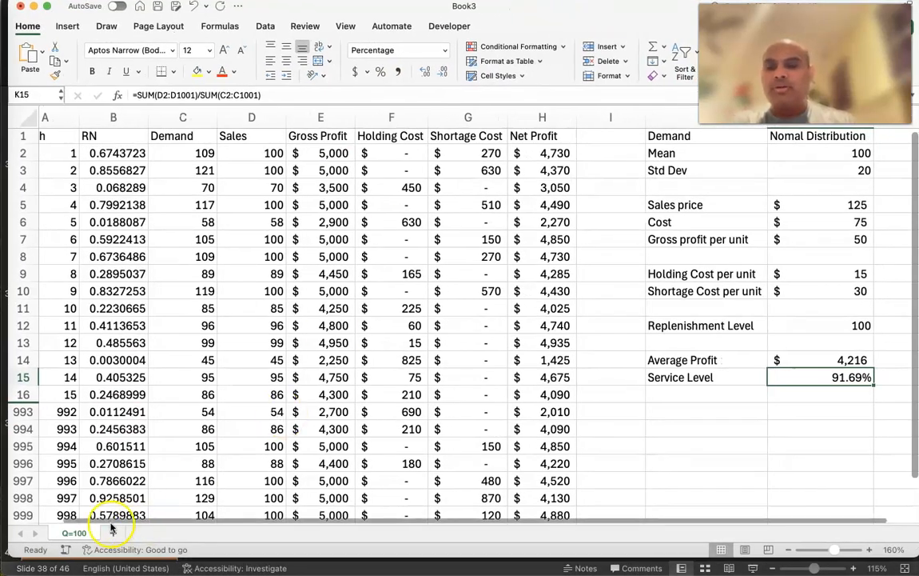
Create a copy of the Q=100 sheet at the end of the workbook and rename the copy Q=110
right_click(87, 532)
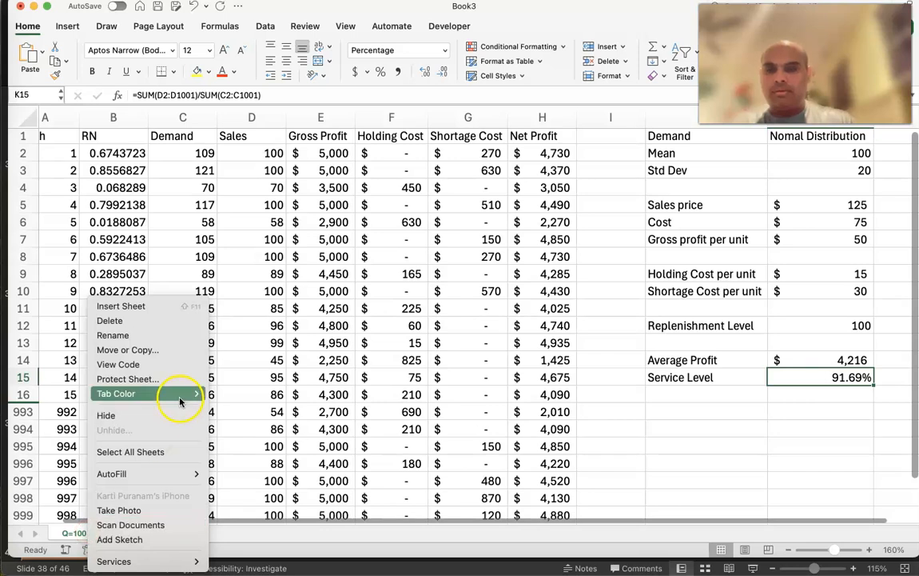
click(166, 352)
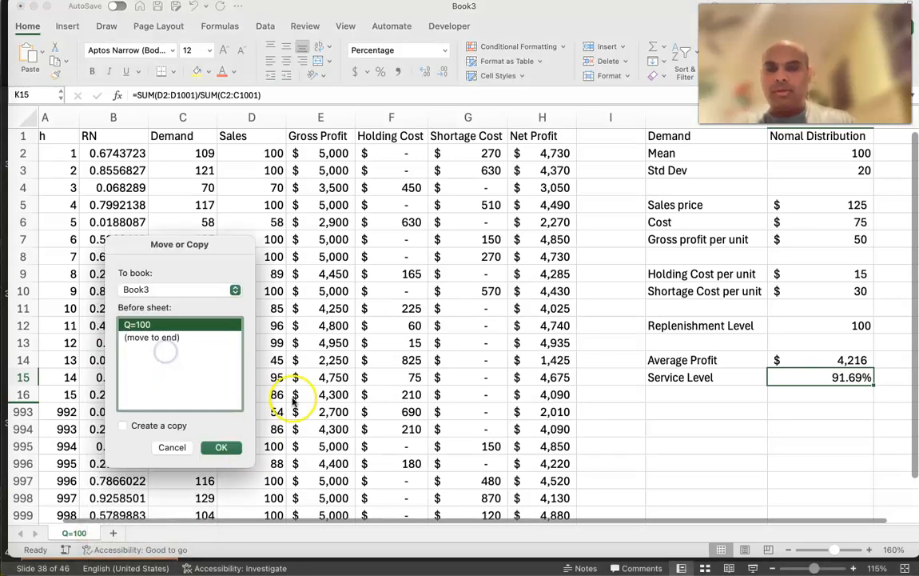
click(157, 426)
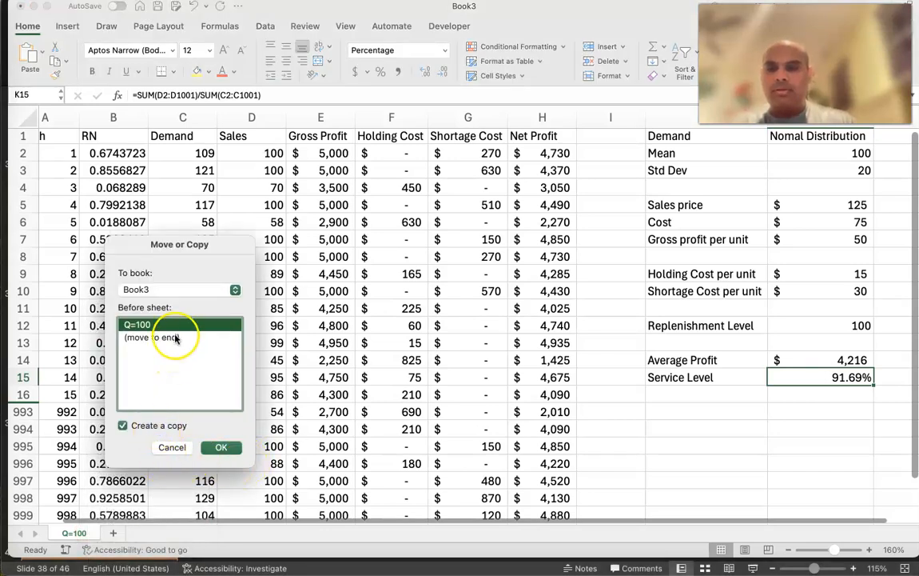
click(174, 337)
click(219, 448)
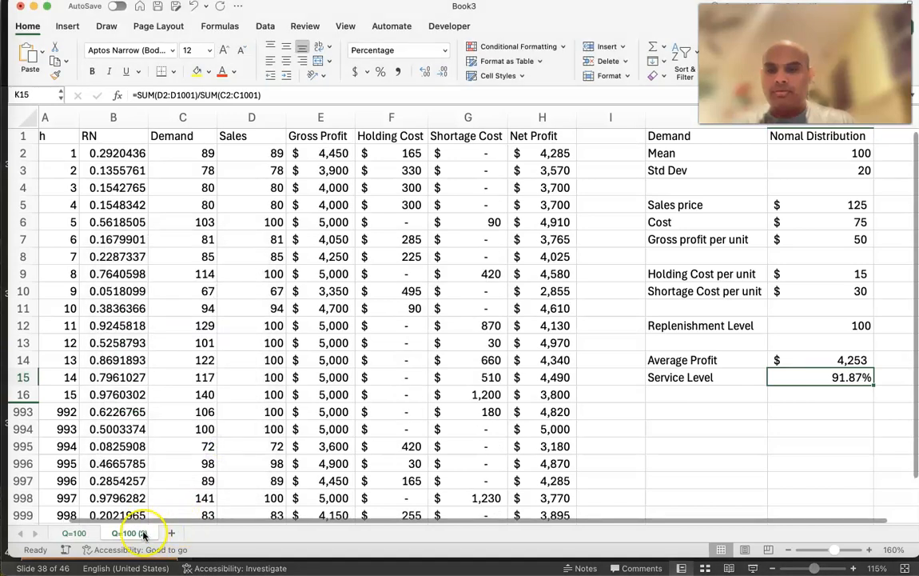
double_click(144, 534)
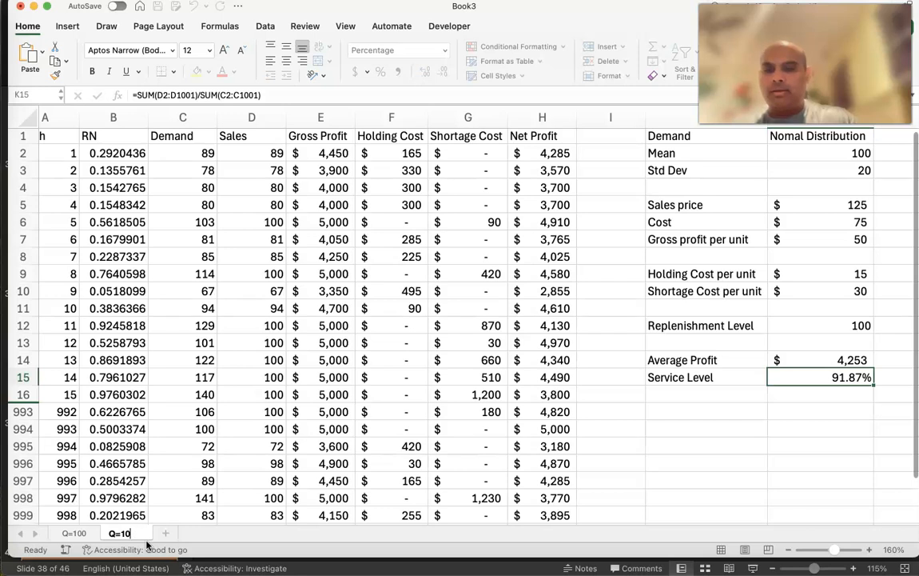
key(Return)
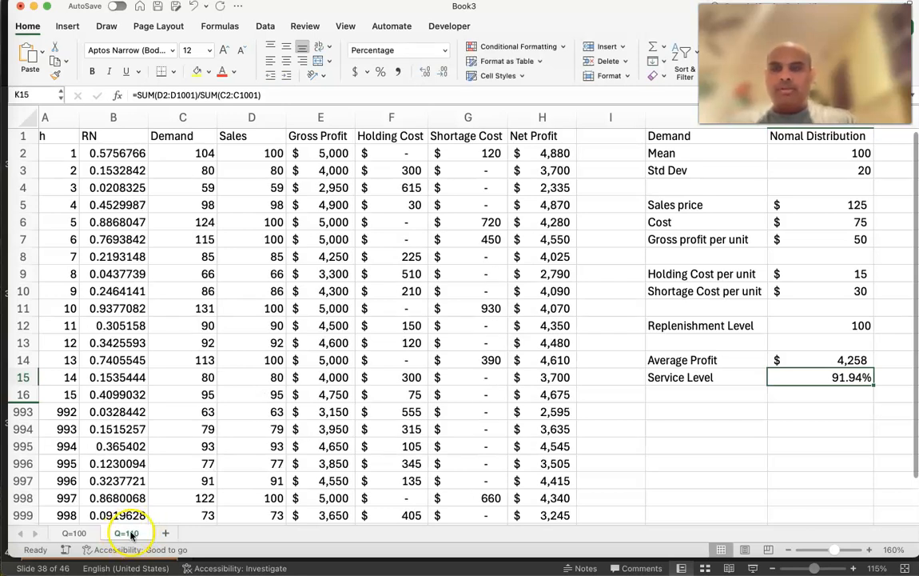
Set the replenishment level in K12 of the Q=110 sheet to 110
click(850, 321)
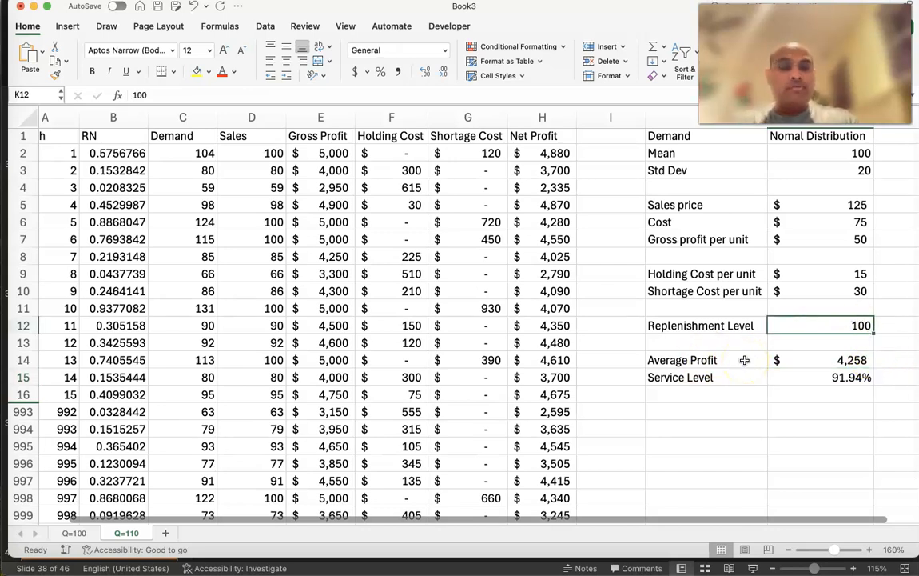
text(11)
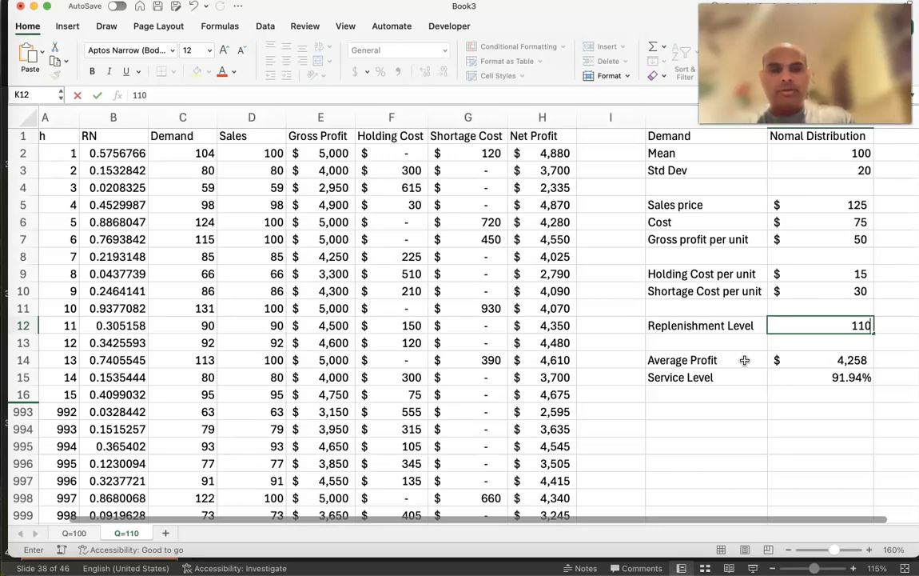
text(0)
key(Return)
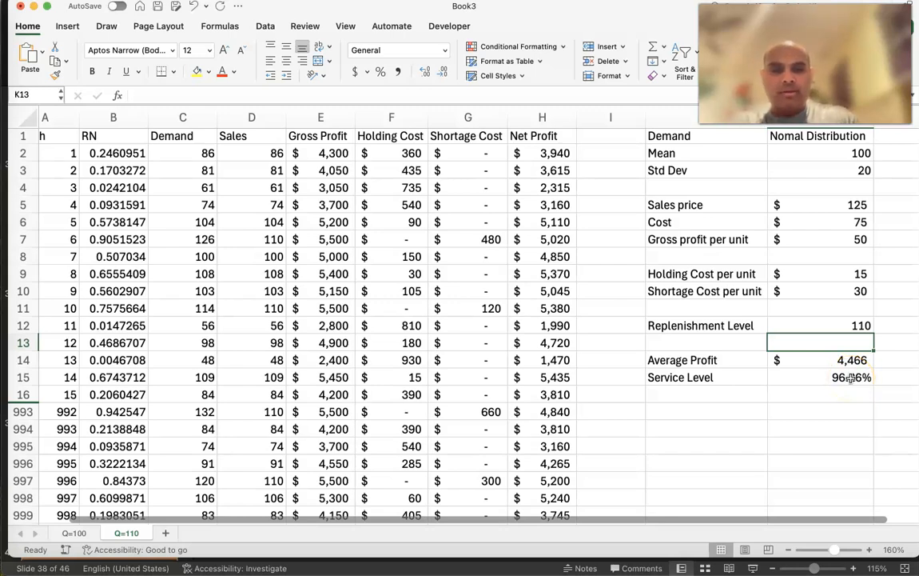
Recalculate the random values repeatedly to see how average profit and service level vary at replenishment level 110
key(F9)
key(F9)
key(F9)
key(F9)
key(F9)
key(F9)
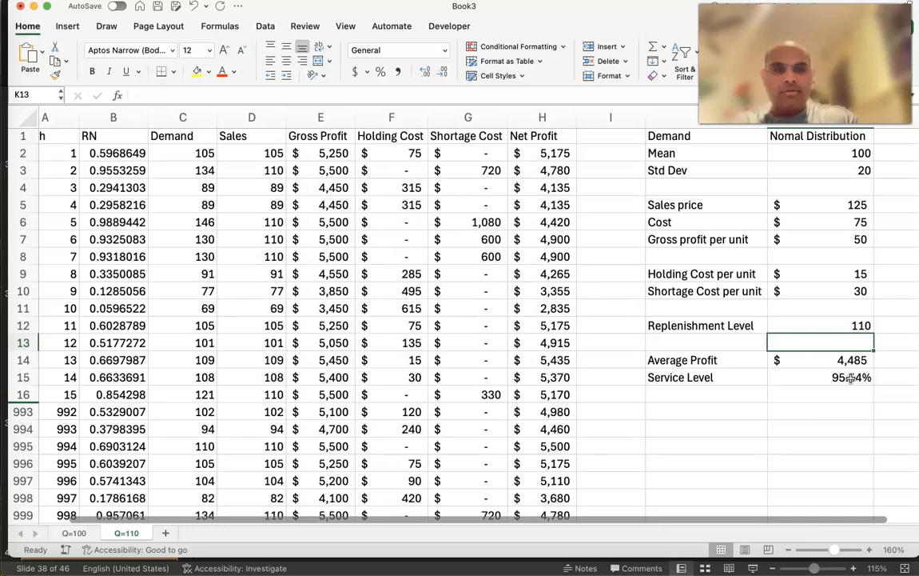
key(F9)
key(F9)
key(F9)
key(F9)
key(F9)
key(F9)
key(F9)
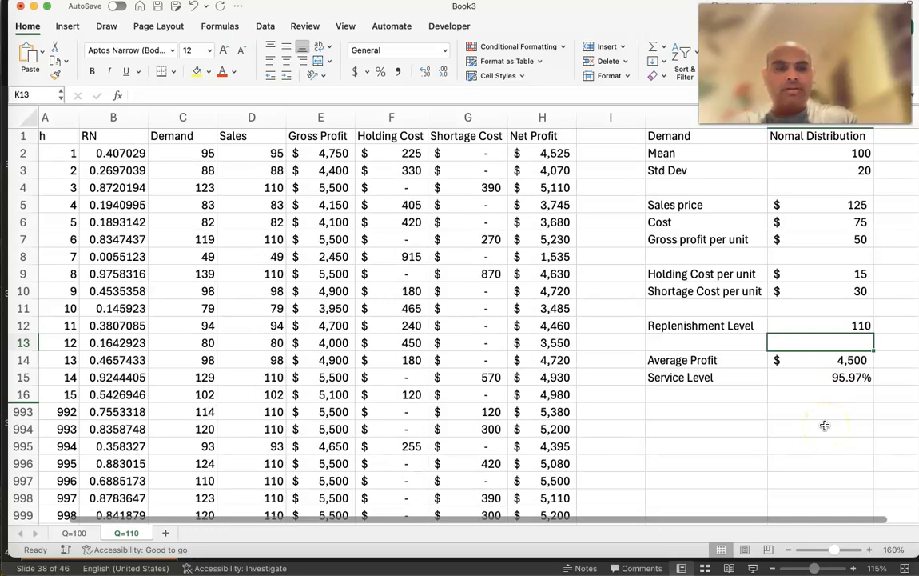
key(F9)
key(F9)
key(F9)
key(F9)
key(F9)
key(F9)
key(F9)
key(F9)
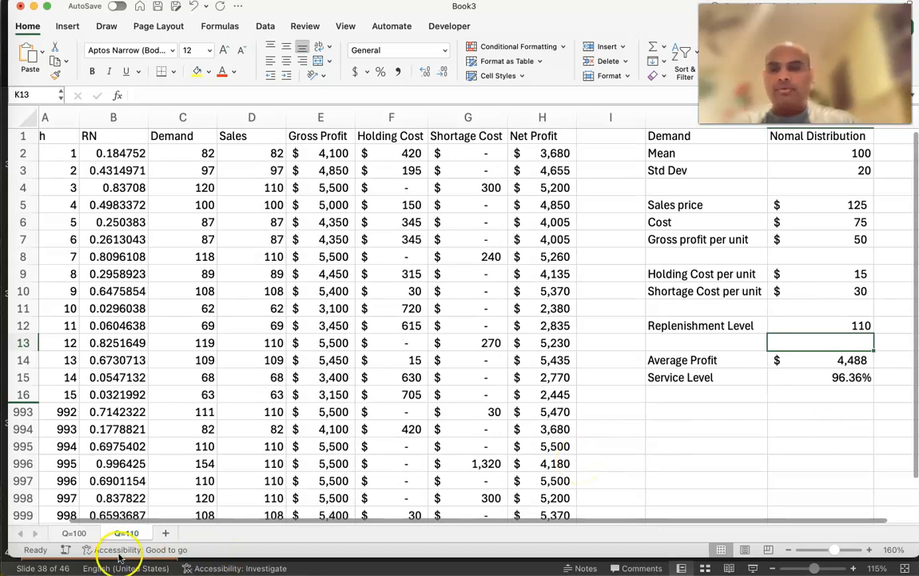
Create a copy of the Q=110 sheet, place it last in the workbook and rename it Q=120
right_click(138, 534)
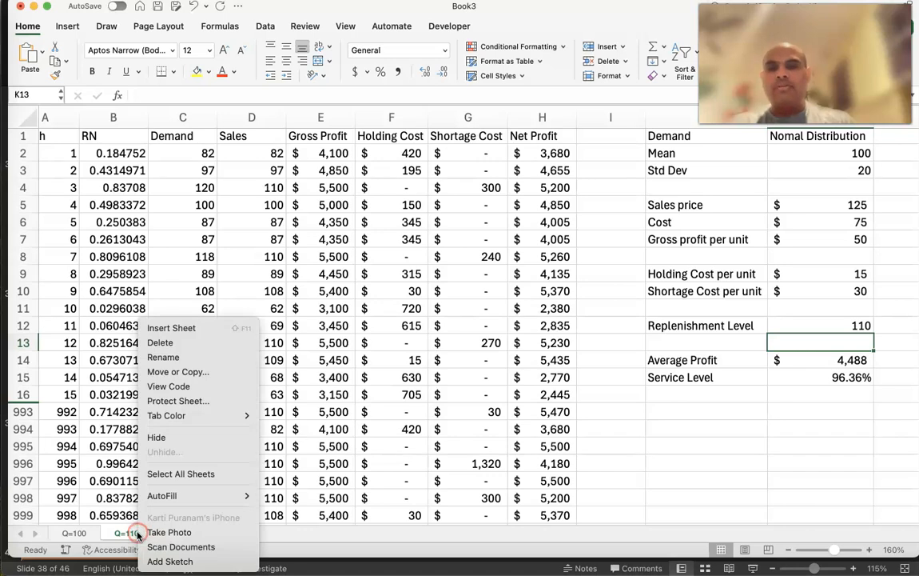
click(211, 372)
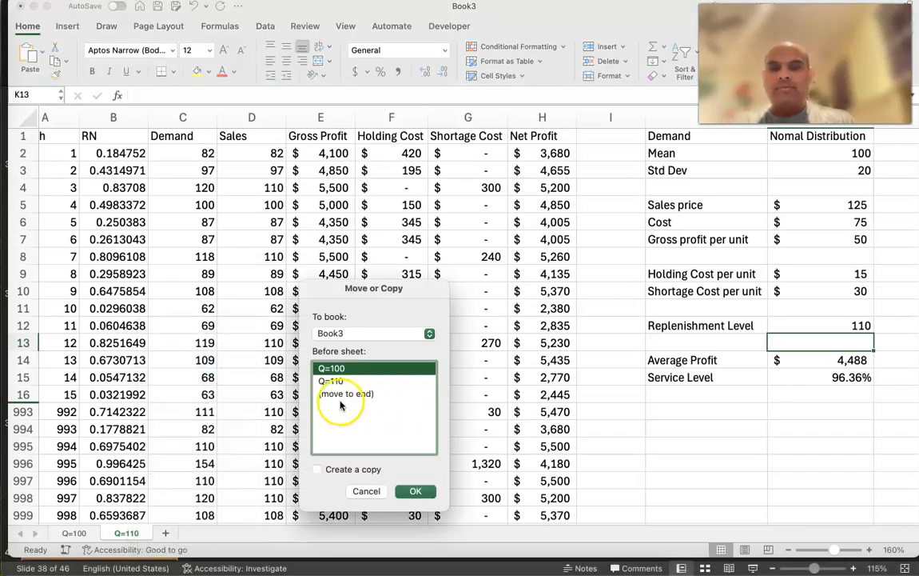
click(414, 490)
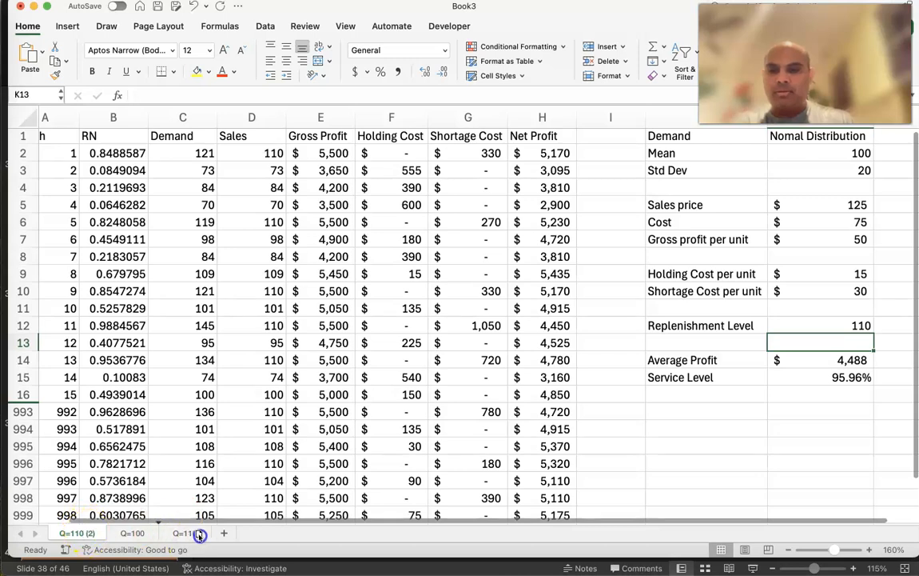
drag(220, 534, 195, 541)
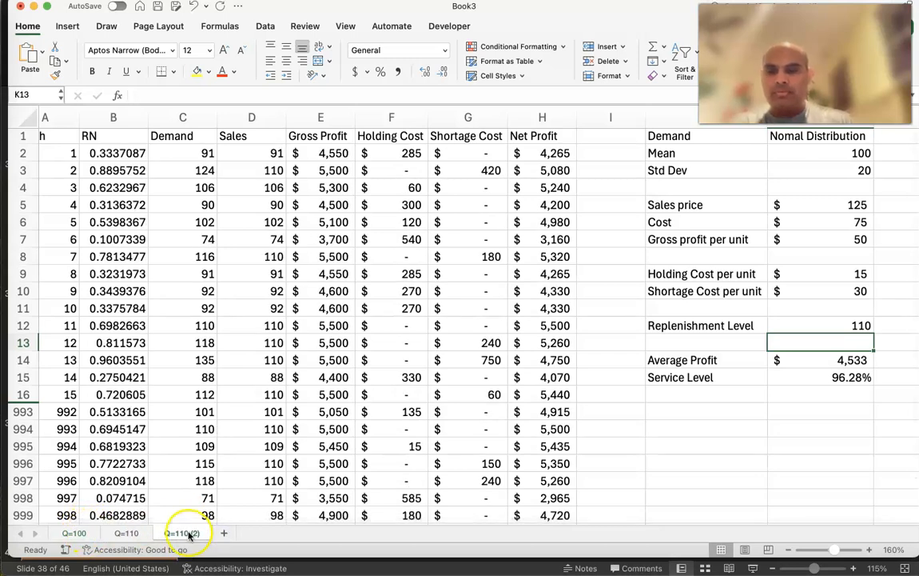
double_click(200, 534)
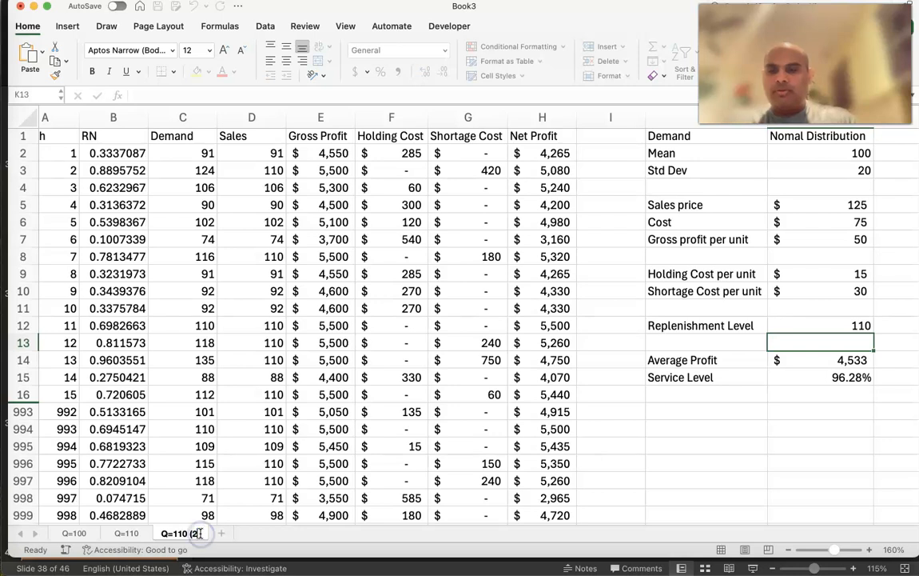
text(Q=120)
key(Return)
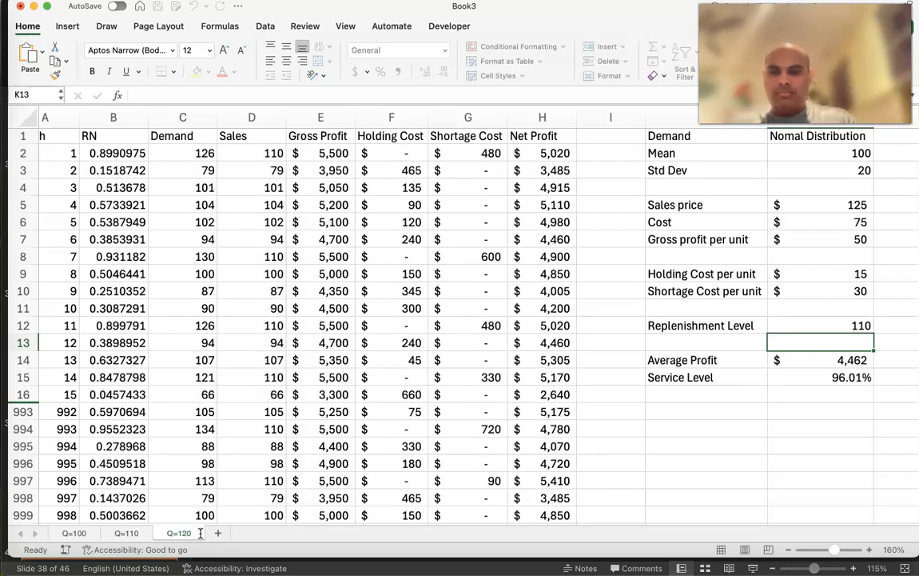
Set the replenishment level in K12 of the Q=120 sheet to 120, leaving K13 empty
click(852, 325)
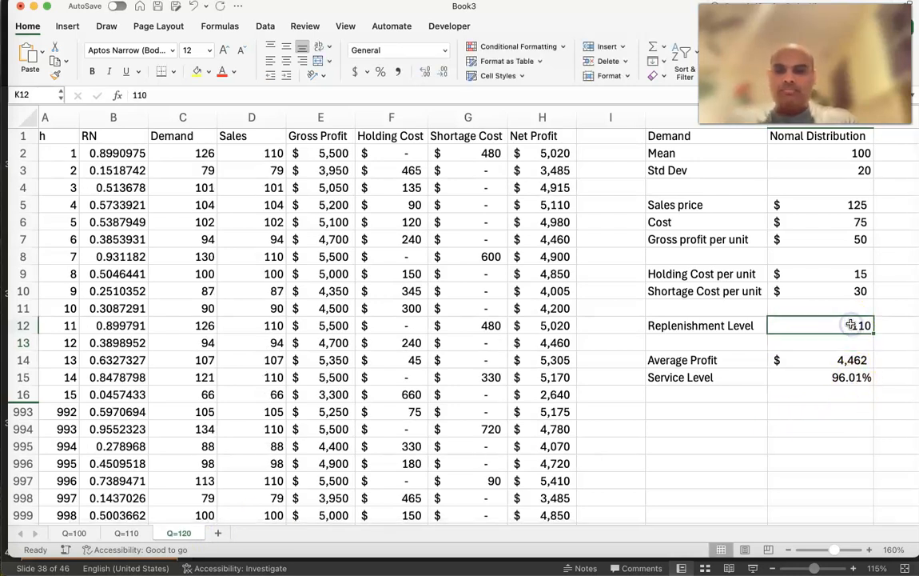
text(120)
key(Return)
text(\)
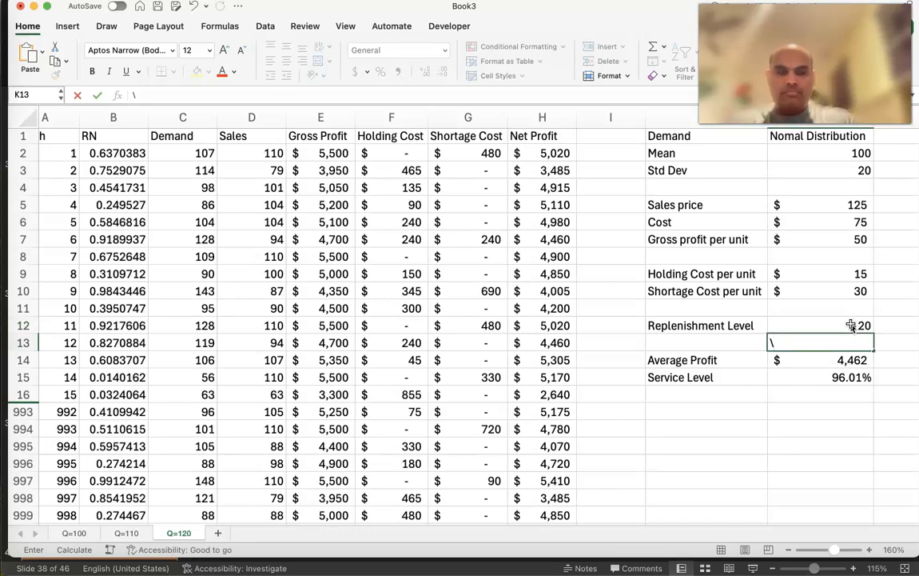
key(BackSpace)
key(Return)
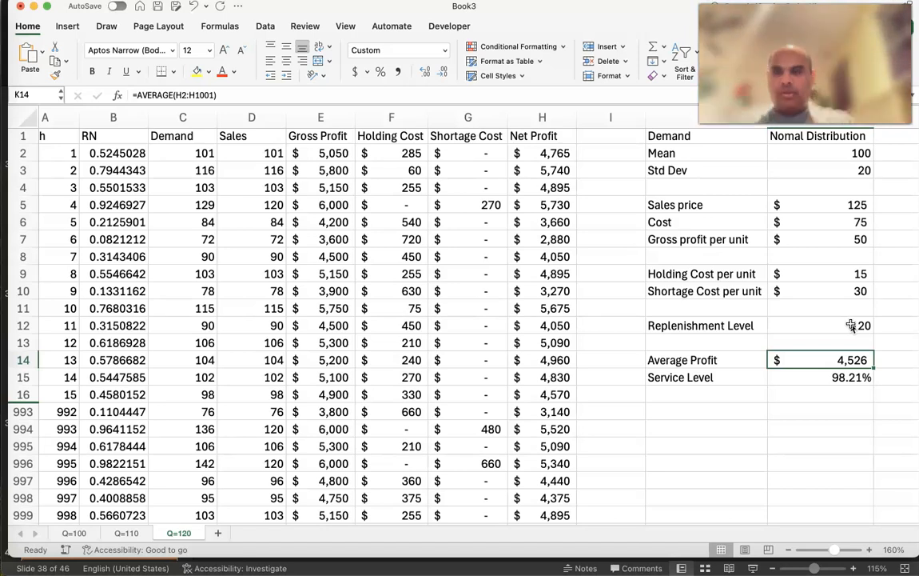
Create a copy of the Q=120 sheet at the end of the workbook and rename the copy Q=130
right_click(181, 534)
click(256, 353)
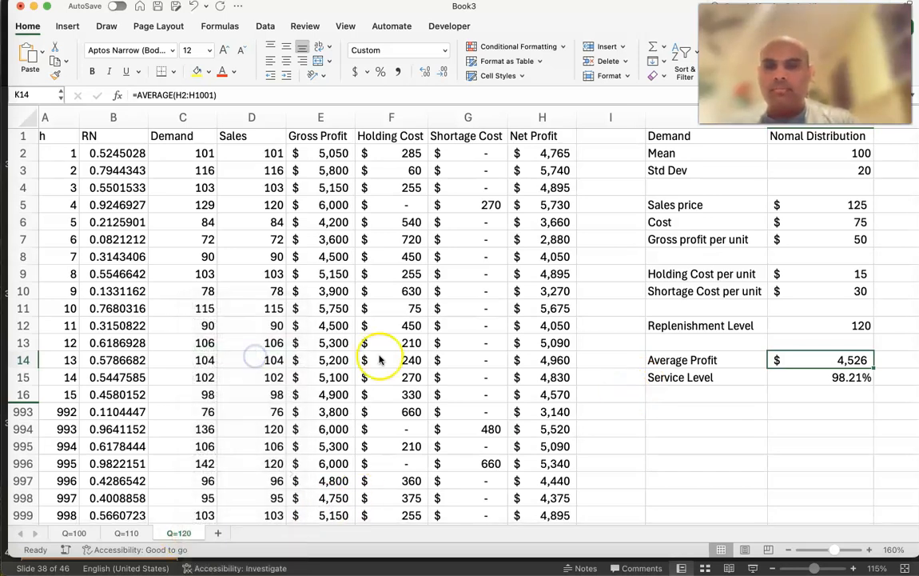
click(310, 355)
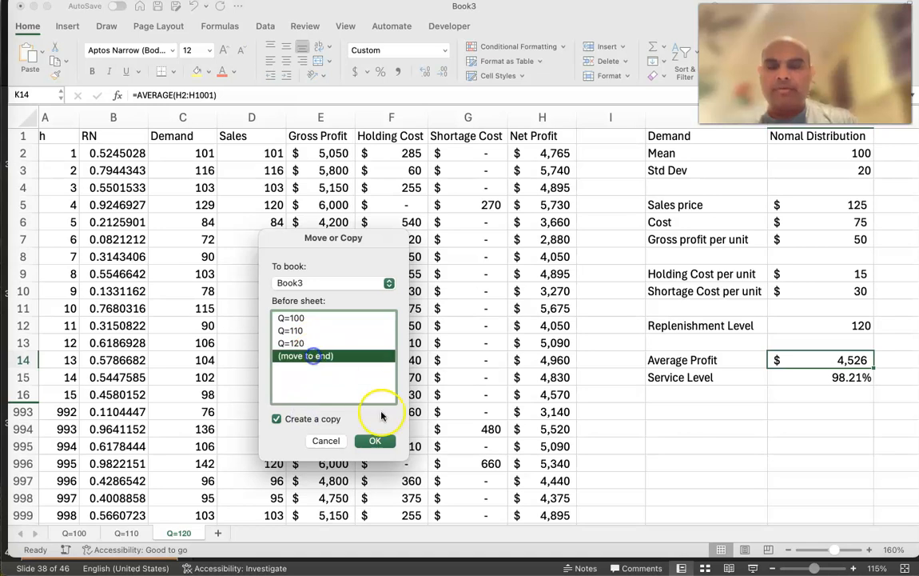
click(381, 440)
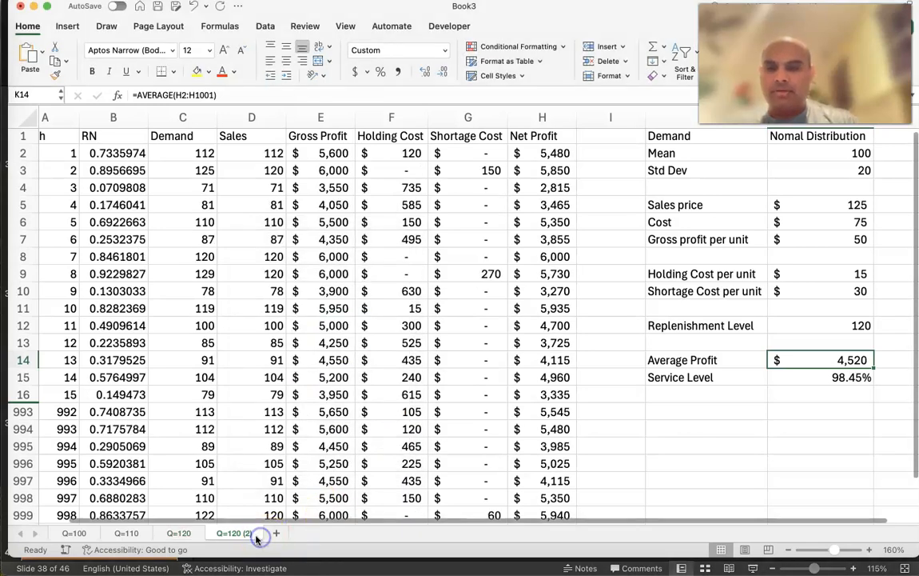
double_click(255, 535)
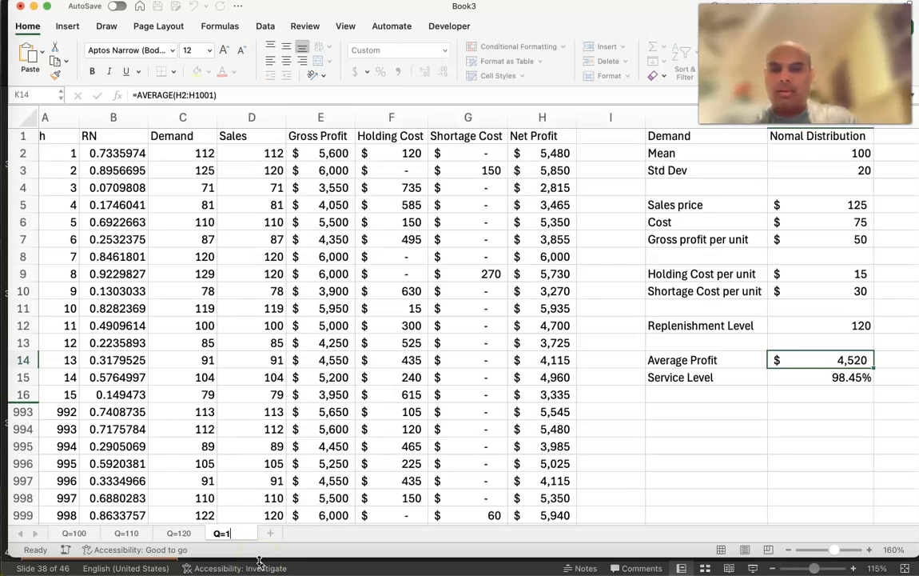
text(Q=130)
key(Return)
click(240, 531)
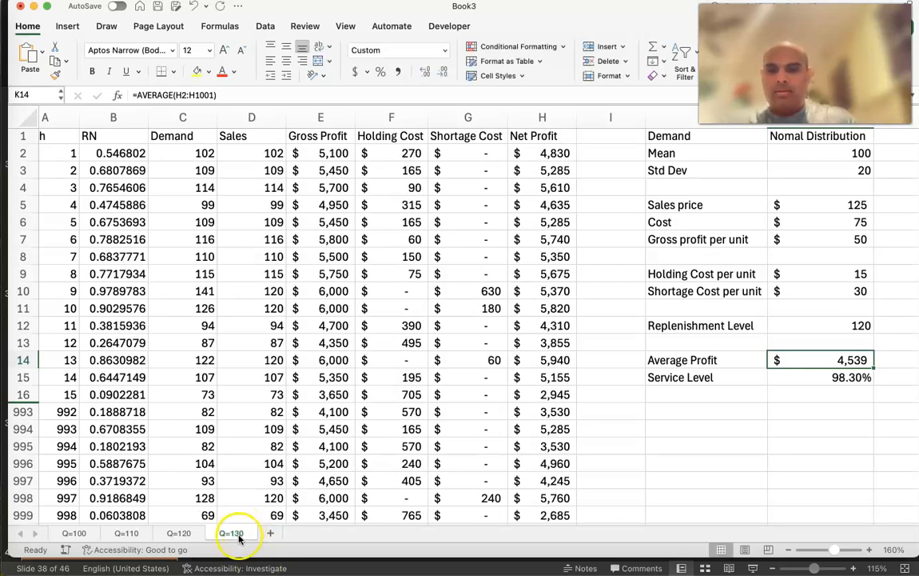
Create a copy of the Q=130 sheet at the end of the workbook and rename the copy Q=140
right_click(240, 535)
click(295, 349)
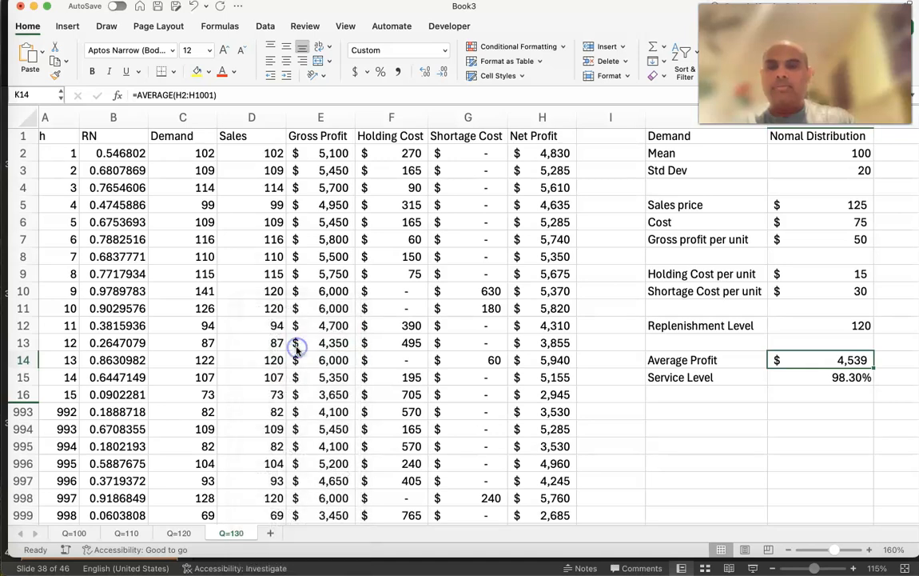
click(267, 423)
click(276, 372)
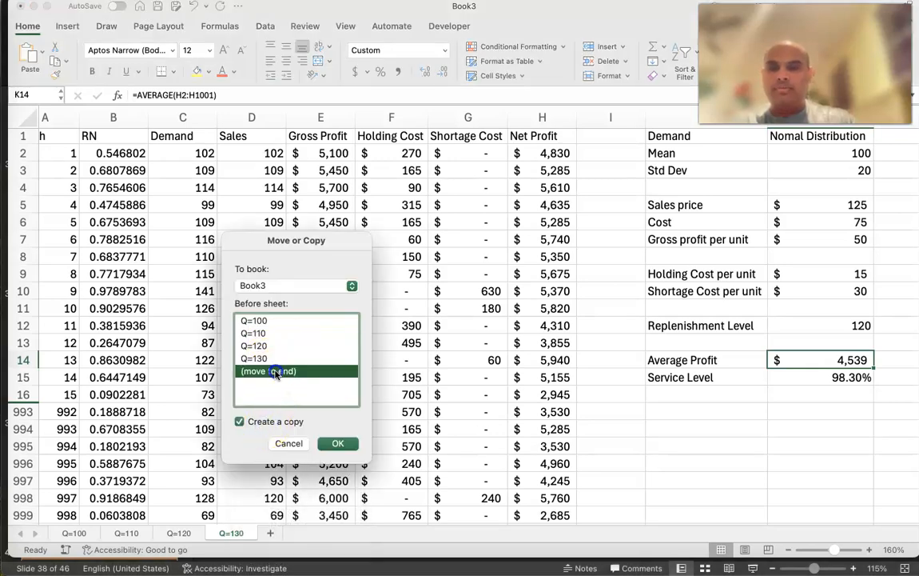
click(339, 444)
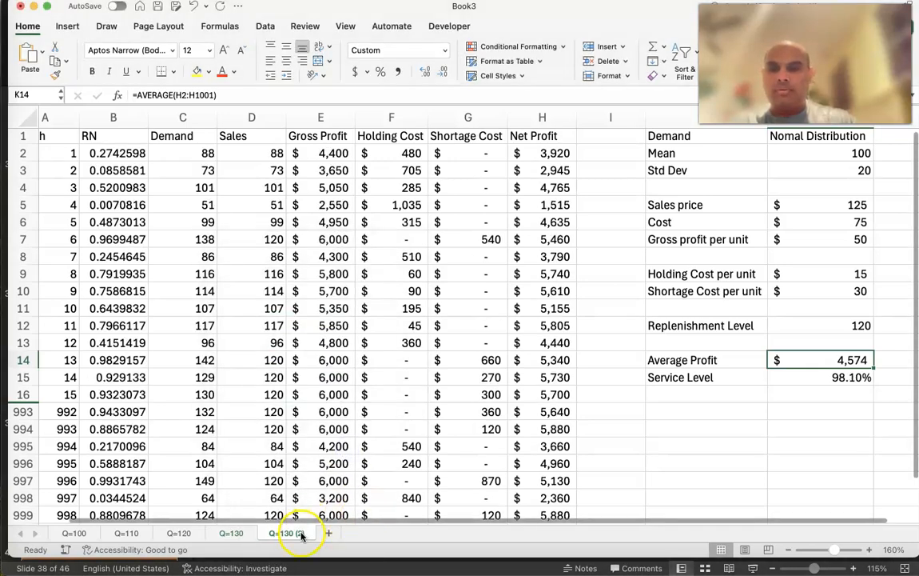
double_click(303, 534)
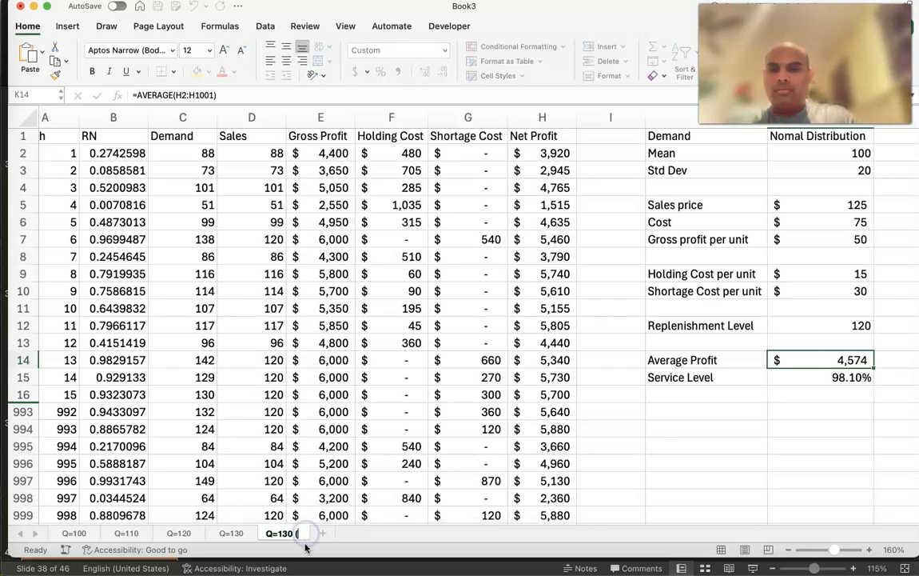
key(Return)
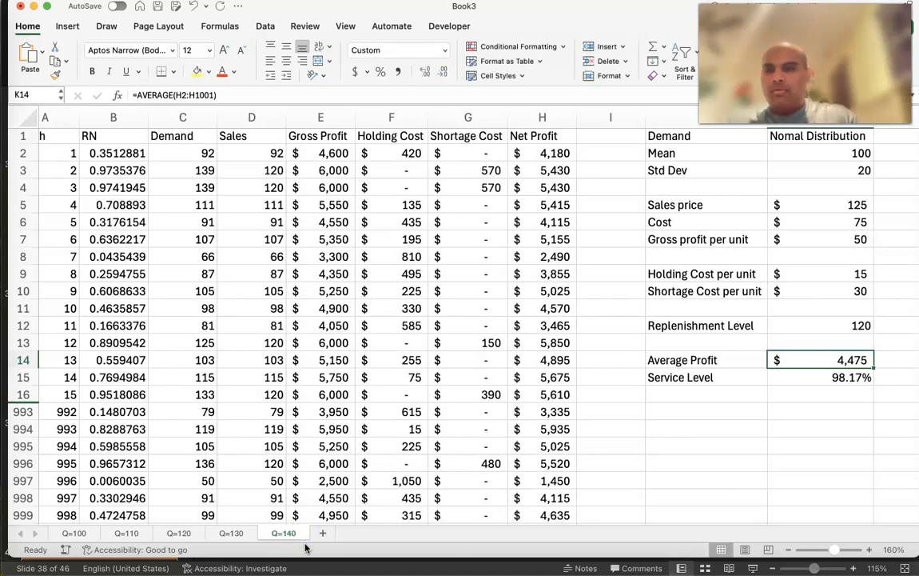
Examine the replenishment-level results table on slide 43 of the Simulation presentation in PowerPoint and compare it with the Q=120 sheet in Excel
click(1, 304)
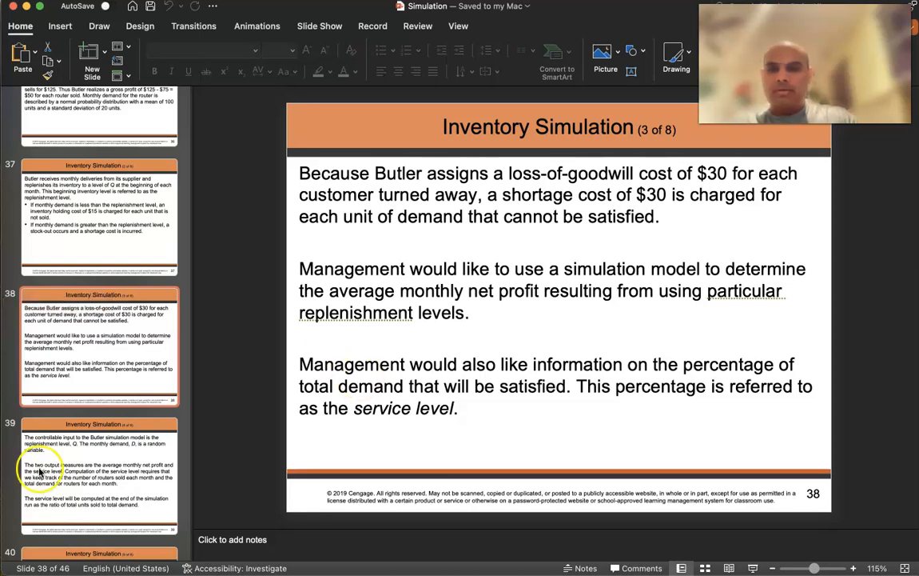
scroll(36, 424, down, 15)
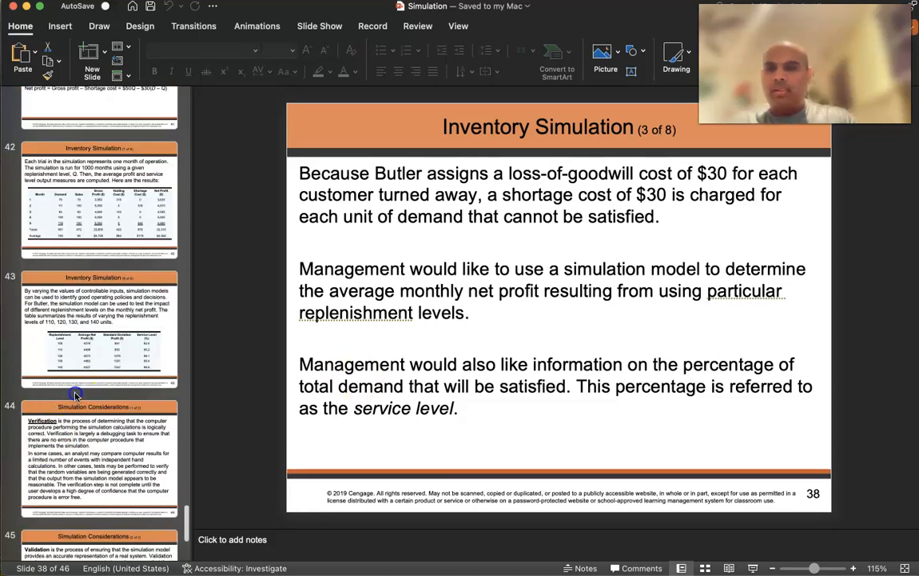
click(76, 390)
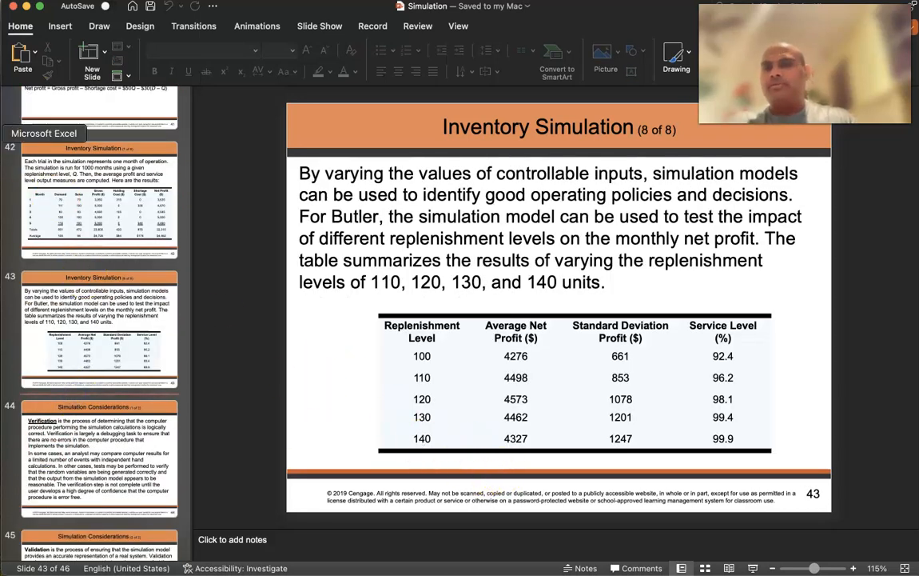
click(3, 133)
click(180, 532)
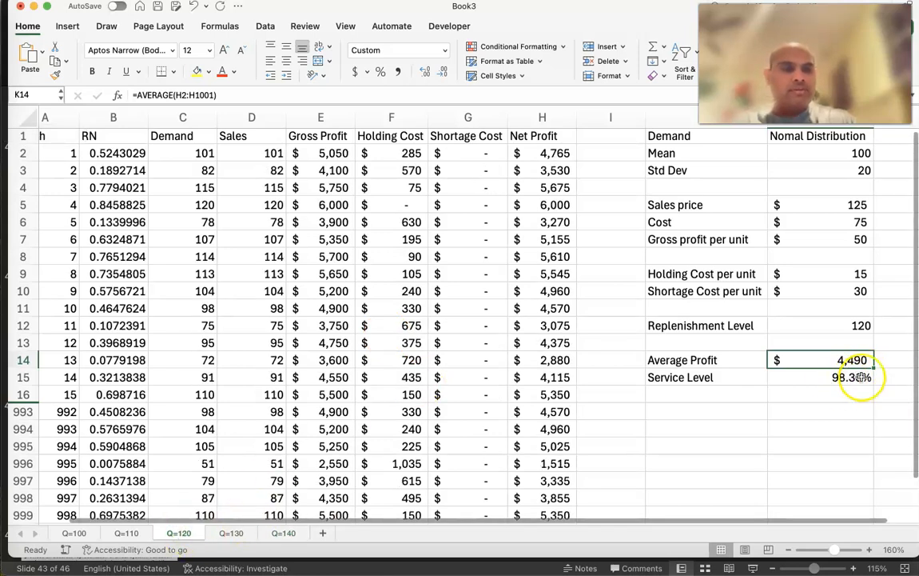
Set the replenishment level in K12 of the Q=130 sheet to 130
click(232, 533)
click(862, 325)
text(130)
key(Return)
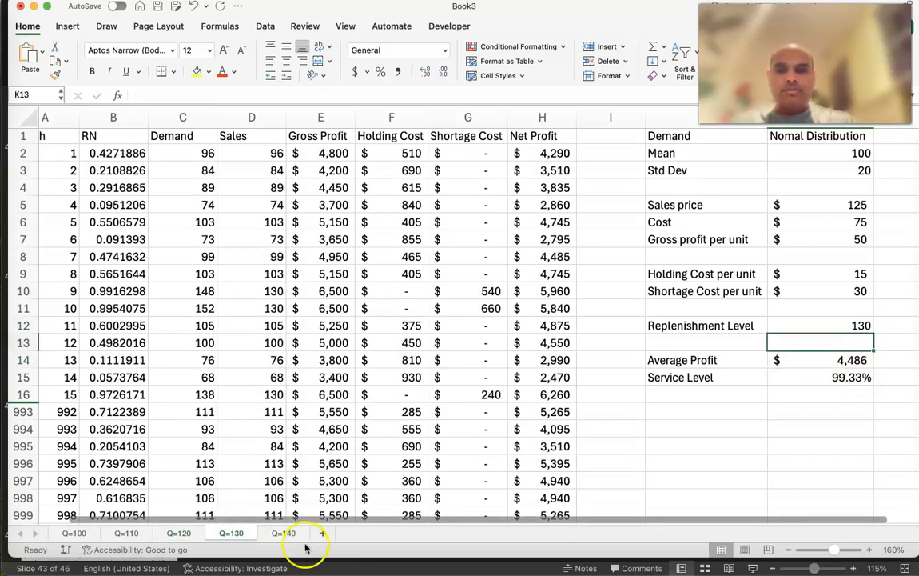
Set the replenishment level in K12 of the Q=140 sheet to 140
click(282, 532)
click(862, 325)
text(140)
key(Return)
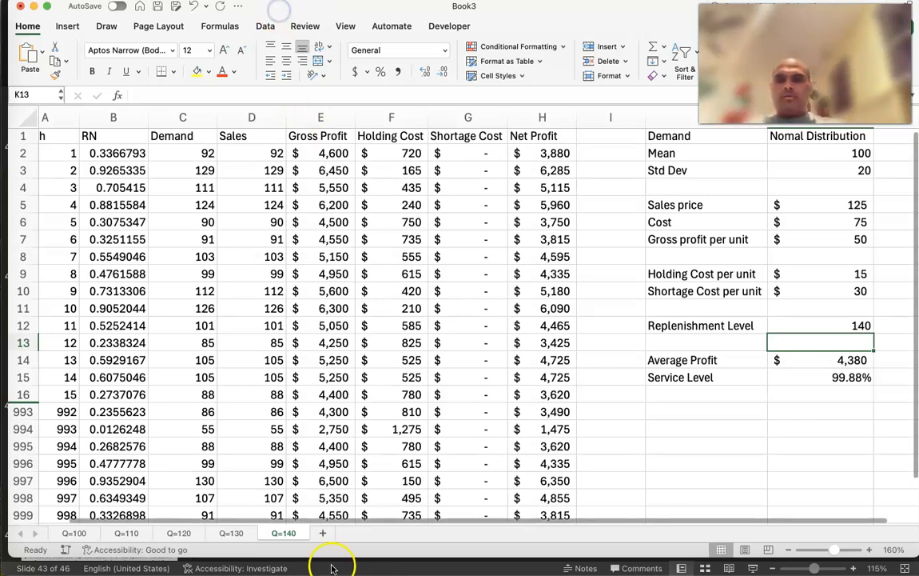
Add a new sheet after Q=140 and name it Aggregated Results
click(324, 533)
double_click(340, 532)
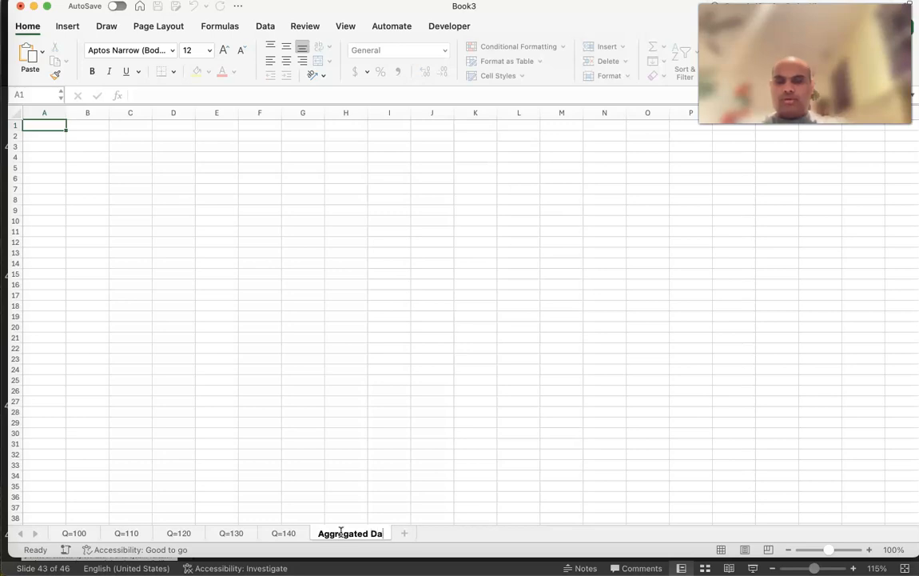
text(R)
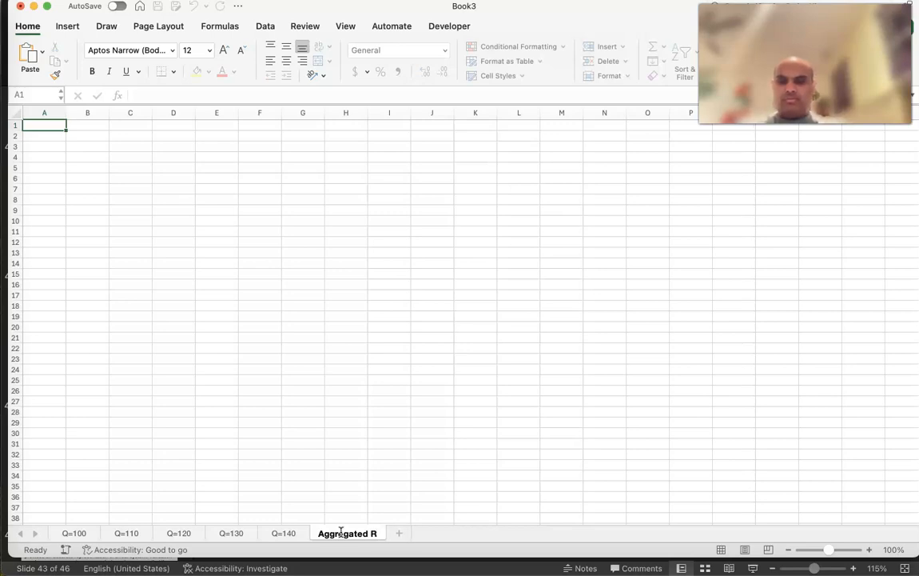
text(esults)
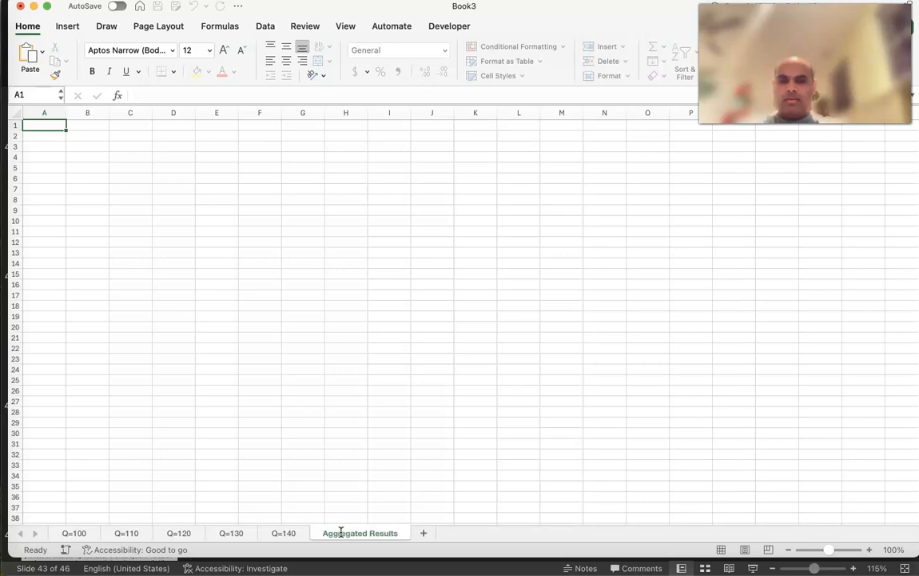
key(Return)
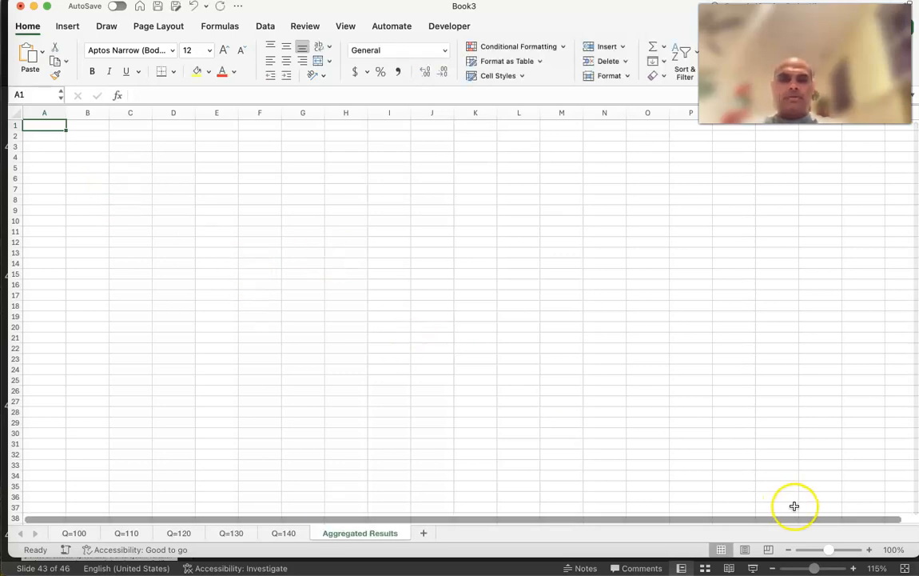
Enter the heading "Replenishment level" in A1 of the Aggregated Results sheet and fit column A to its text
click(869, 549)
click(869, 549)
click(869, 550)
click(869, 549)
click(869, 549)
click(869, 550)
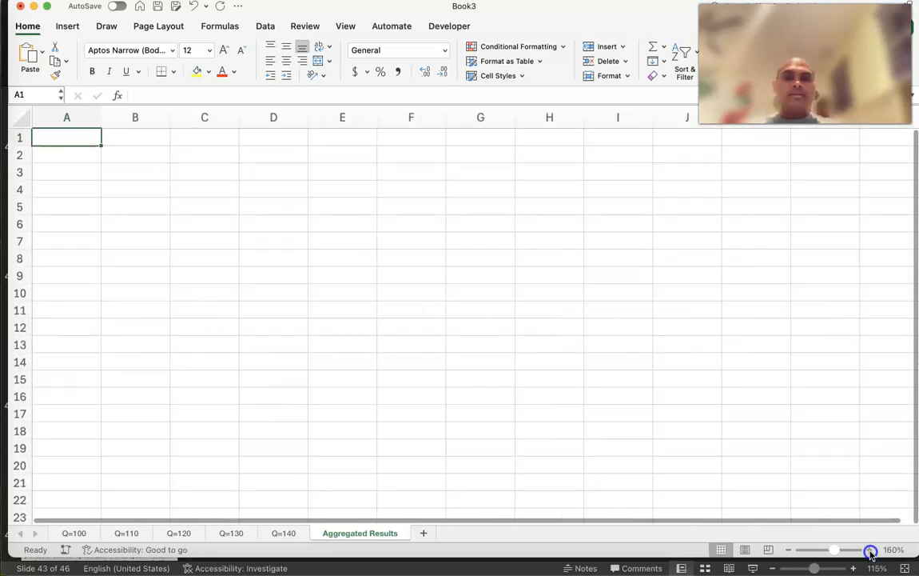
click(869, 550)
click(869, 549)
click(81, 162)
click(82, 141)
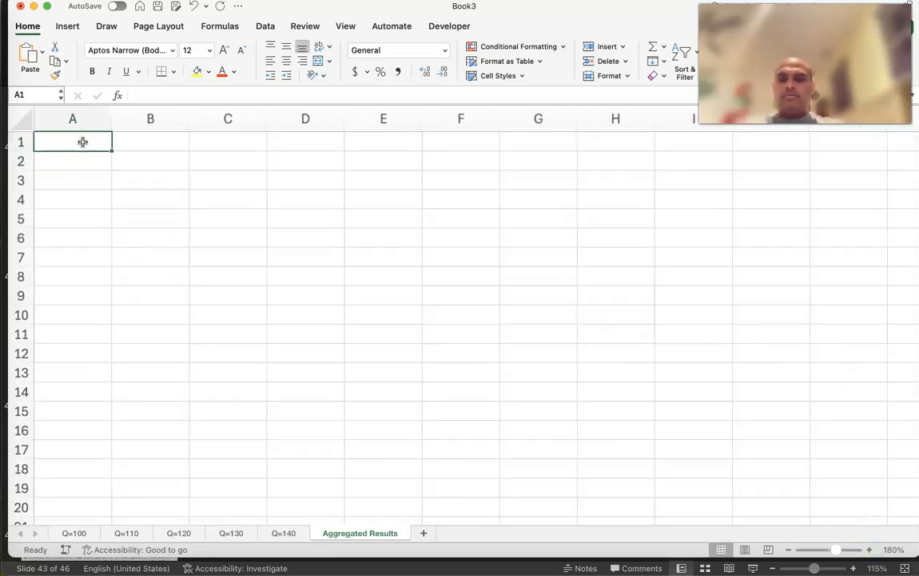
text(R)
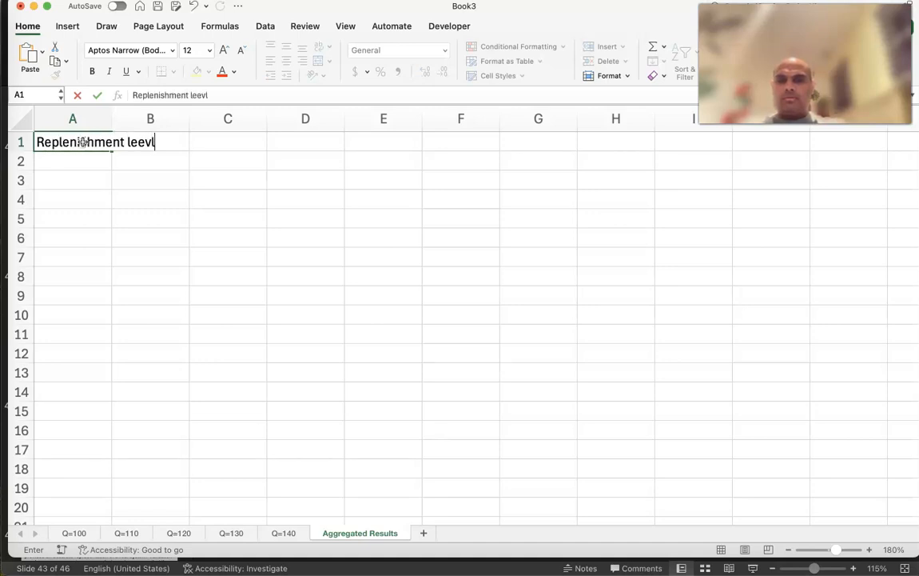
text(eplenishment level)
key(Return)
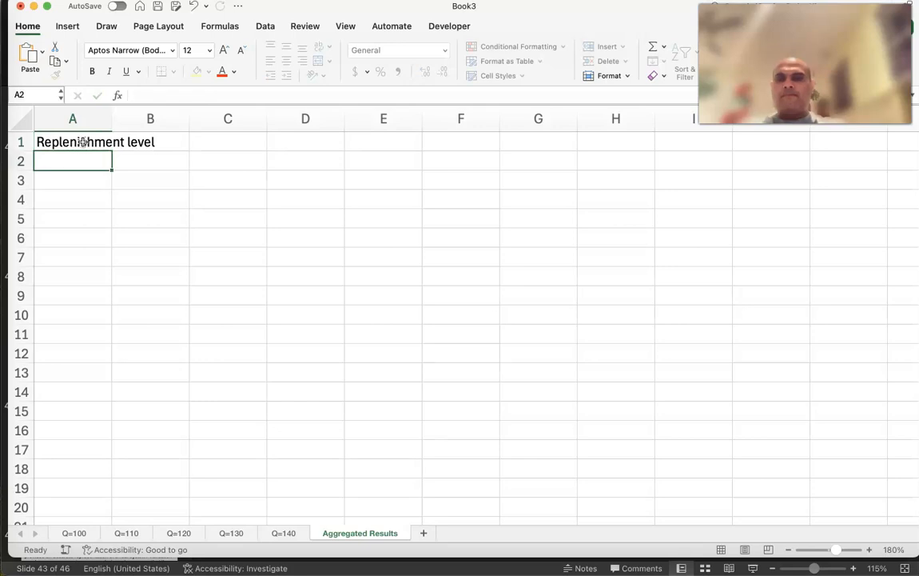
double_click(112, 117)
Enter the headings "Average Profit" in B1 and "Service Level" in C1, and widen column B to show its full heading
click(191, 139)
text(Ave)
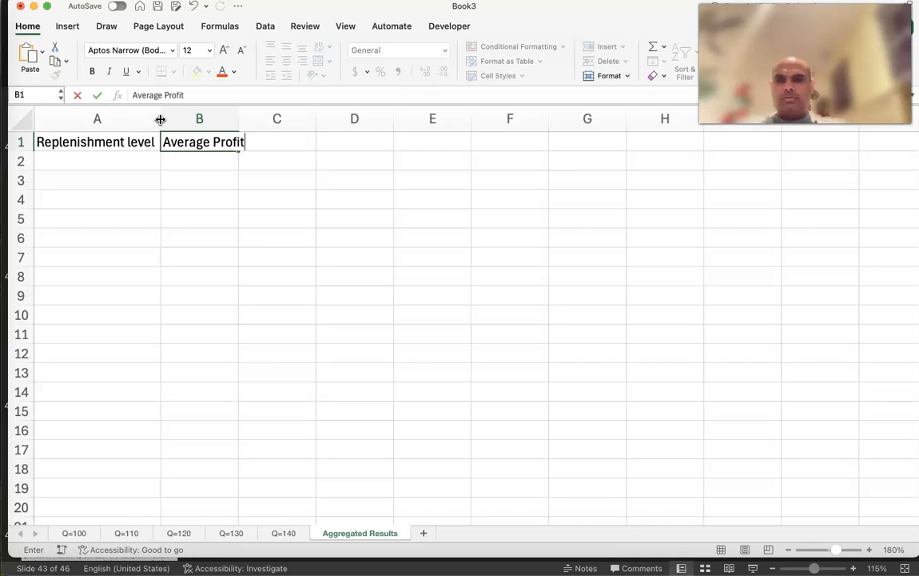
text(rage Profit)
key(Return)
click(273, 140)
text(Service Level)
key(Return)
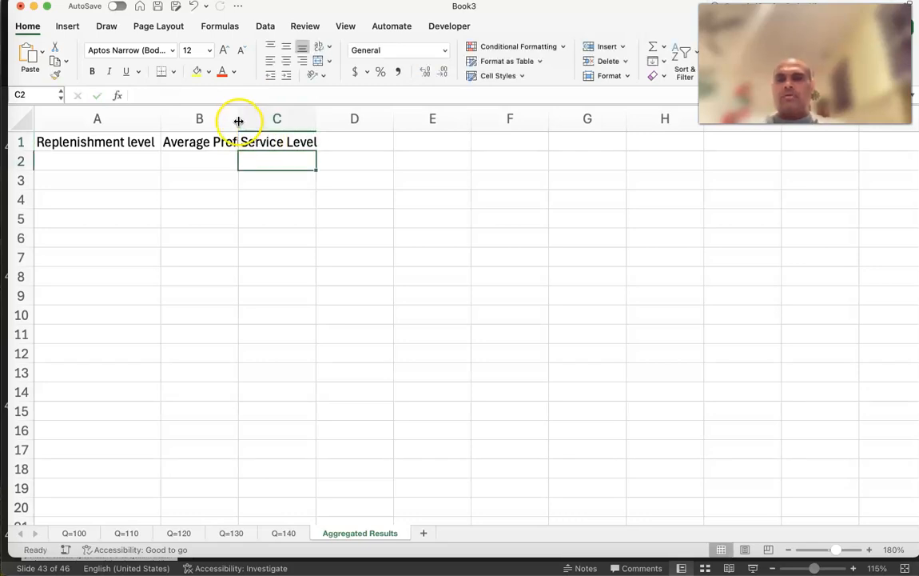
drag(237, 115, 249, 116)
click(160, 117)
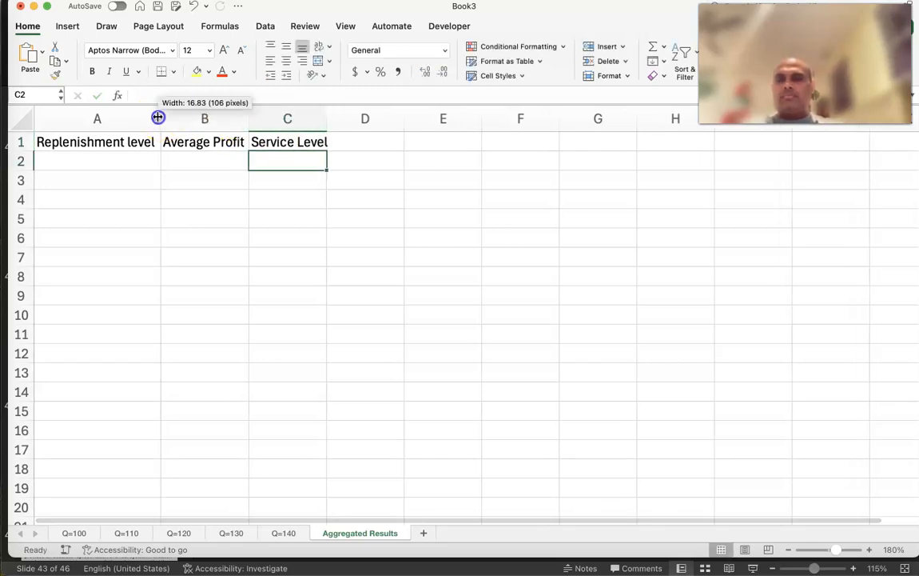
Link A2 of Aggregated Results to the replenishment level in K12 of the Q=100 sheet
click(81, 143)
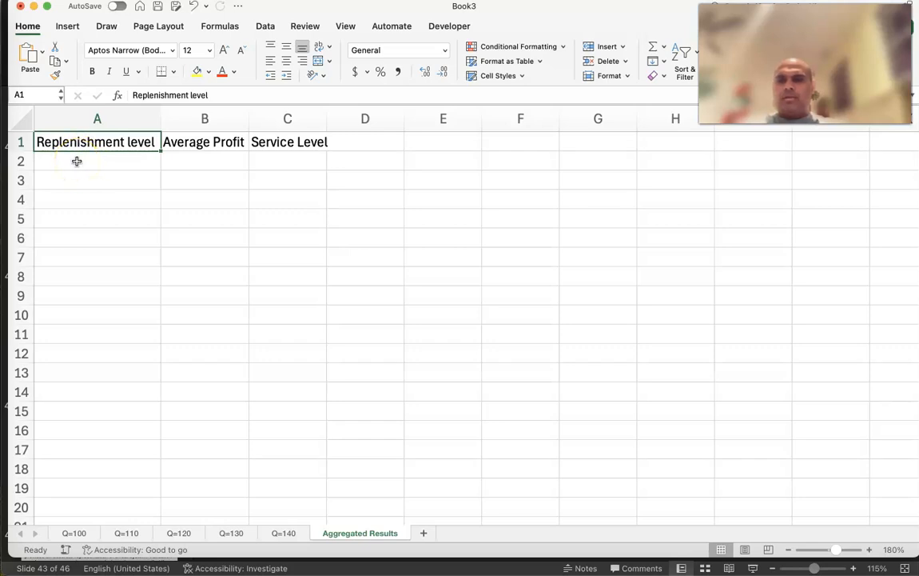
click(77, 161)
text(=)
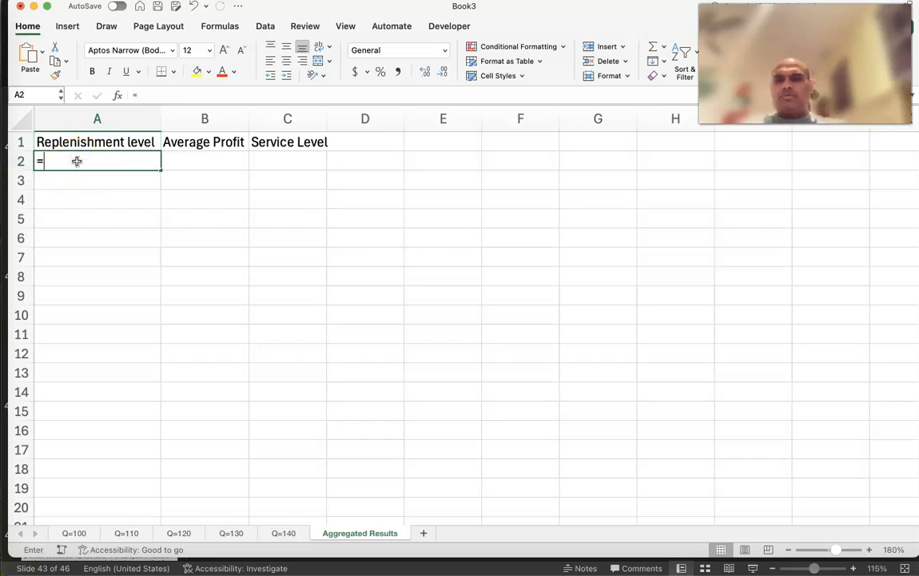
click(84, 536)
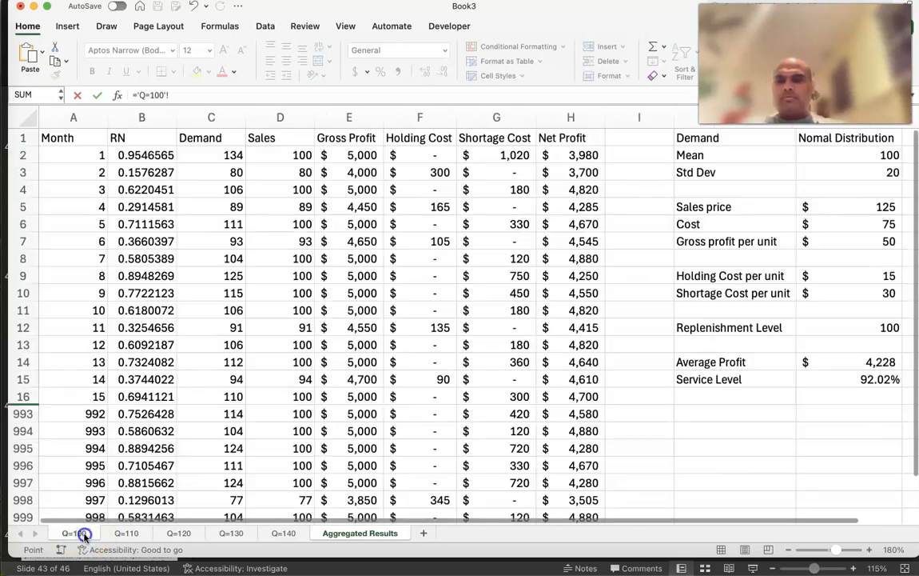
click(879, 328)
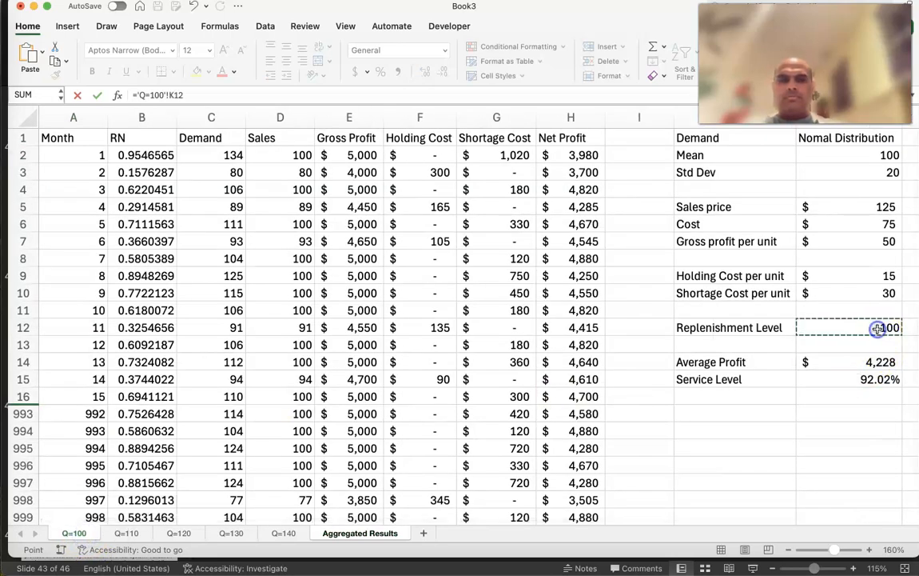
key(Return)
Link B2 of Aggregated Results to the average profit in K14 of the Q=100 sheet
click(205, 162)
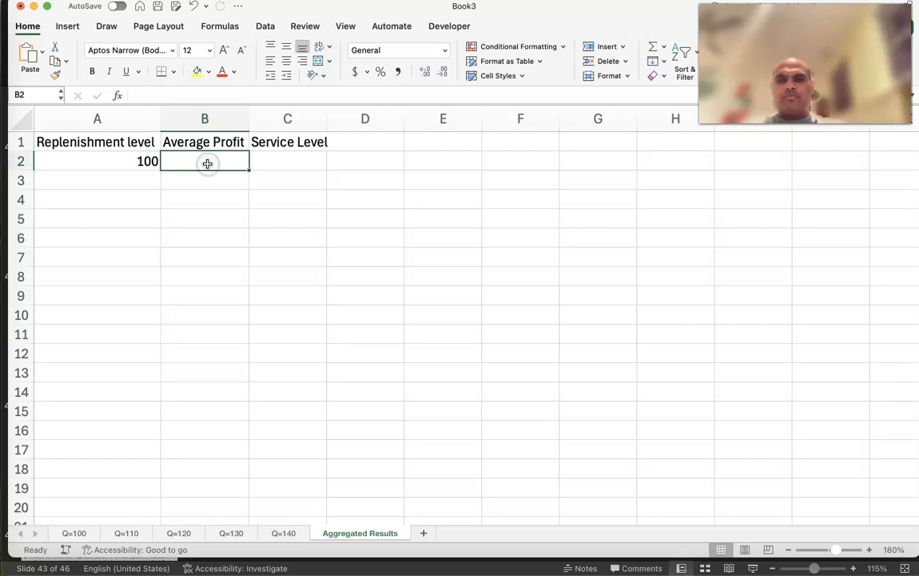
text(=)
click(74, 533)
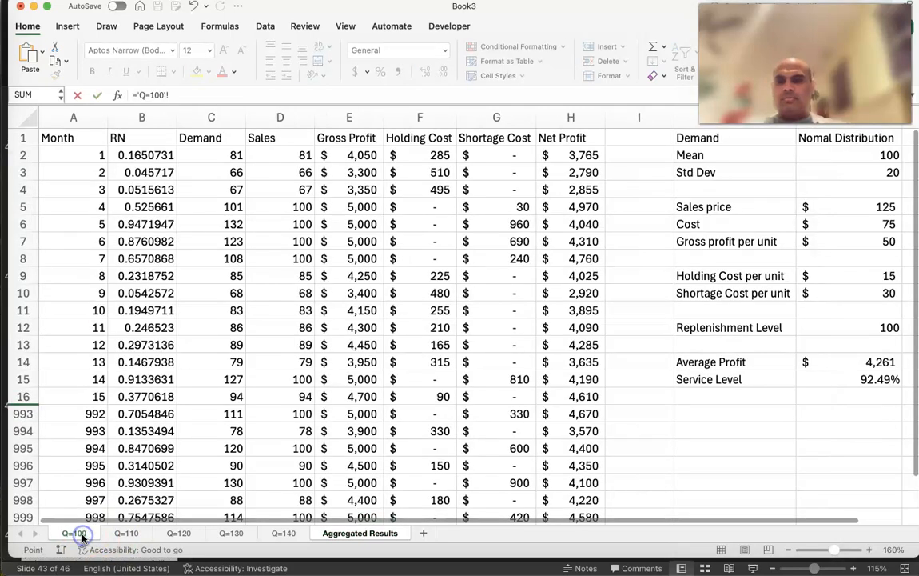
click(856, 362)
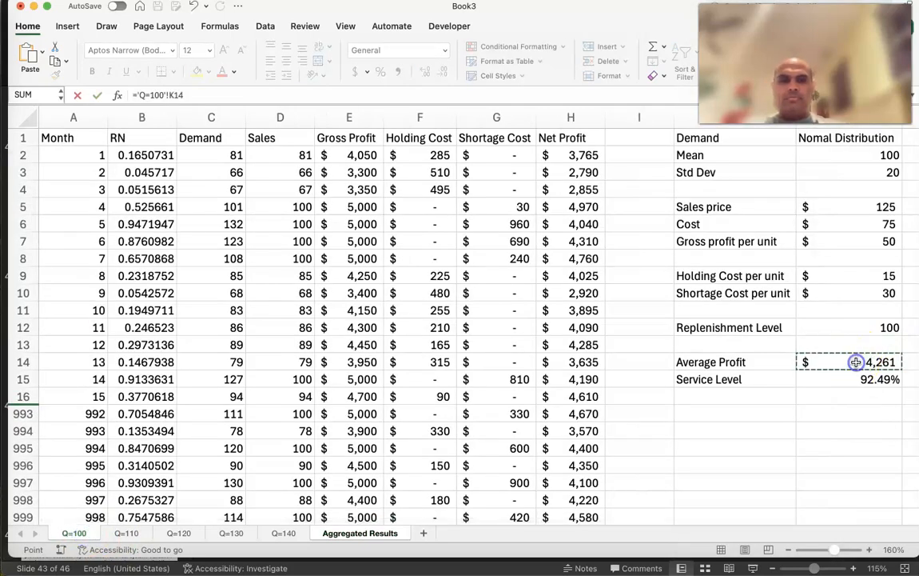
key(Return)
Link C2 of Aggregated Results to the service level in K15 of the Q=100 sheet
click(285, 160)
text(=)
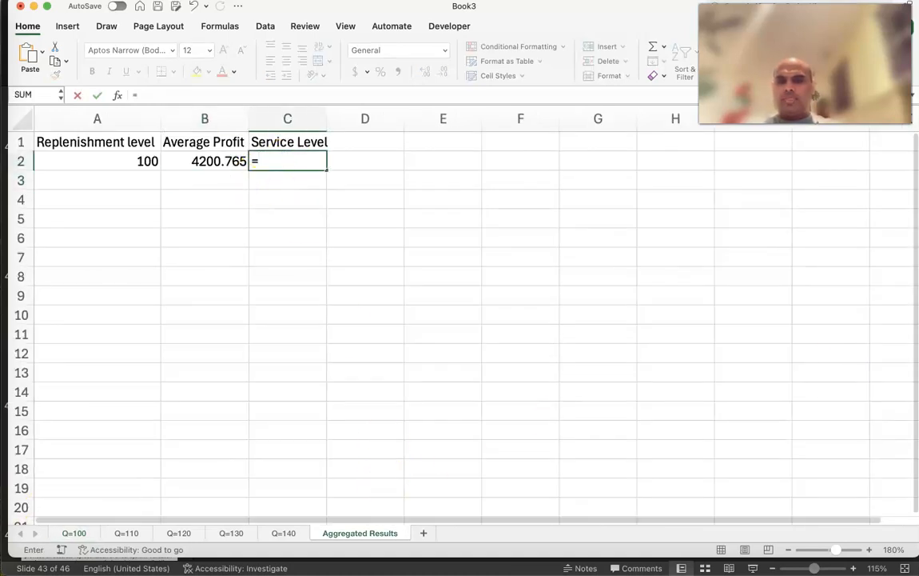
click(74, 532)
click(844, 381)
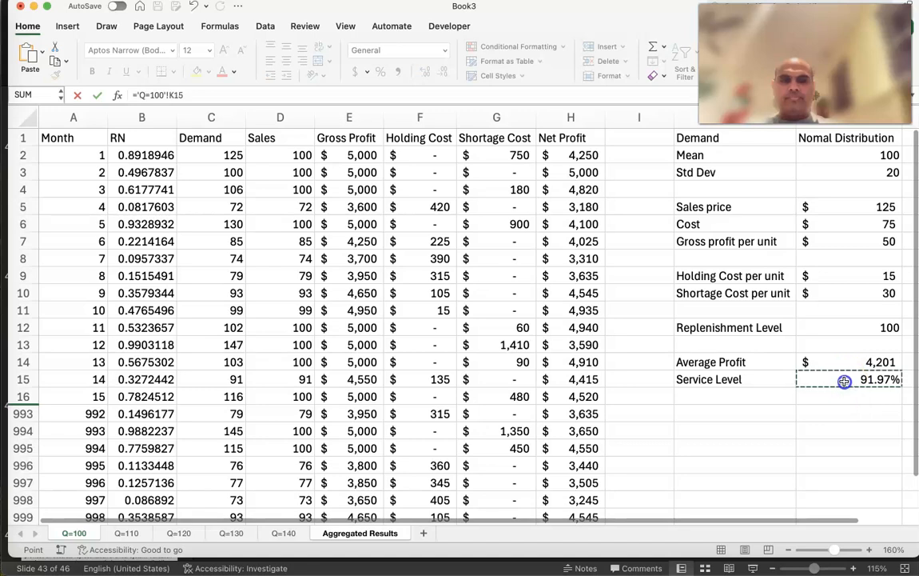
key(Return)
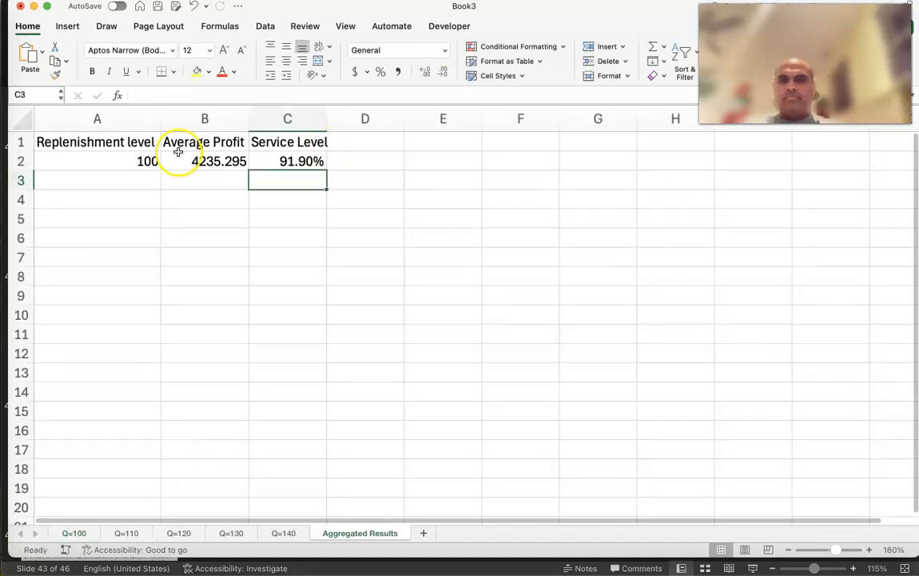
Make the replenishment level reference in A2 absolute, so it points to $K$12 of the Q=100 sheet
click(137, 161)
double_click(136, 161)
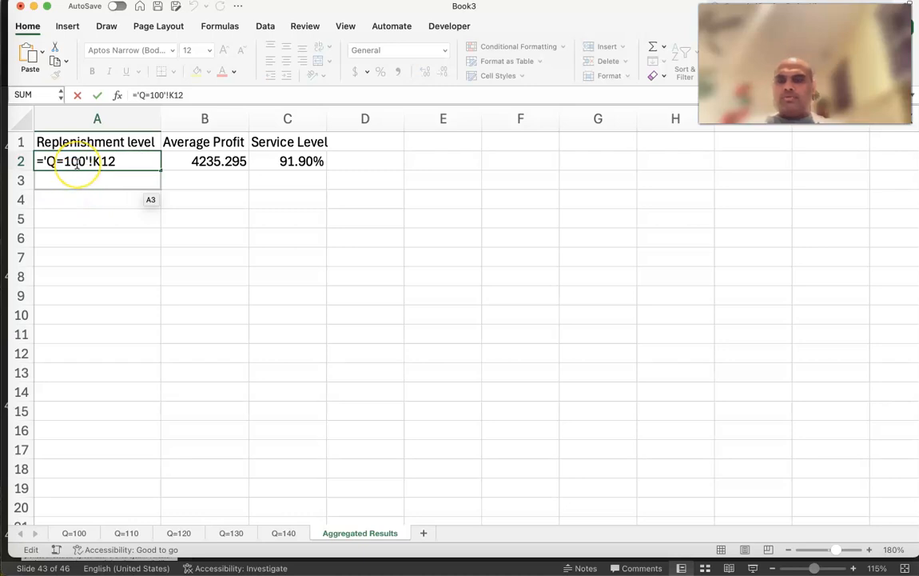
key(Return)
drag(93, 159, 319, 164)
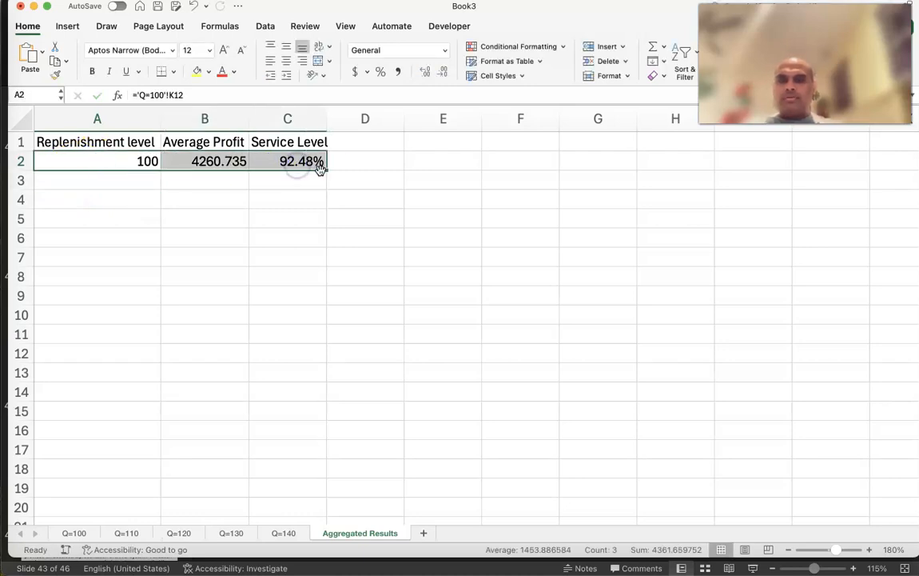
click(135, 160)
double_click(136, 160)
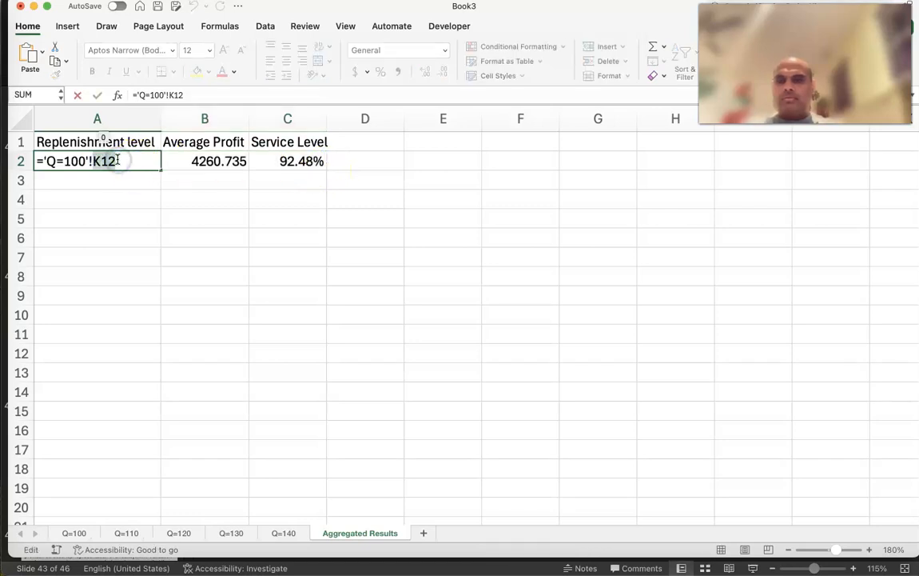
key(F4)
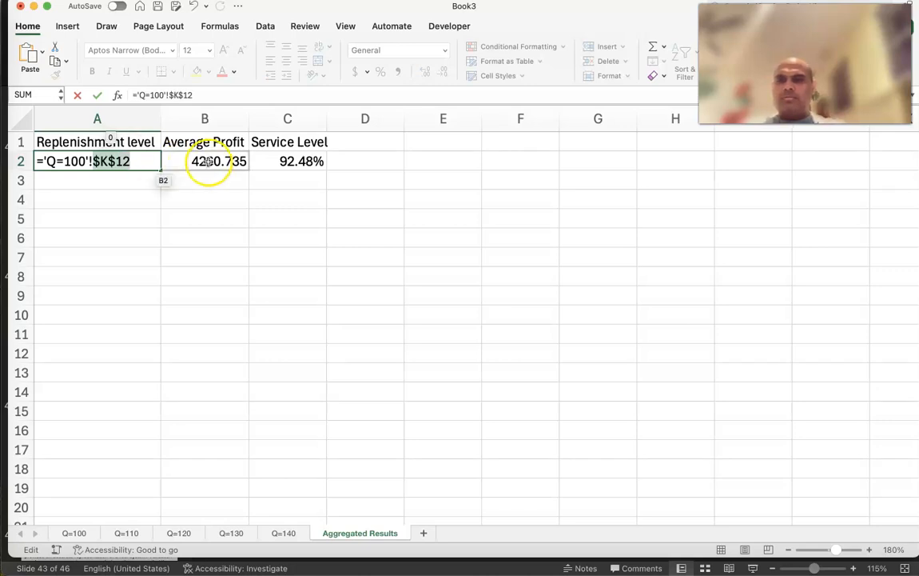
key(Return)
Make the references in B2 and C2 absolute, as $K$14 and $K$15 of the Q=100 sheet
double_click(209, 162)
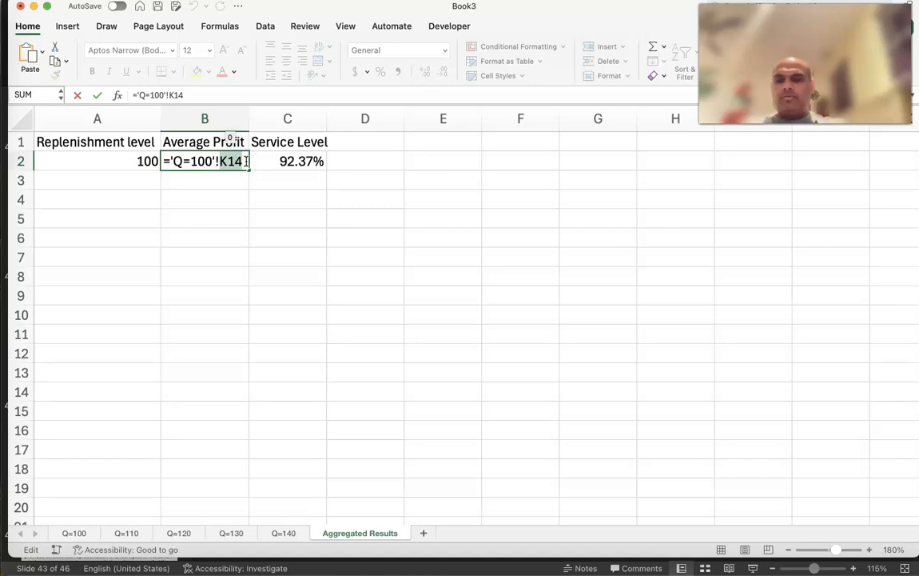
key(F4)
key(Return)
click(278, 161)
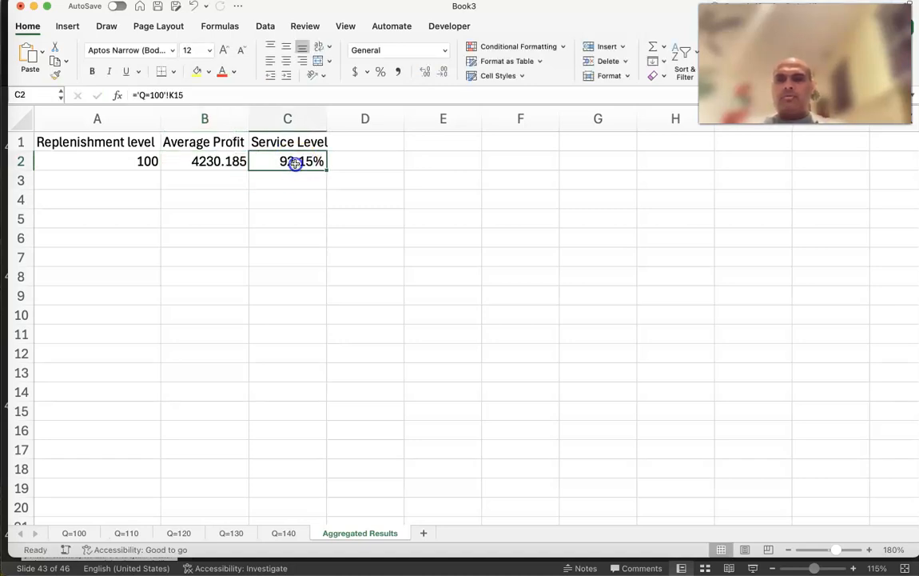
double_click(304, 161)
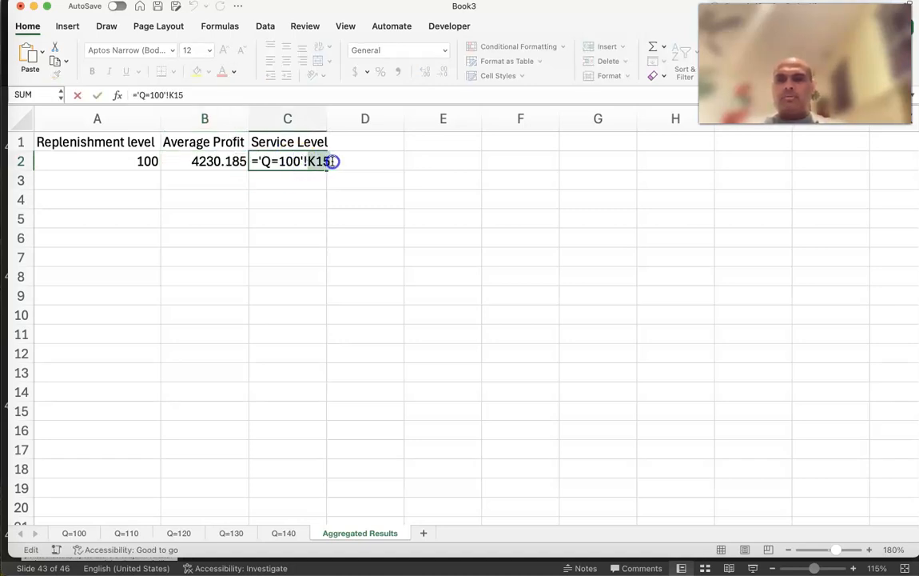
key(F4)
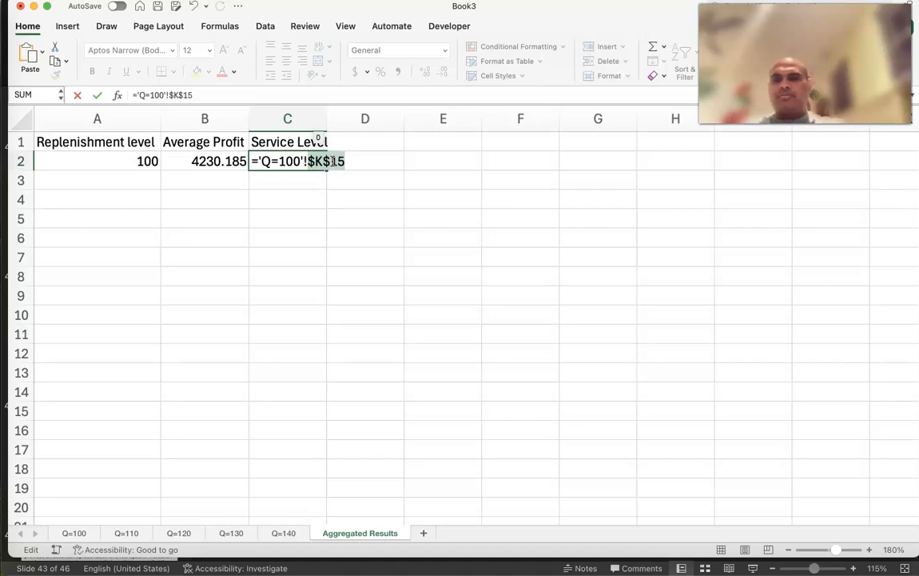
key(Return)
Fill the formulas in A2:C2 down through row 6 and point A3 to $K$12 of the Q=110 sheet
drag(123, 159, 310, 242)
click(134, 174)
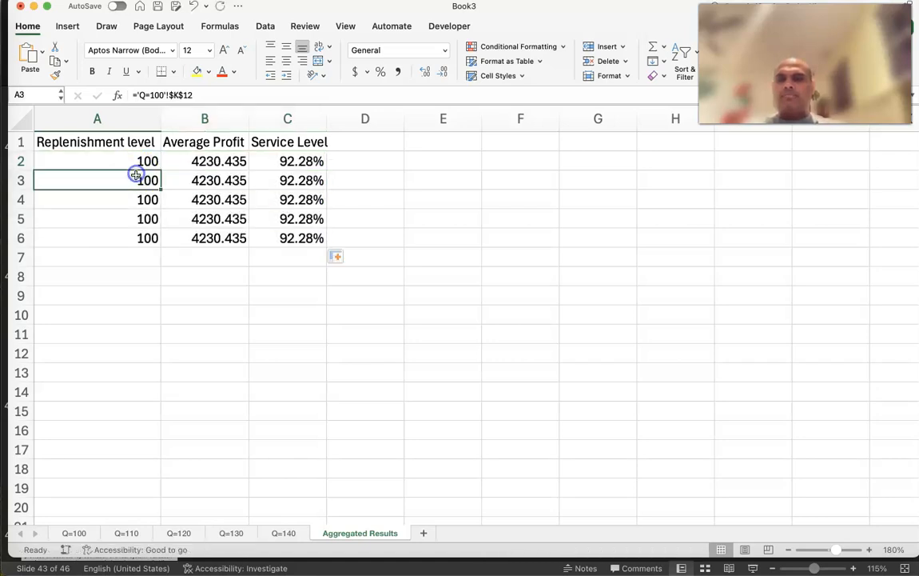
double_click(138, 174)
click(76, 179)
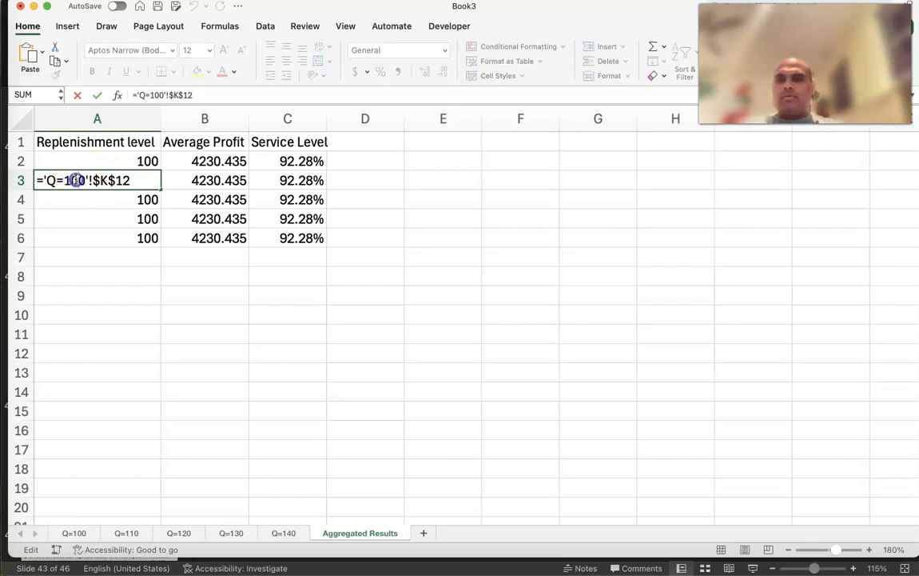
key(BackSpace)
text(1)
key(Return)
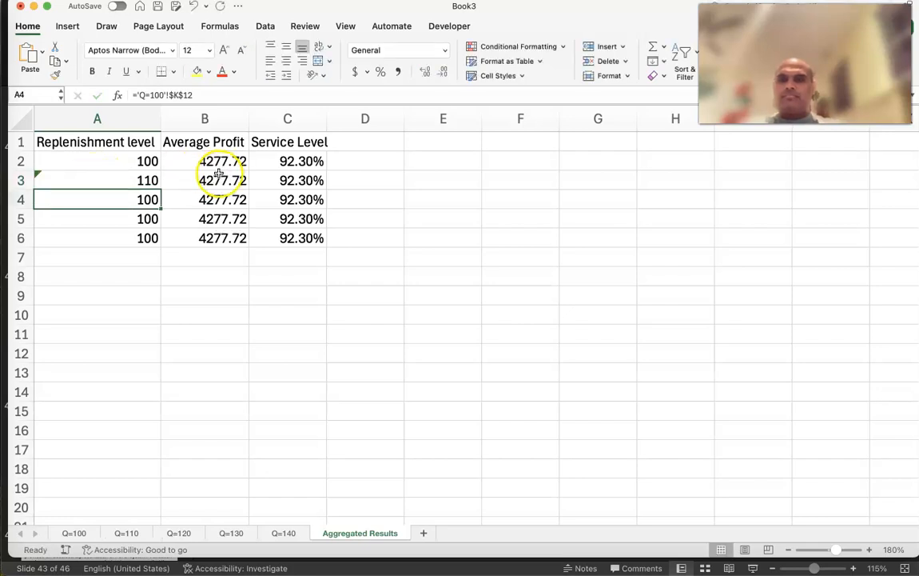
Change the average profit formula in B3 and the service level formula in C3 to reference the Q=110 sheet
double_click(216, 177)
click(206, 180)
key(BackSpace)
text(1)
key(Return)
double_click(288, 180)
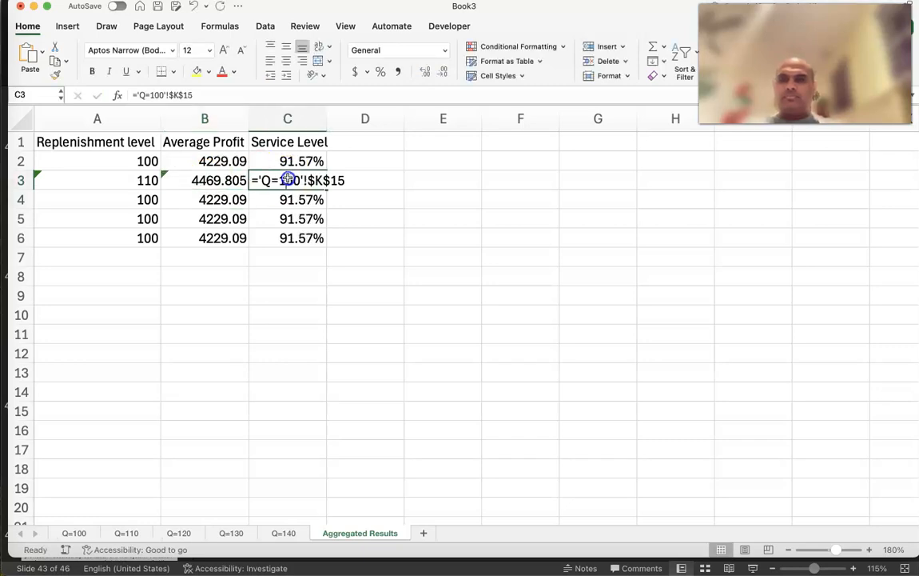
key(BackSpace)
text(1)
key(Return)
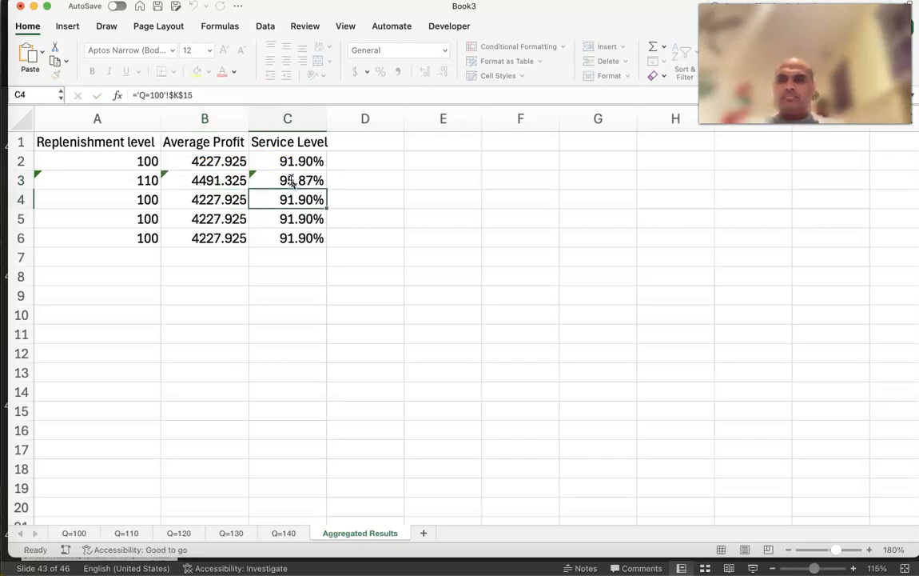
Change the replenishment level formula in A4 to reference the Q=120 sheet
double_click(134, 199)
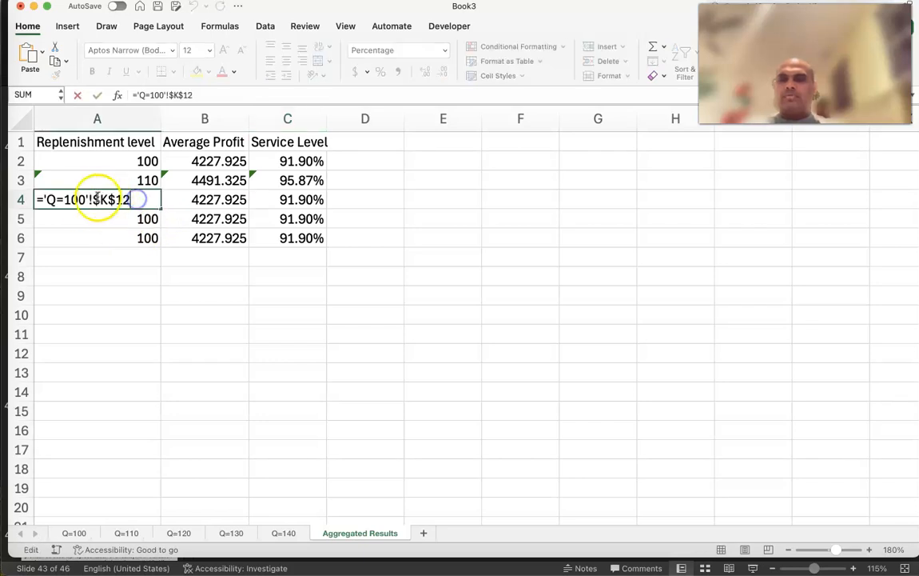
click(77, 199)
text(2)
key(Return)
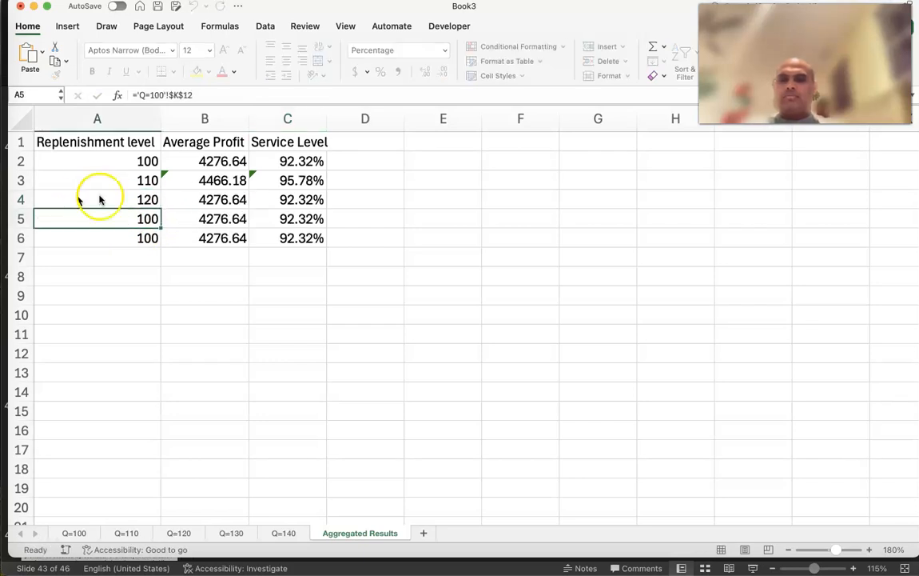
Change the average profit formula in B4 and the service level formula in C4 to reference the Q=120 sheet
click(204, 199)
double_click(204, 199)
key(BackSpace)
text(2)
key(Return)
click(307, 200)
double_click(307, 200)
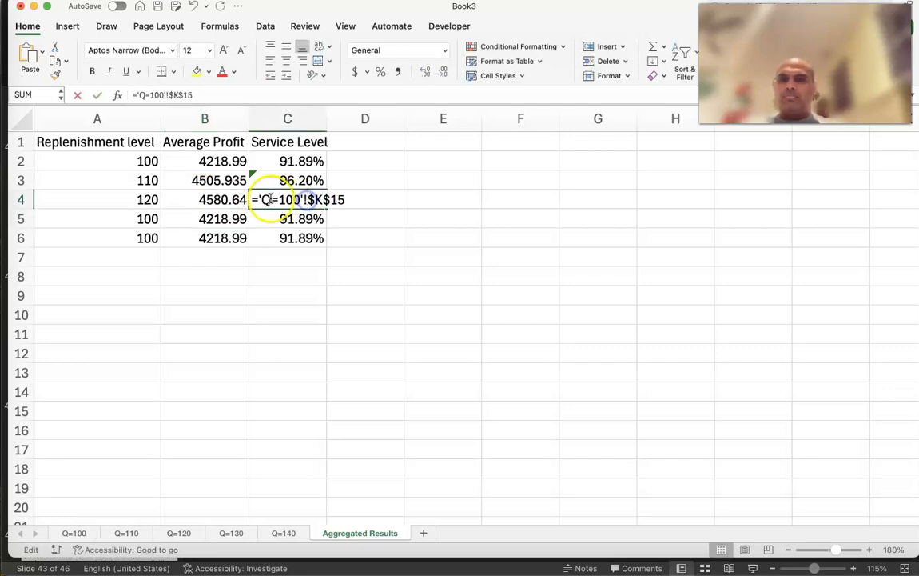
click(292, 200)
key(BackSpace)
text(2)
key(Return)
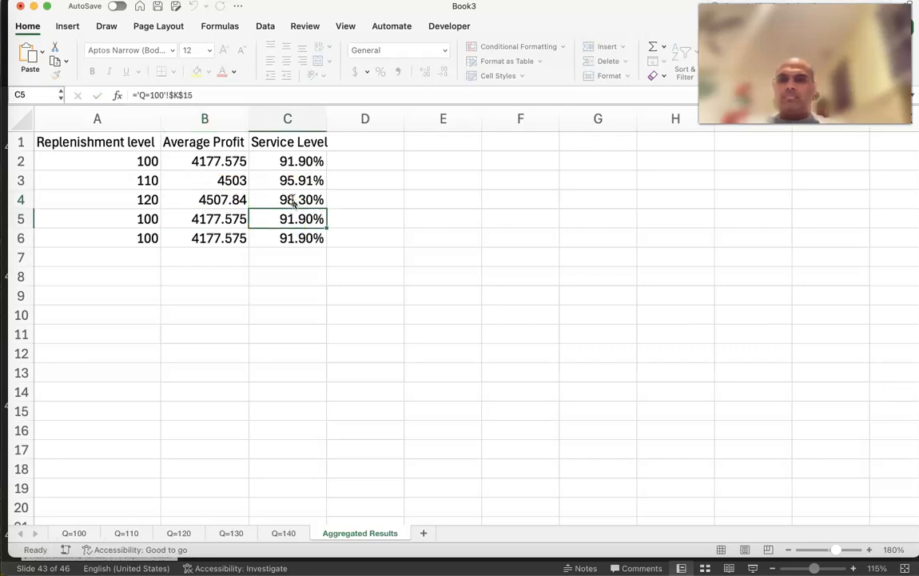
Change the replenishment level formula in A5 to reference the Q=130 sheet
double_click(155, 218)
click(78, 218)
key(BackSpace)
text(3)
key(Return)
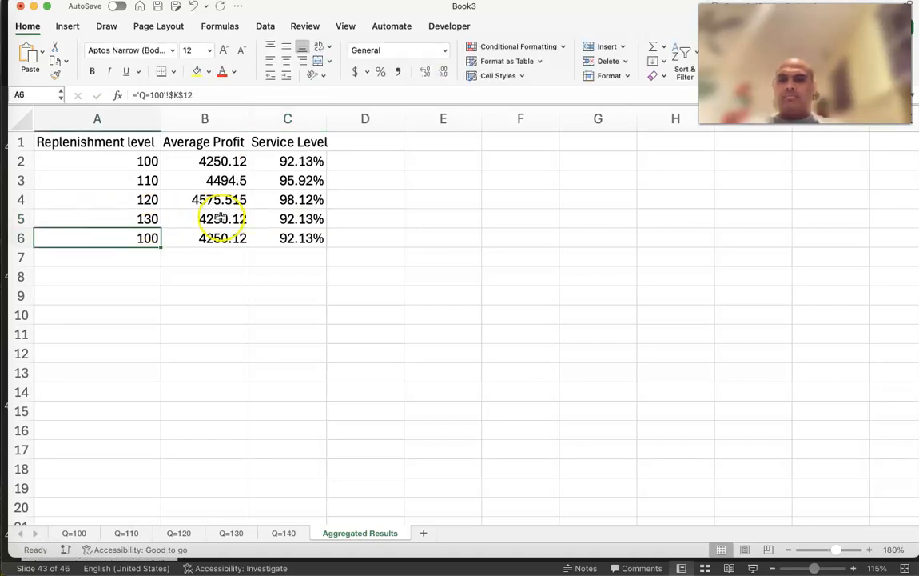
Change the average profit formula in B5 and the service level formula in C5 to reference the Q=130 sheet
double_click(221, 218)
click(202, 218)
key(BackSpace)
text(3)
key(Return)
double_click(305, 218)
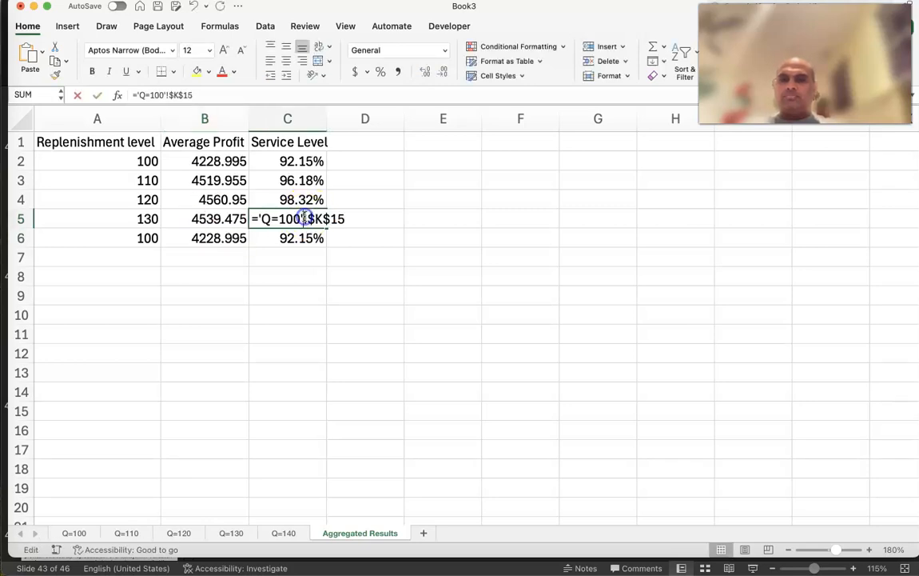
click(292, 218)
key(BackSpace)
text(3)
key(Return)
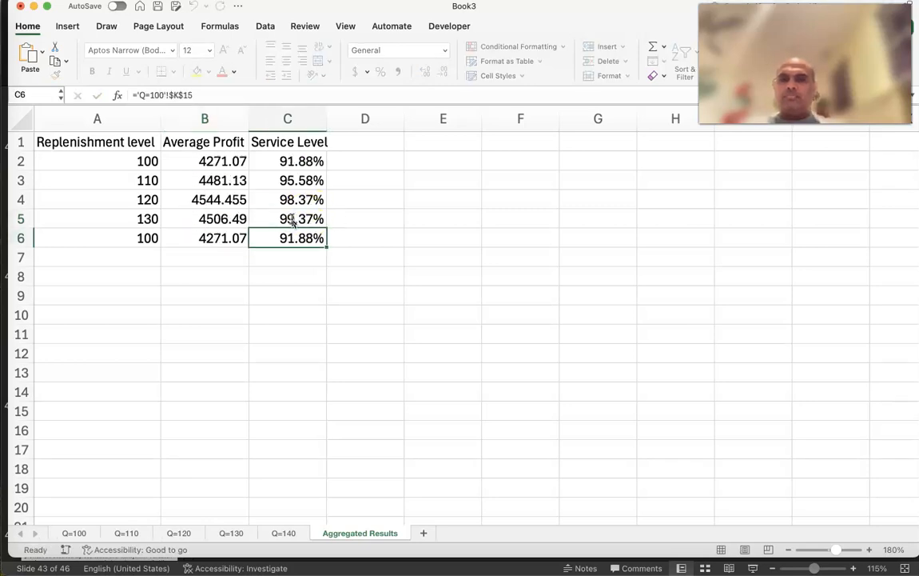
Change the replenishment level formula in A6 to reference the Q=140 sheet
double_click(134, 237)
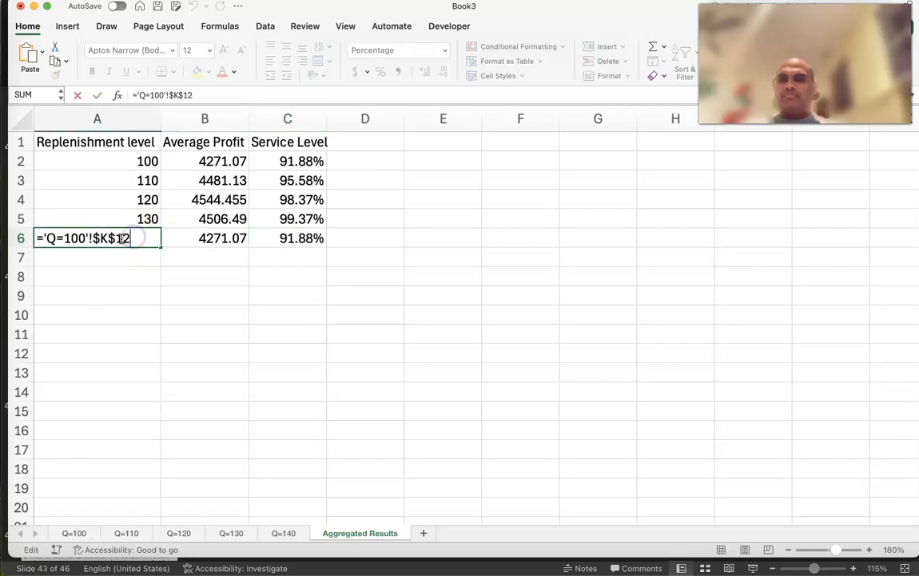
click(80, 237)
text(4)
key(Return)
Change the average profit formula in B6 and the service level formula in C6 to reference the Q=140 sheet
click(213, 238)
double_click(213, 238)
click(206, 238)
key(BackSpace)
text(4)
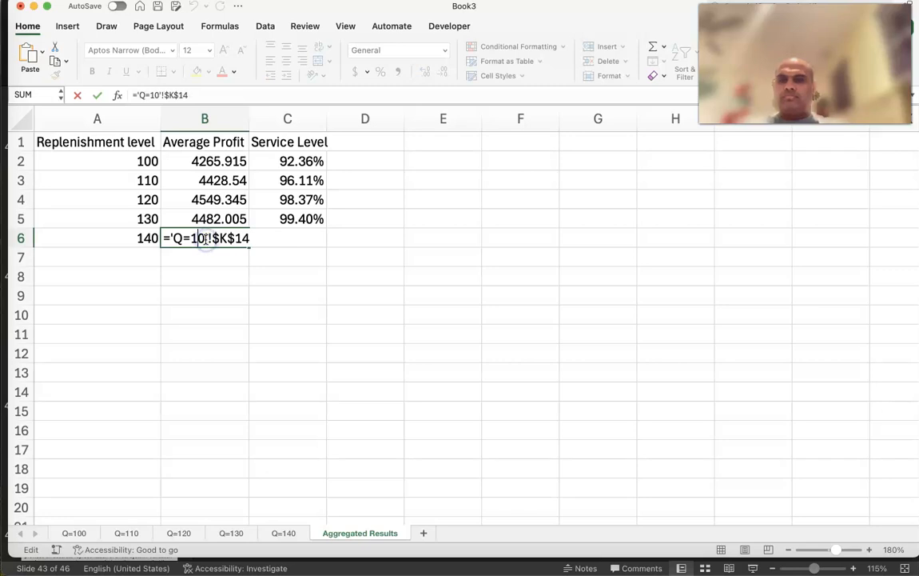
key(Return)
click(284, 240)
double_click(286, 239)
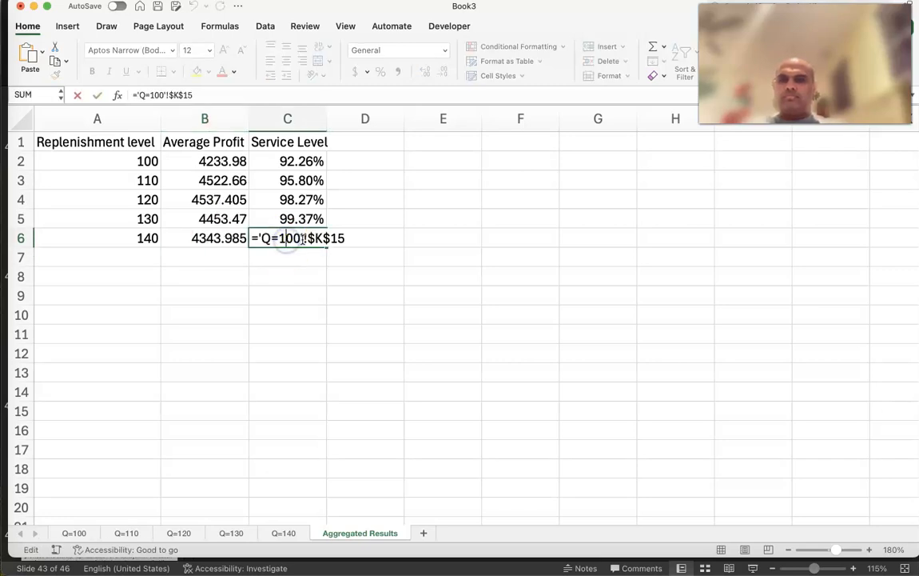
key(BackSpace)
text(4)
key(Return)
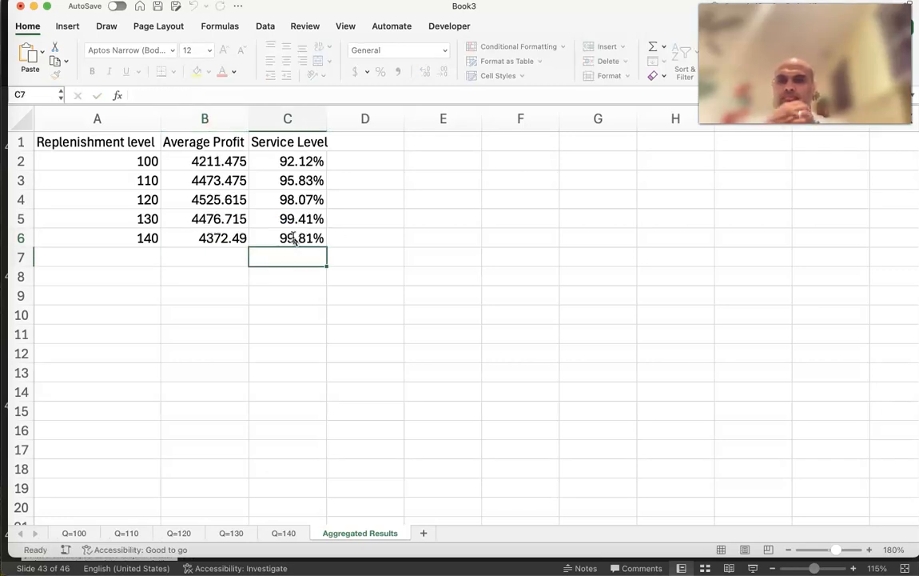
Format the average profits in B2:B6 as dollar amounts in accounting format
click(311, 331)
drag(147, 157, 139, 244)
drag(223, 159, 216, 230)
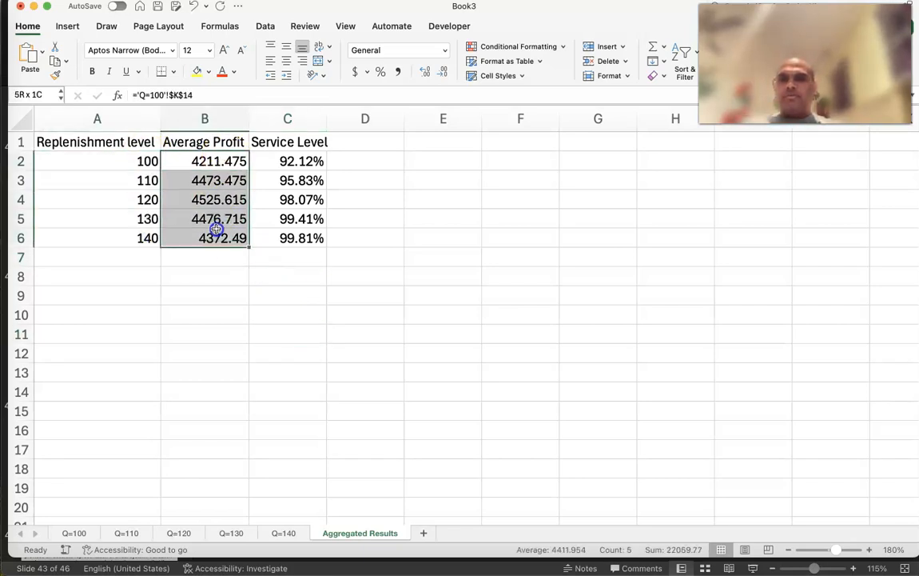
click(355, 72)
click(300, 301)
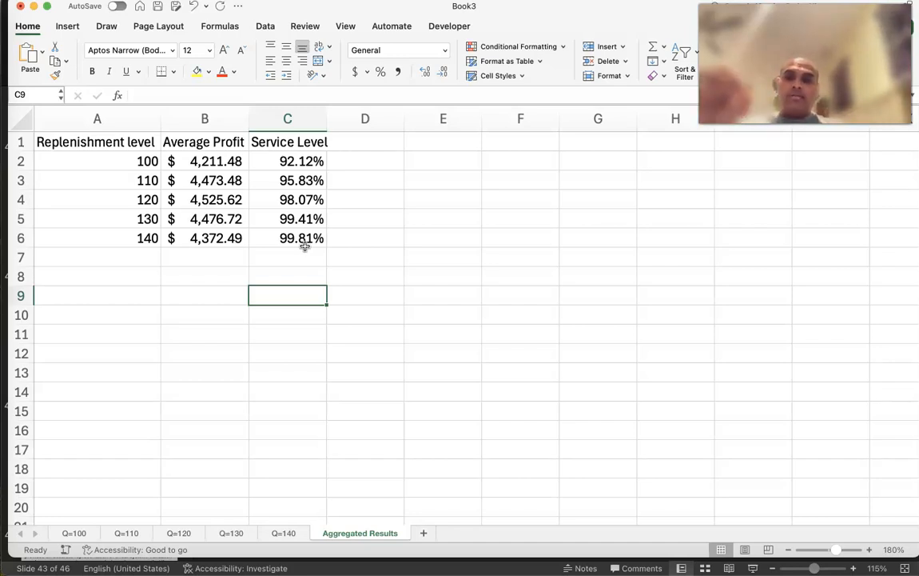
click(148, 199)
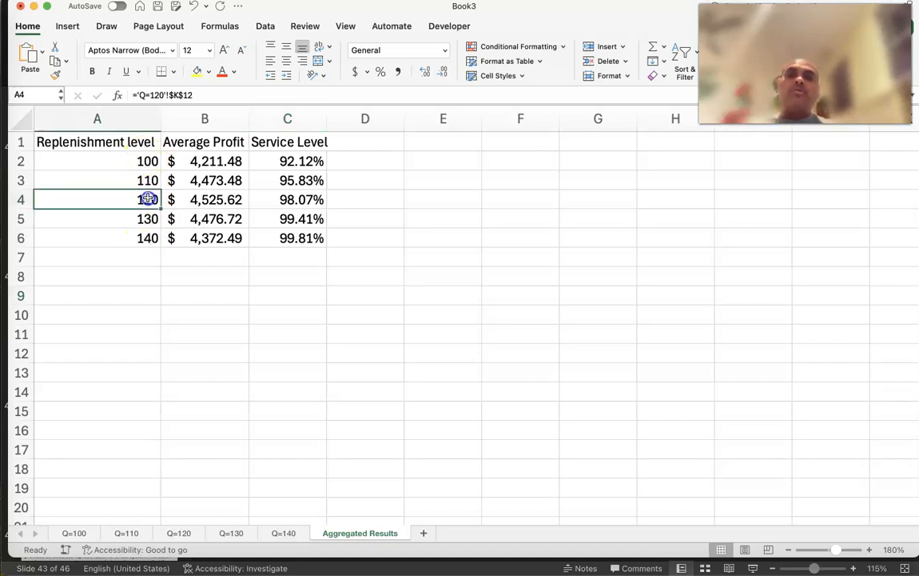